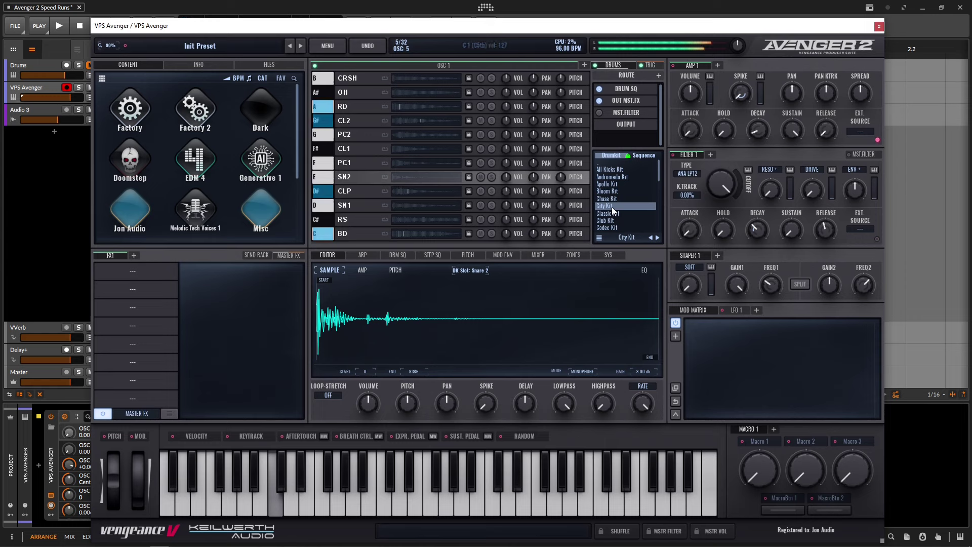
Add an AAReverb send at 38% to the clap slot only and compare its routing with the SN2 slot.
click(350, 191)
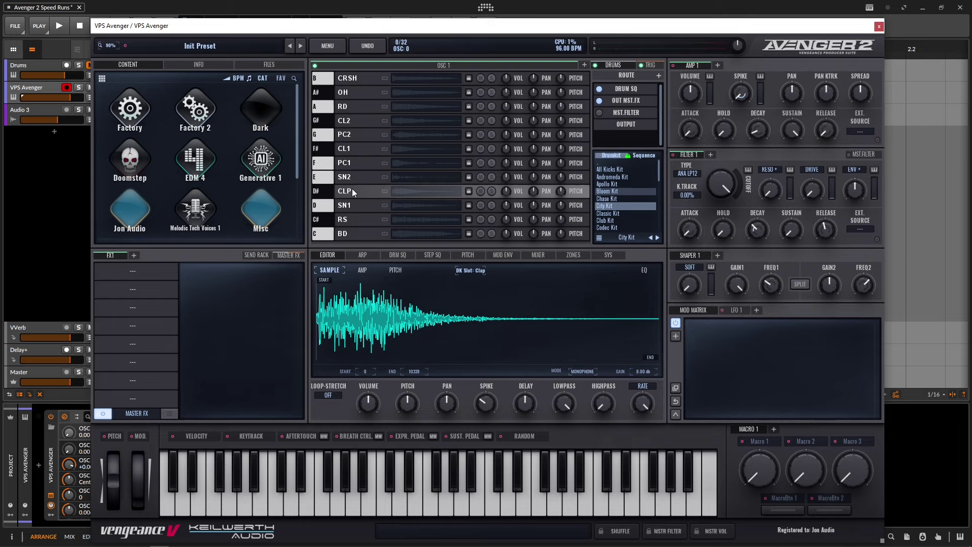
click(354, 190)
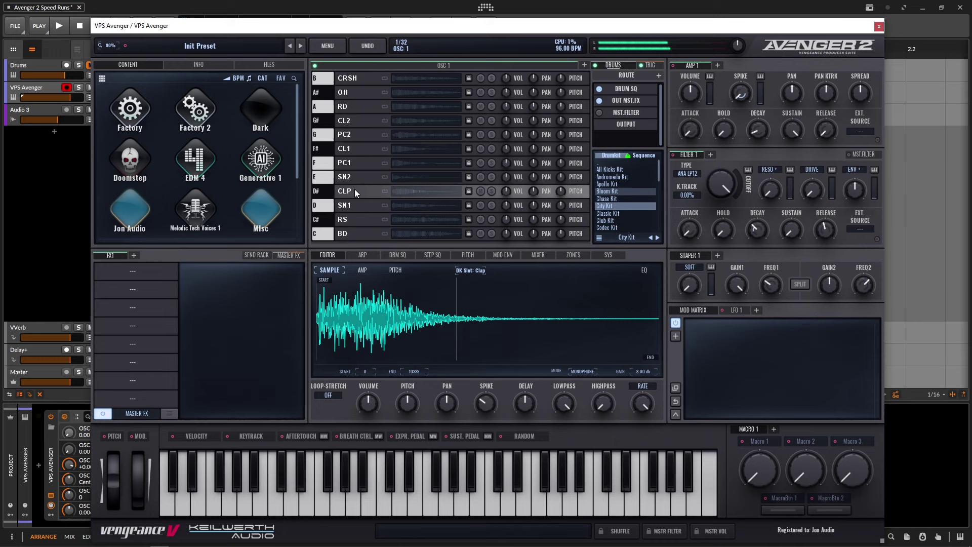
click(658, 76)
click(624, 109)
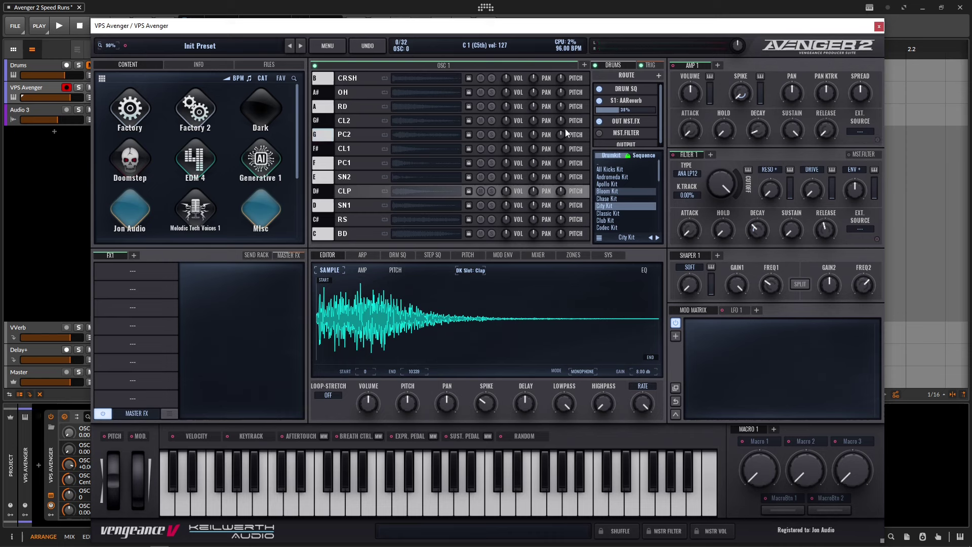
click(344, 177)
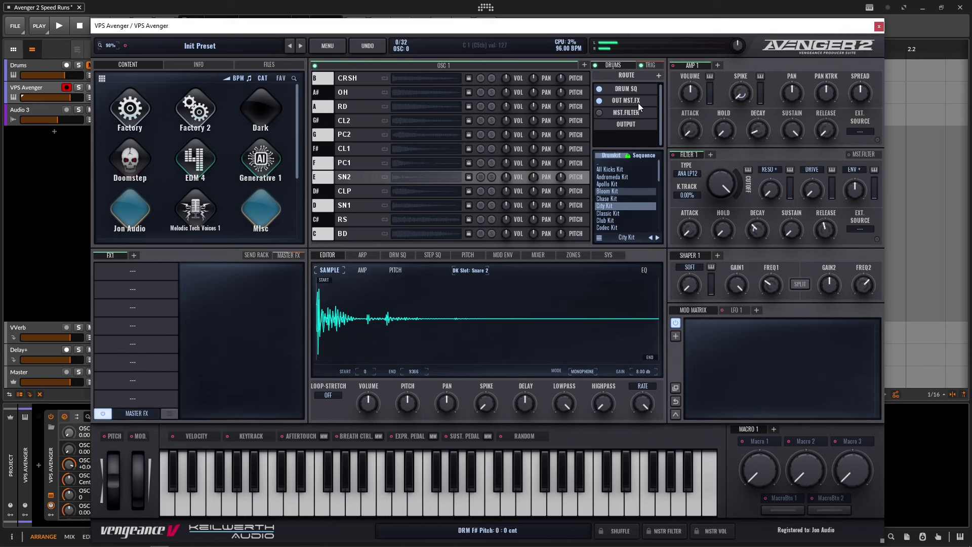
click(357, 190)
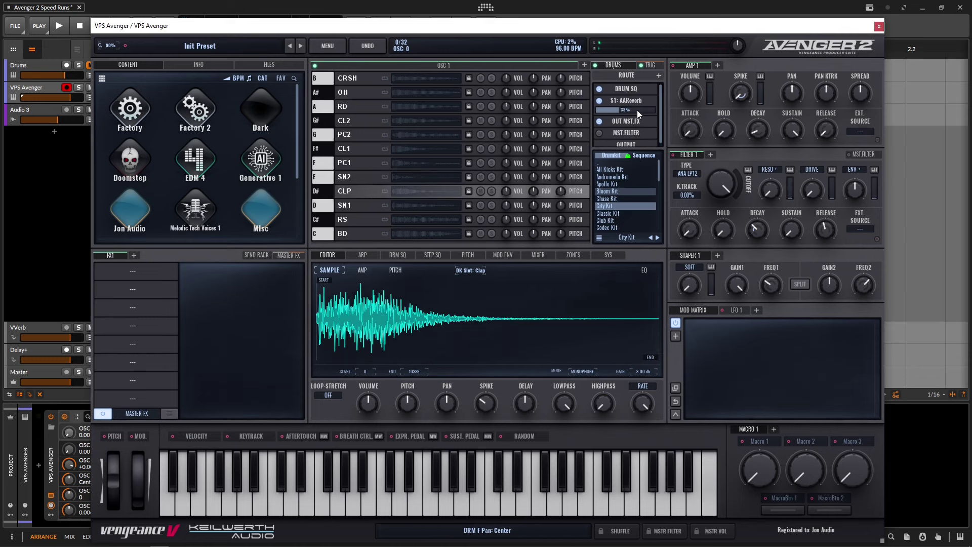
Turn down the OSC 1 level and return to the drum kit section.
click(567, 65)
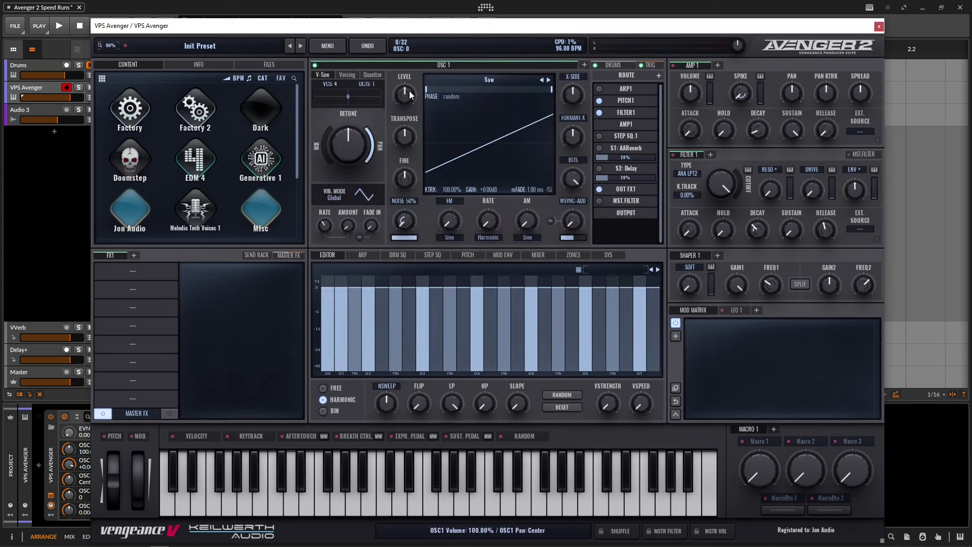
drag(405, 94, 405, 147)
click(620, 64)
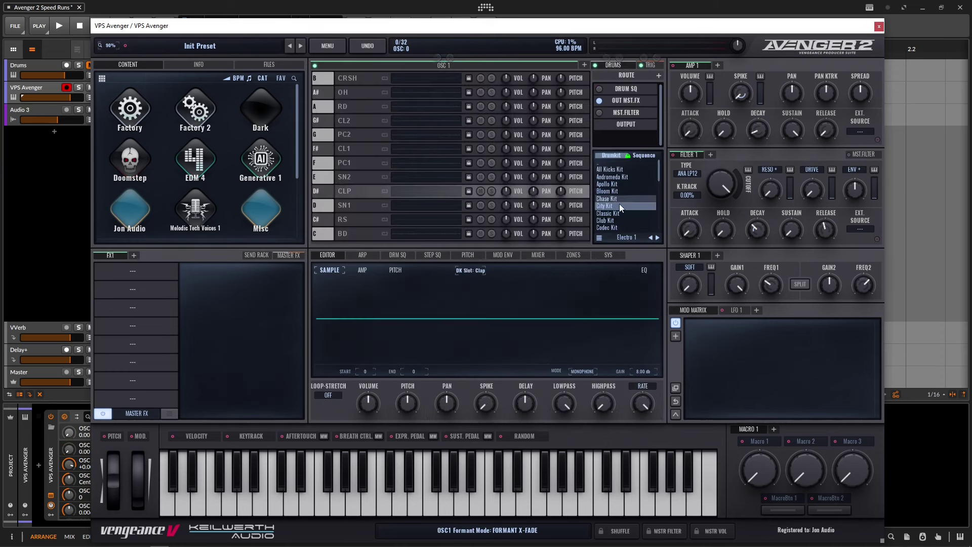
Load the City Kit drum kit and assign all of its slots to FX1.
click(609, 205)
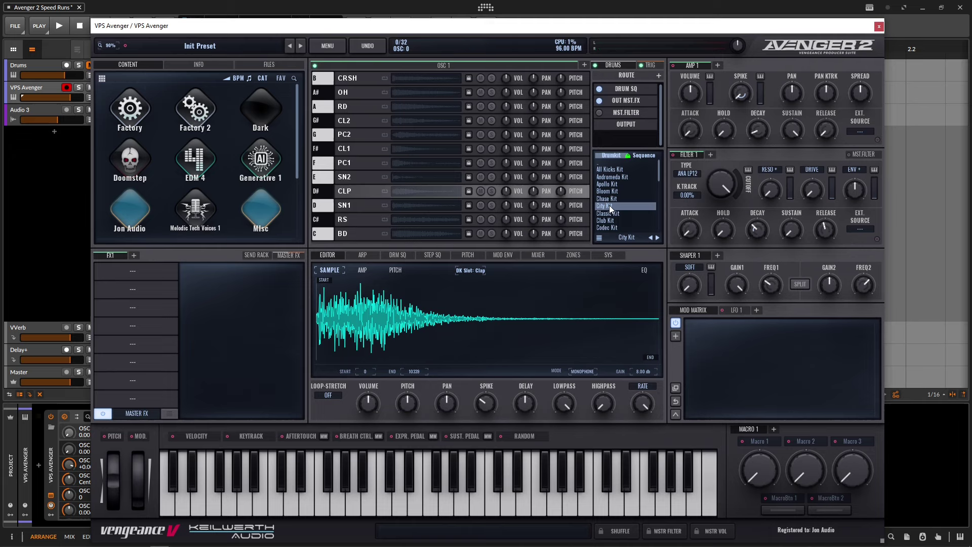
click(629, 100)
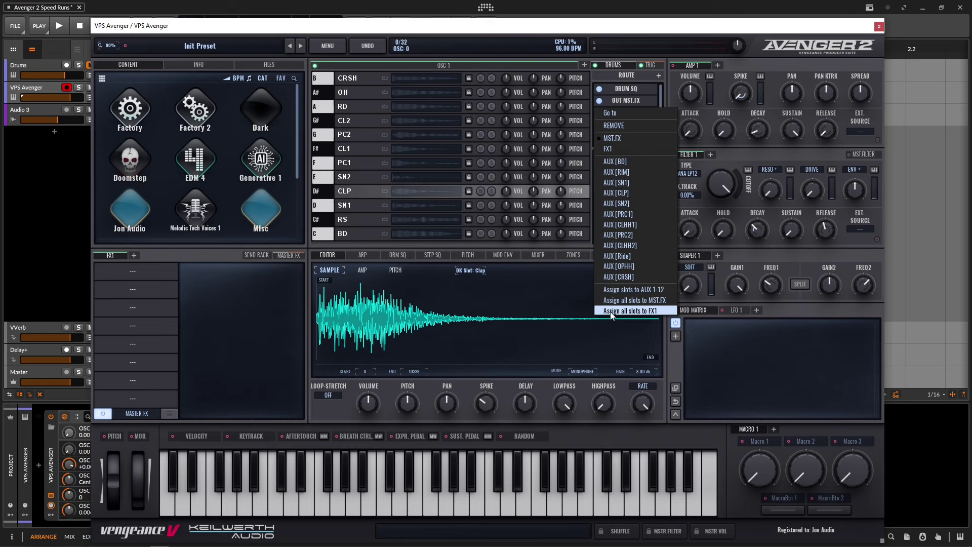
click(656, 311)
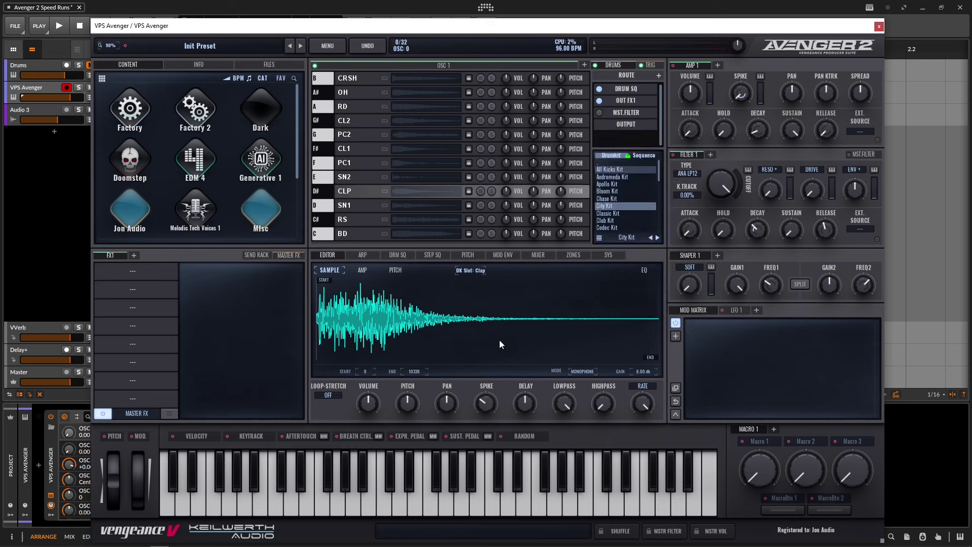
Insert BitBite in the first FX1 slot using the Combed Feedback 1 preset, with dry at 52.2 and wet at 48.2.
click(138, 271)
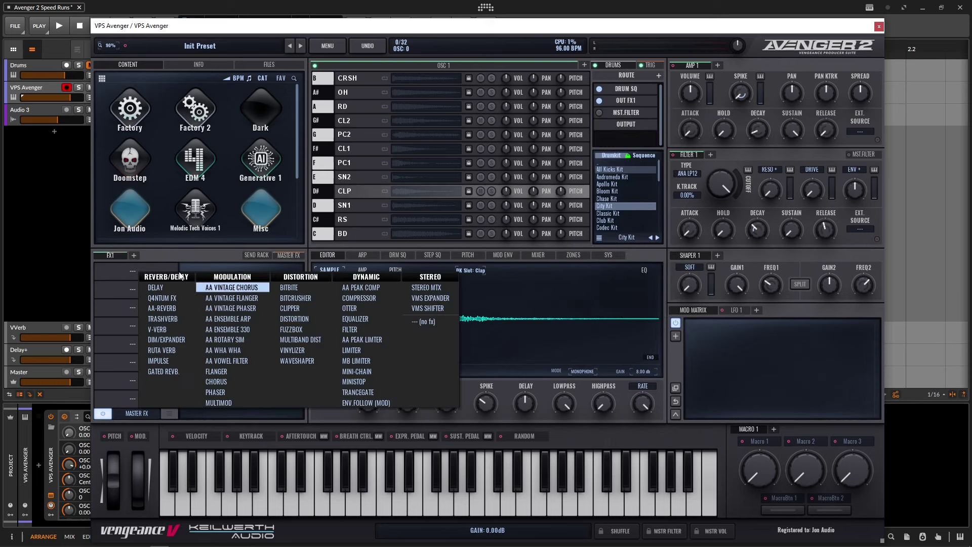
click(299, 296)
click(295, 269)
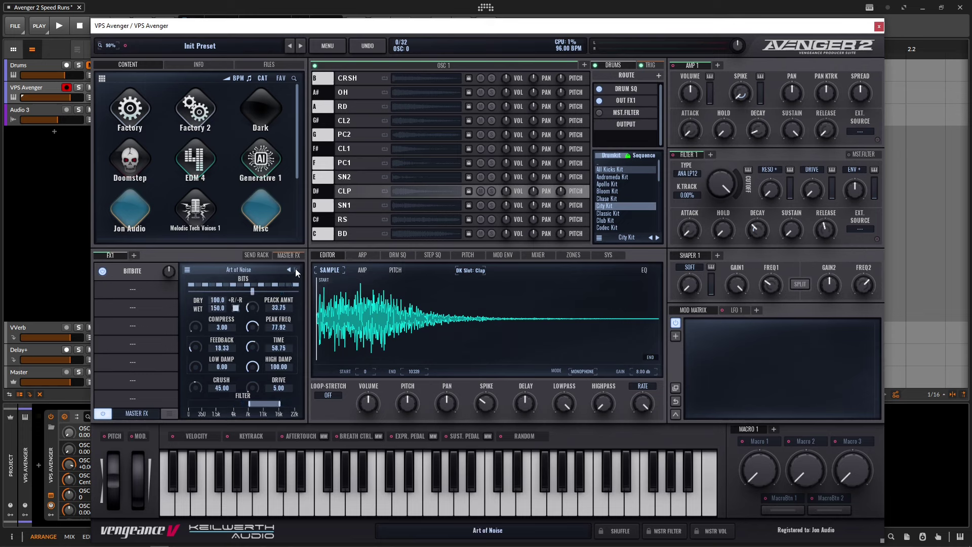
click(296, 269)
click(295, 270)
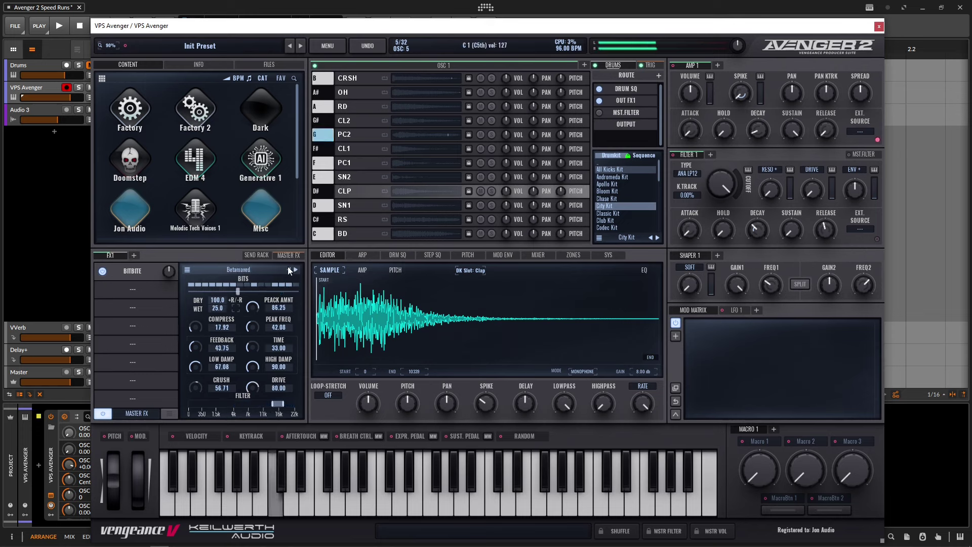
click(296, 270)
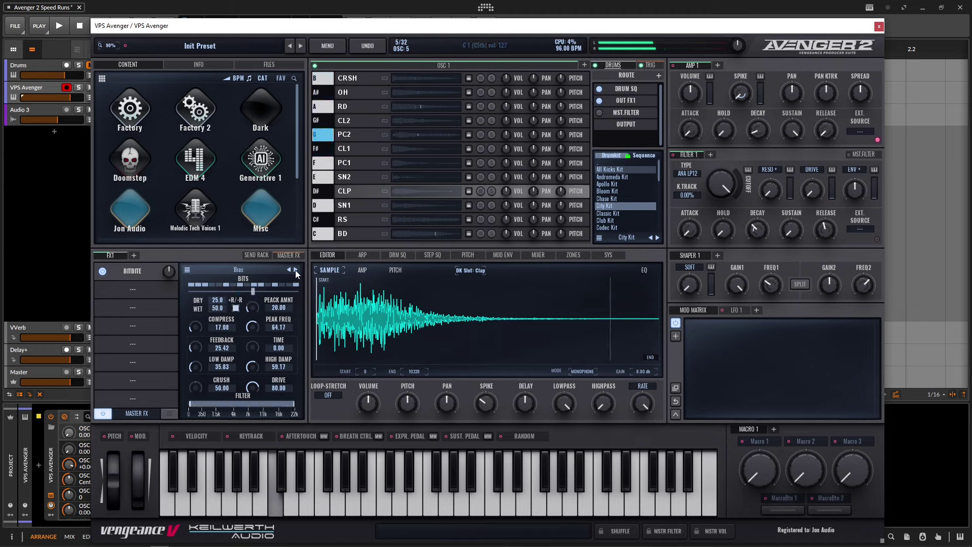
click(296, 270)
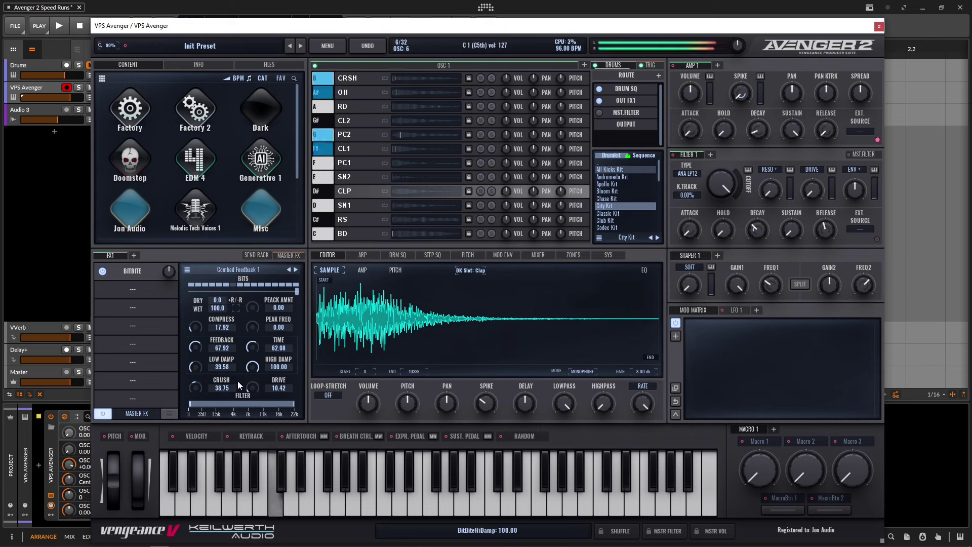
drag(217, 308, 221, 337)
mouse_move(218, 300)
mouse_down()
mouse_move(218, 274)
mouse_move(218, 305)
mouse_up()
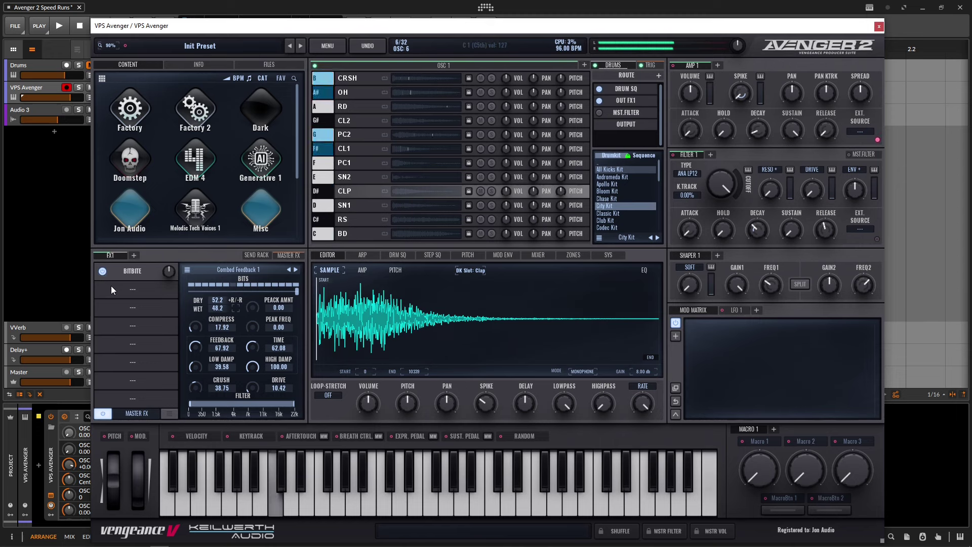
Insert a Delay in the second FX1 slot, narrow its filter from both ends with the low cut near 944.5 Hz, and set its mix to 53.33.
click(128, 288)
click(151, 304)
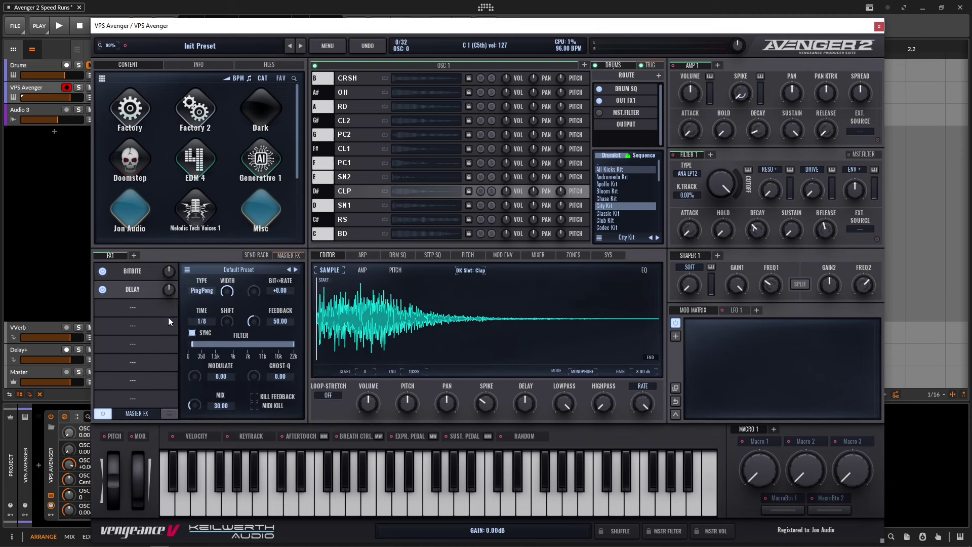
drag(193, 345, 211, 347)
drag(294, 346, 267, 345)
drag(190, 409, 193, 387)
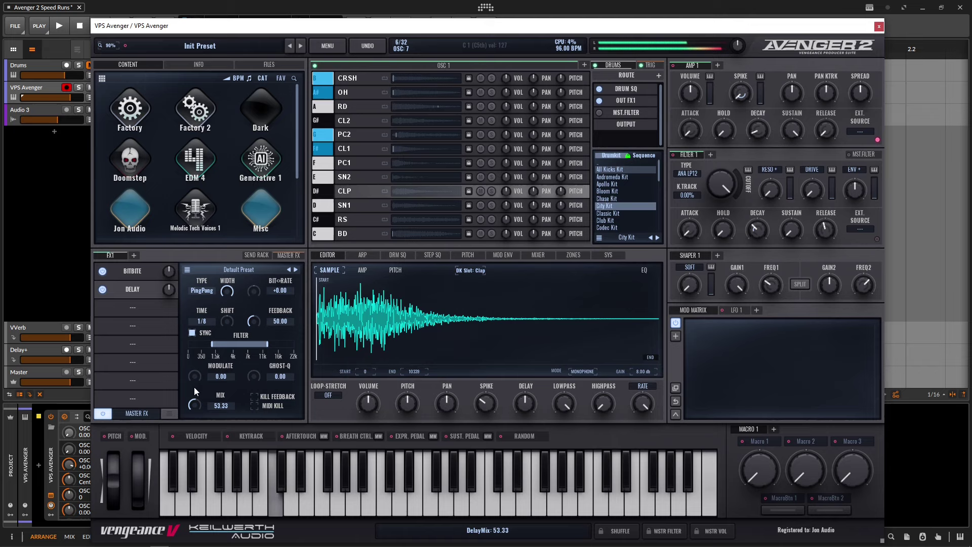
Set the delay time to 1/16, lower its low-pass filter to 8396.2 Hz and reduce its mix.
click(202, 321)
click(213, 341)
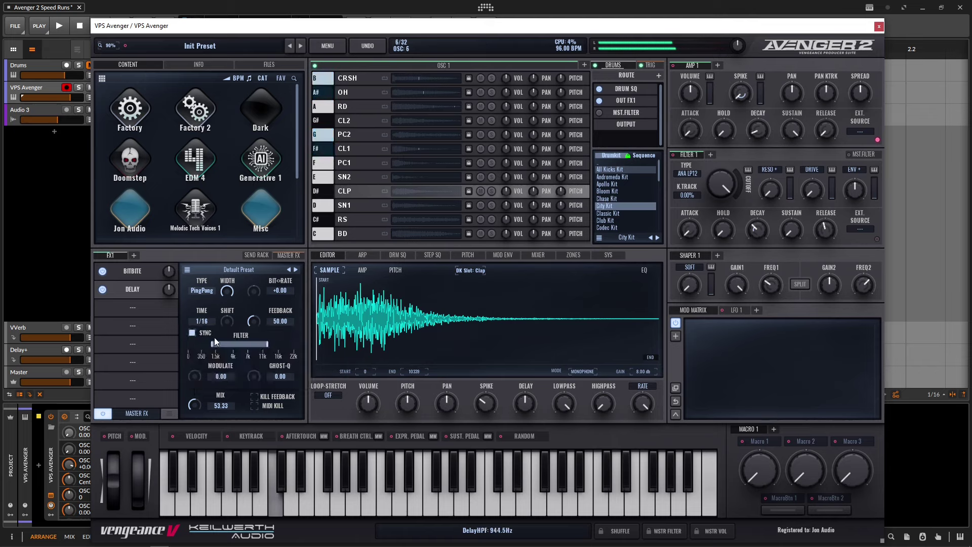
drag(268, 345, 254, 346)
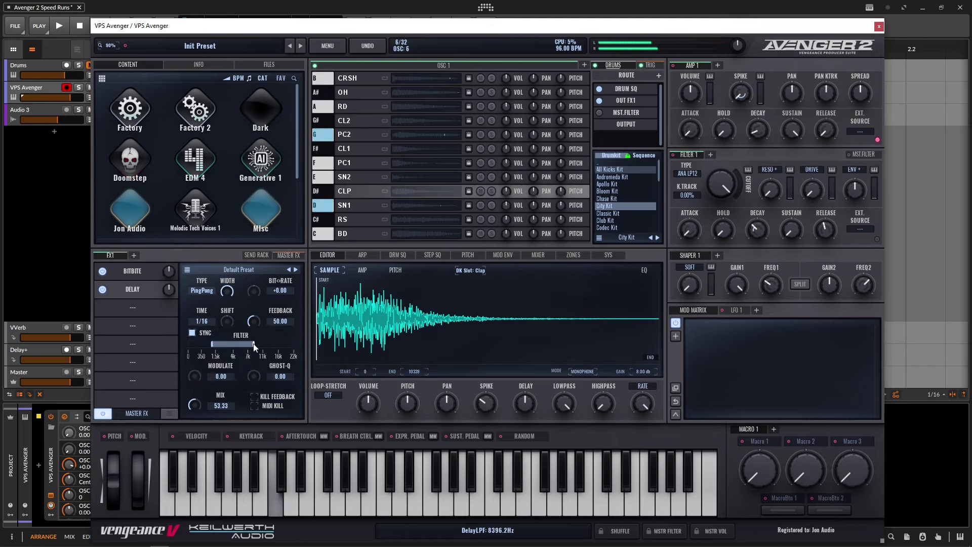
drag(196, 398, 195, 414)
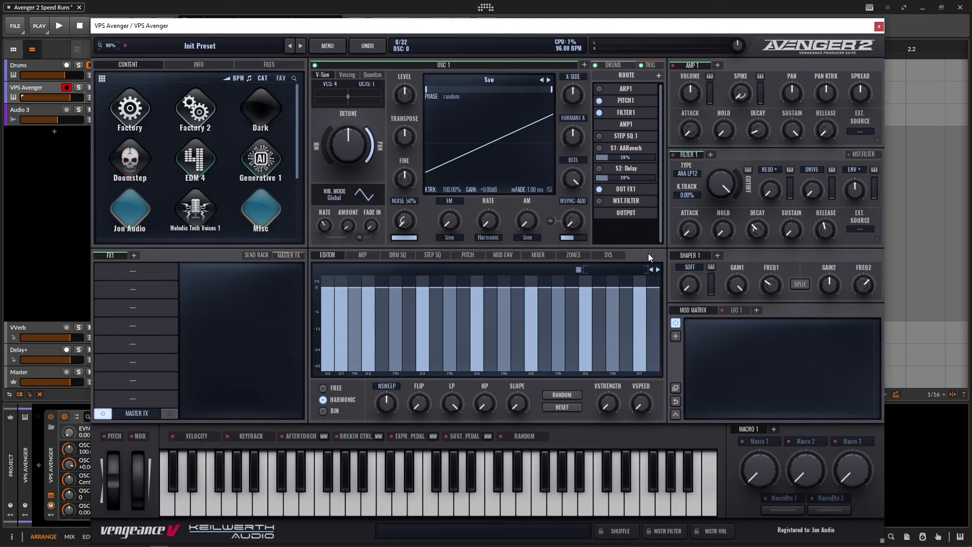
Load the Spectral sample Metaphor Bass from Factory 2 into OSC 1 and shorten its playback region to the first grid division.
click(490, 80)
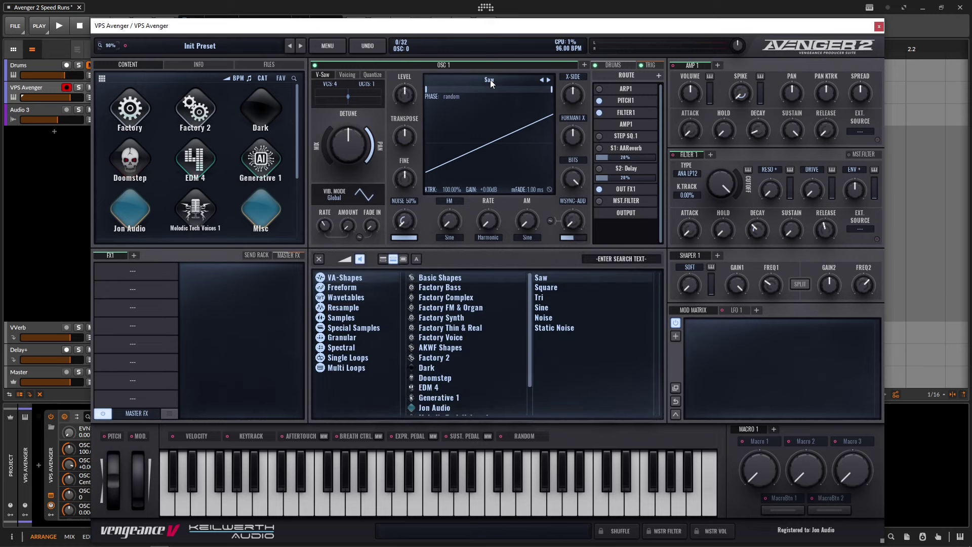
click(350, 349)
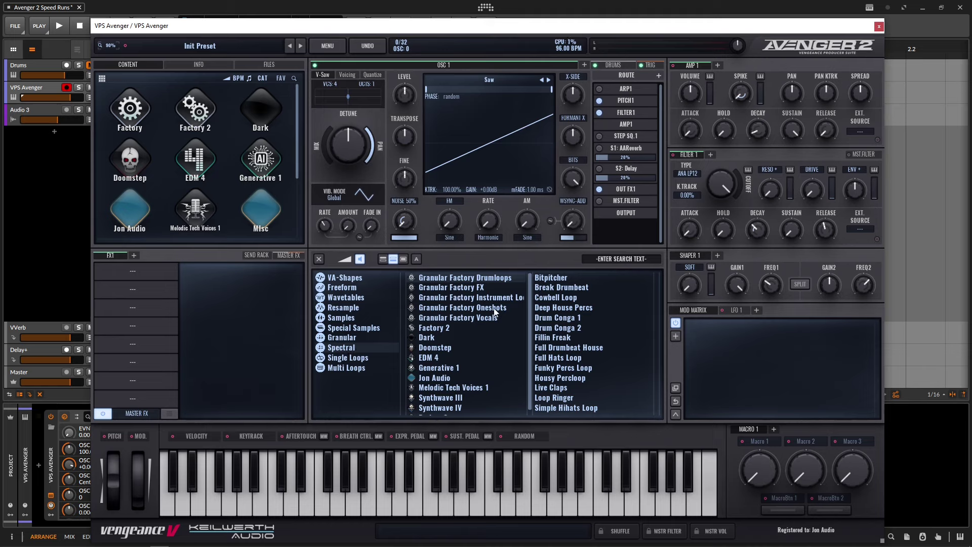
click(439, 329)
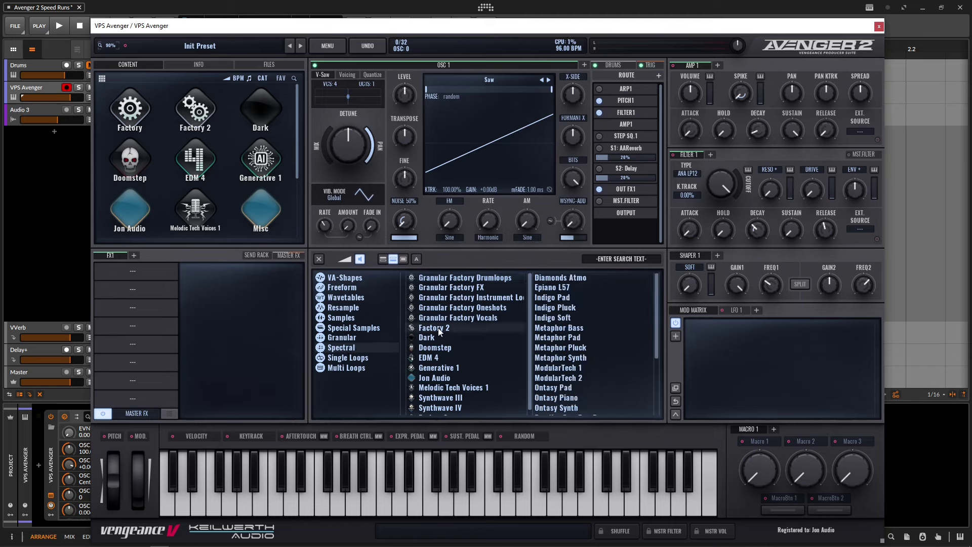
click(581, 331)
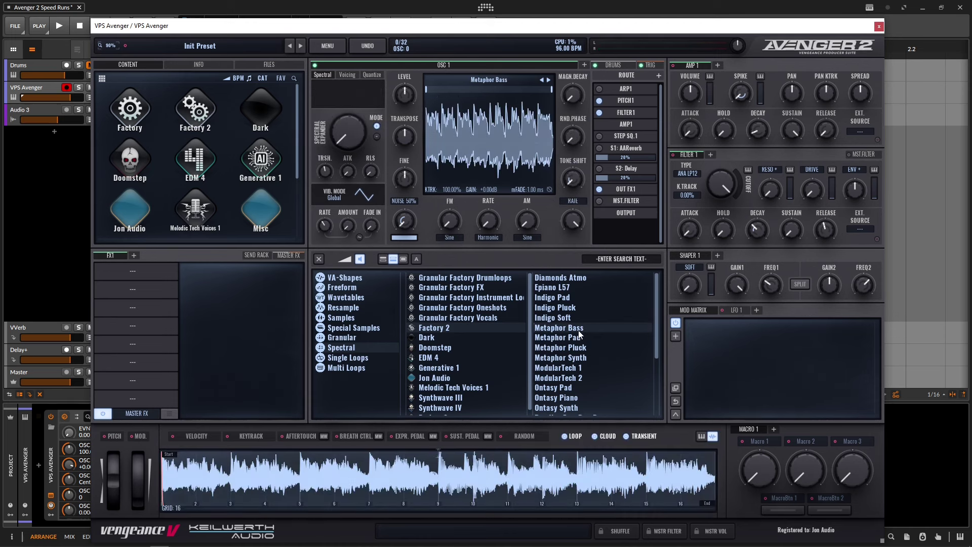
double_click(568, 329)
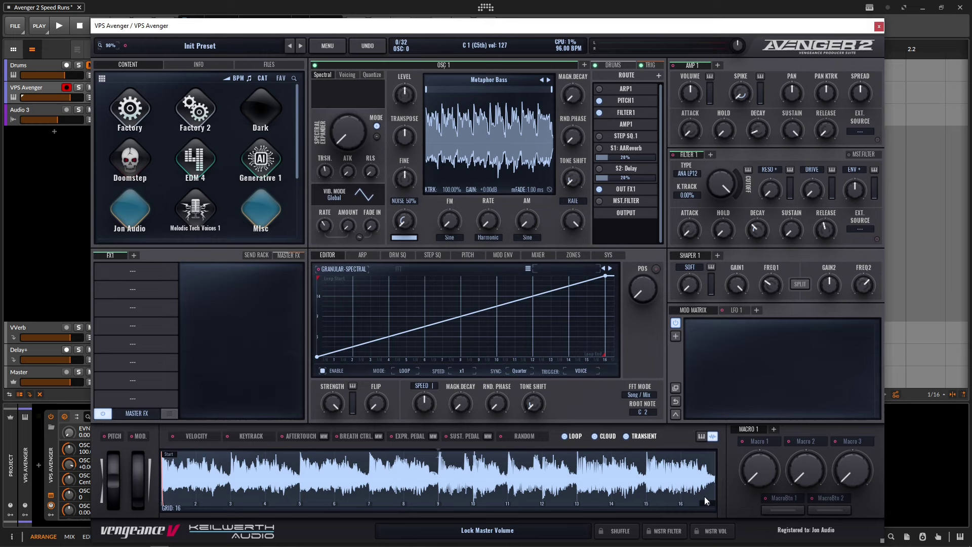
mouse_move(710, 500)
mouse_down()
mouse_move(308, 515)
mouse_move(177, 502)
mouse_up()
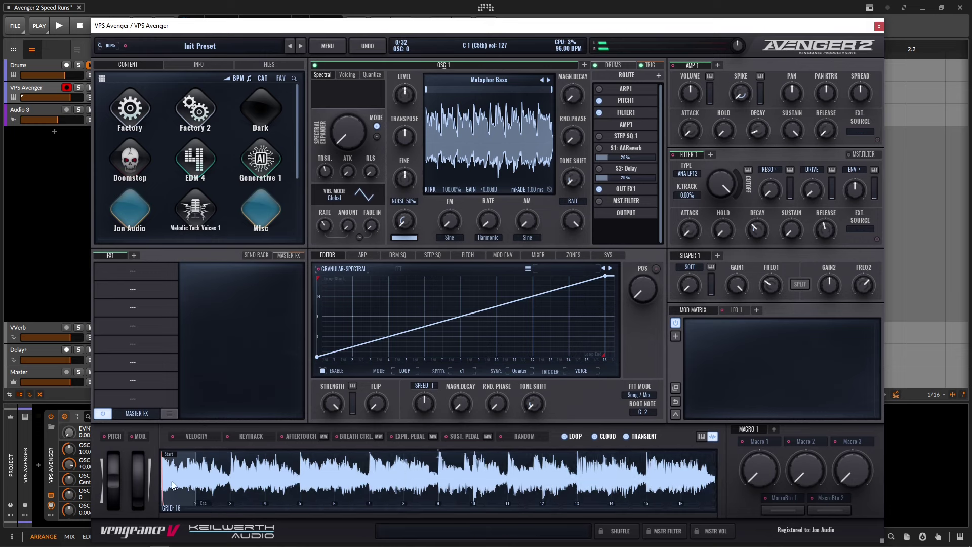
Add an Equalizer and a Compressor to FX1, setting the compressor's threshold to about -20 and output gain to +5.52.
click(132, 273)
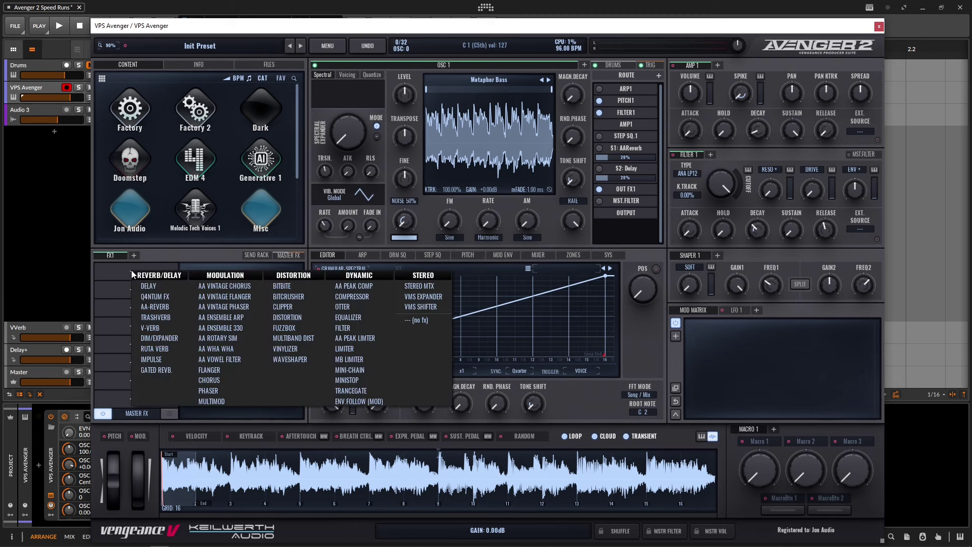
click(337, 316)
click(132, 289)
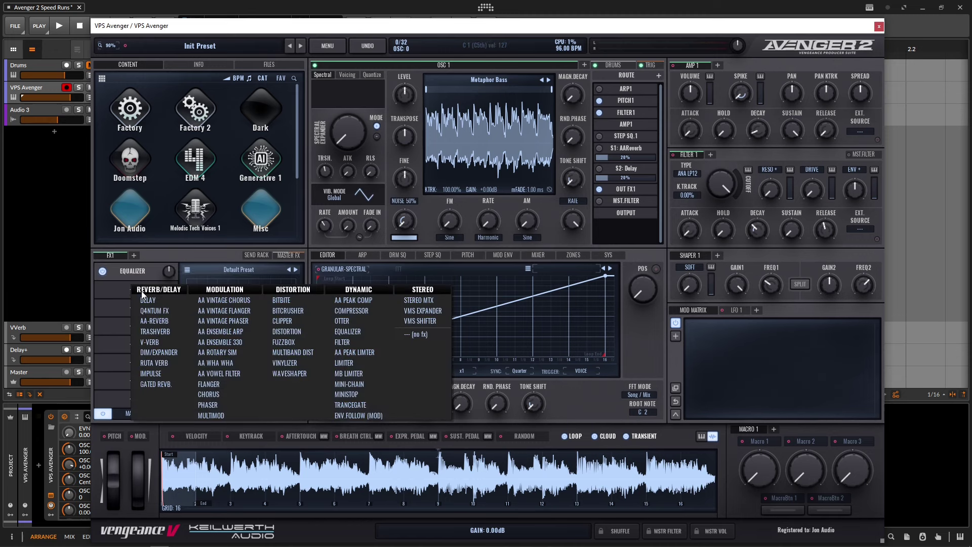
click(360, 311)
drag(286, 287, 250, 290)
drag(190, 403, 194, 395)
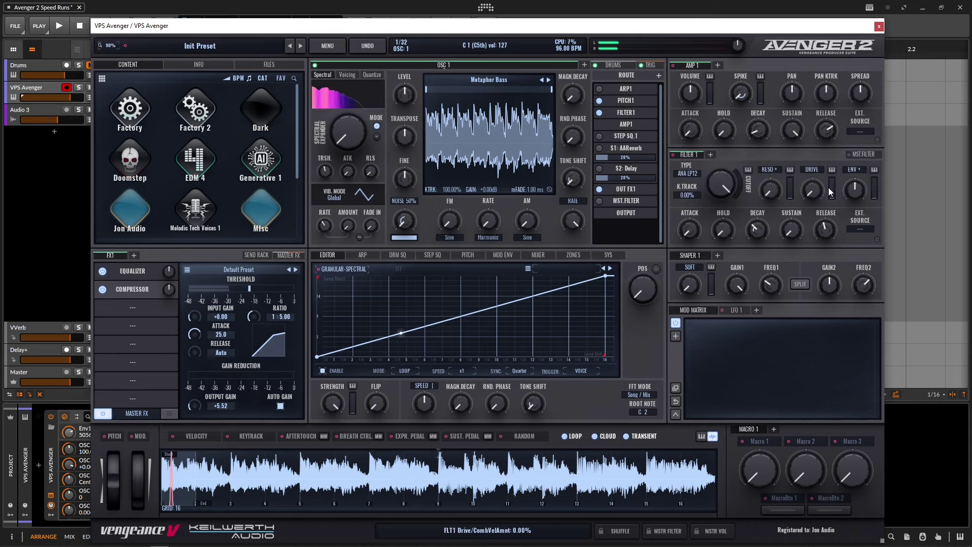
Set the oscillator's FFT mode to Drone and its playback speed to 1/10.
click(646, 396)
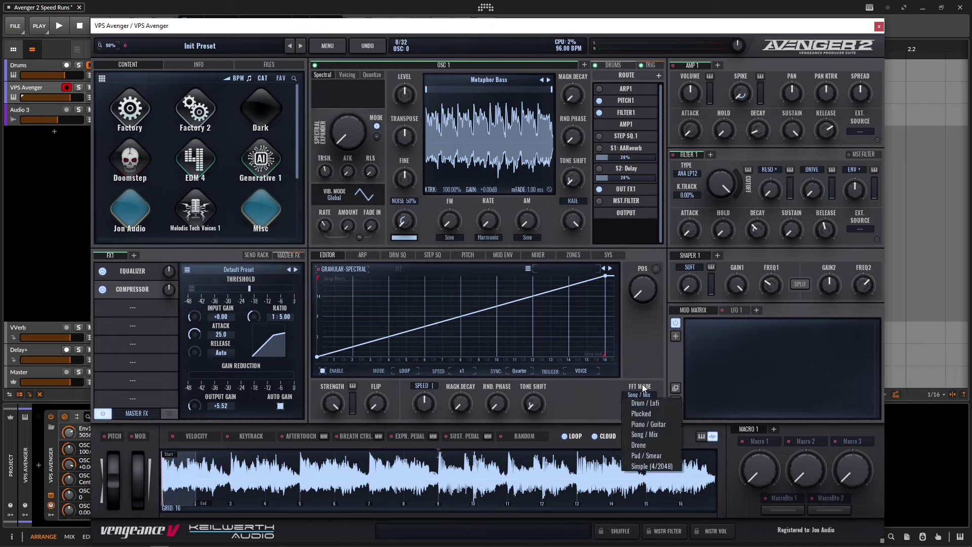
click(652, 445)
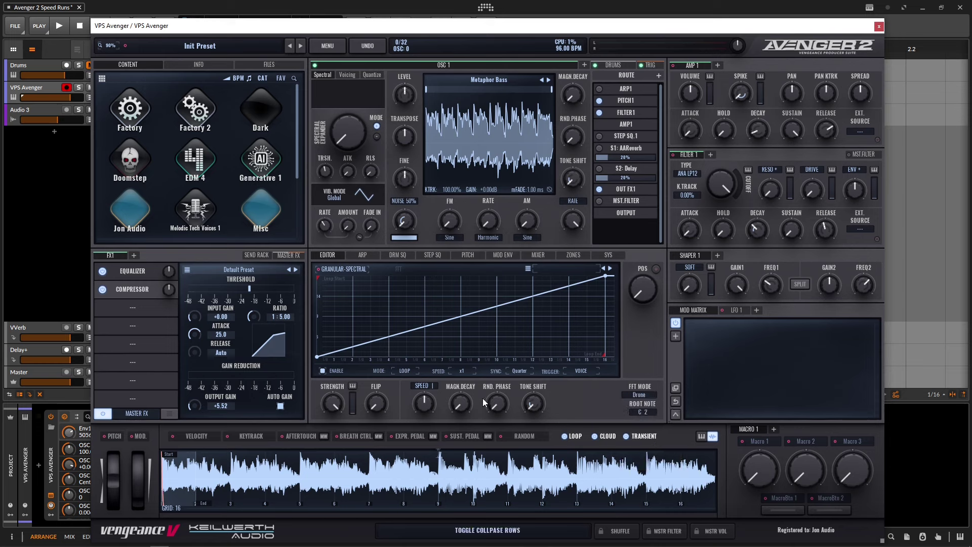
drag(429, 405, 462, 431)
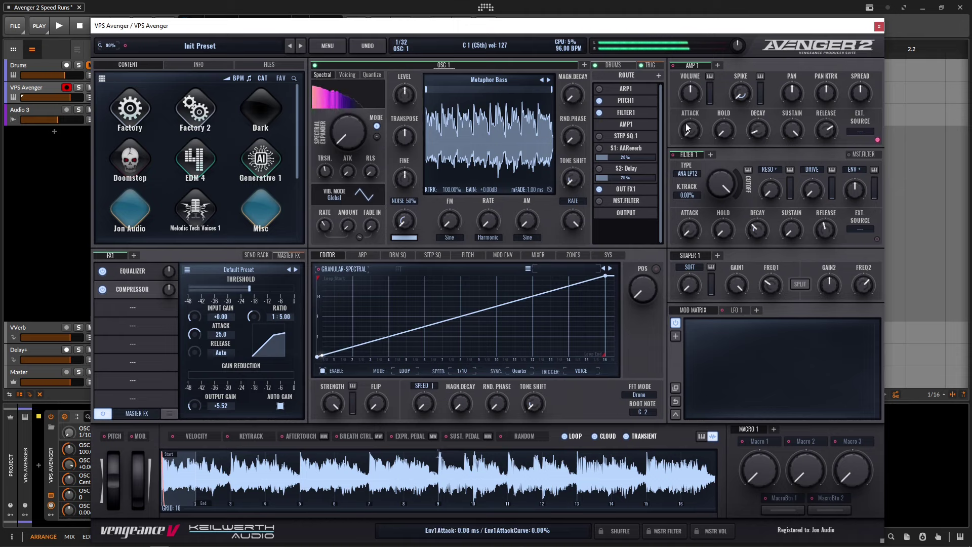
Raise the AMP 1 attack and disable the granular-spectral position envelope.
mouse_move(697, 132)
mouse_down()
mouse_move(690, 102)
mouse_move(683, 137)
mouse_up()
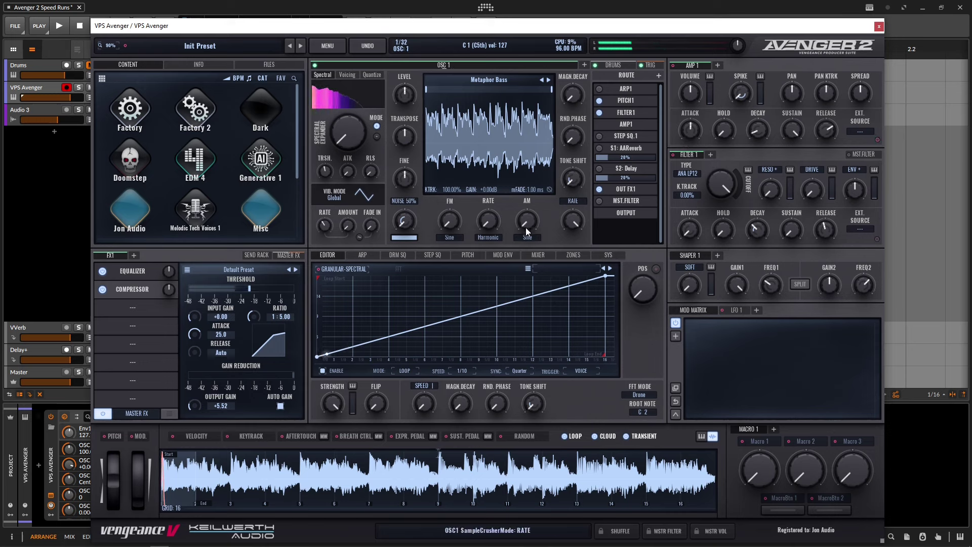
click(322, 371)
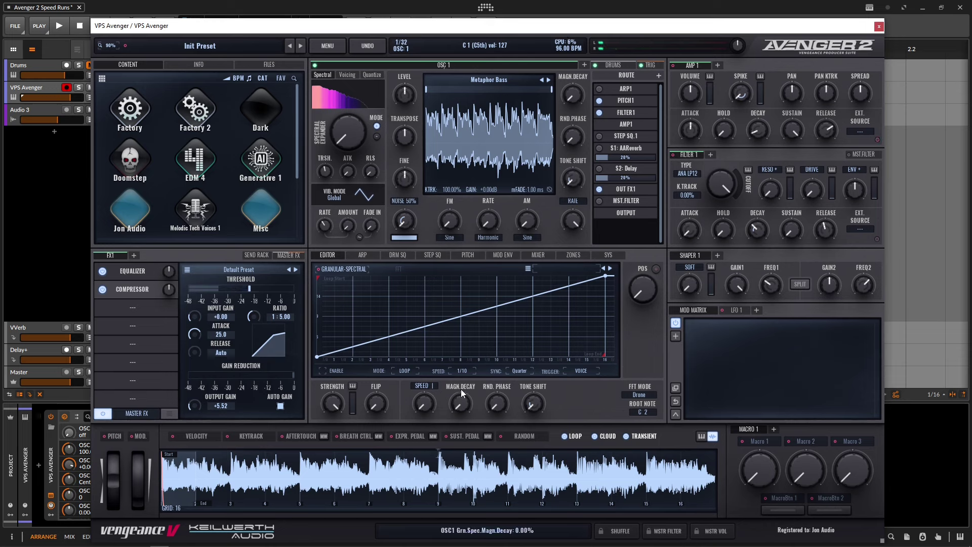
Set the granular-spectral magnitude decay to about 50%, random phase to 100%, and tone shift mix to 50%.
drag(460, 406, 460, 358)
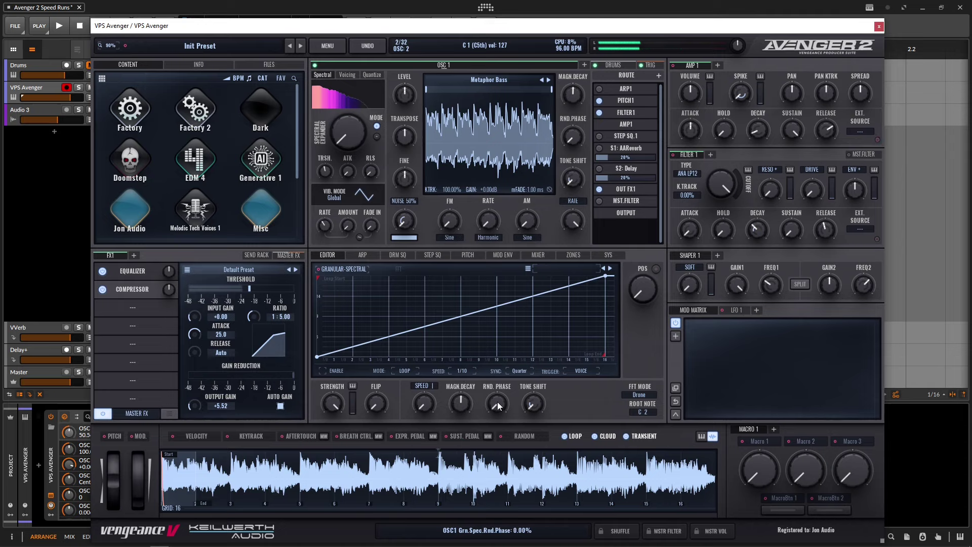
drag(498, 402, 502, 334)
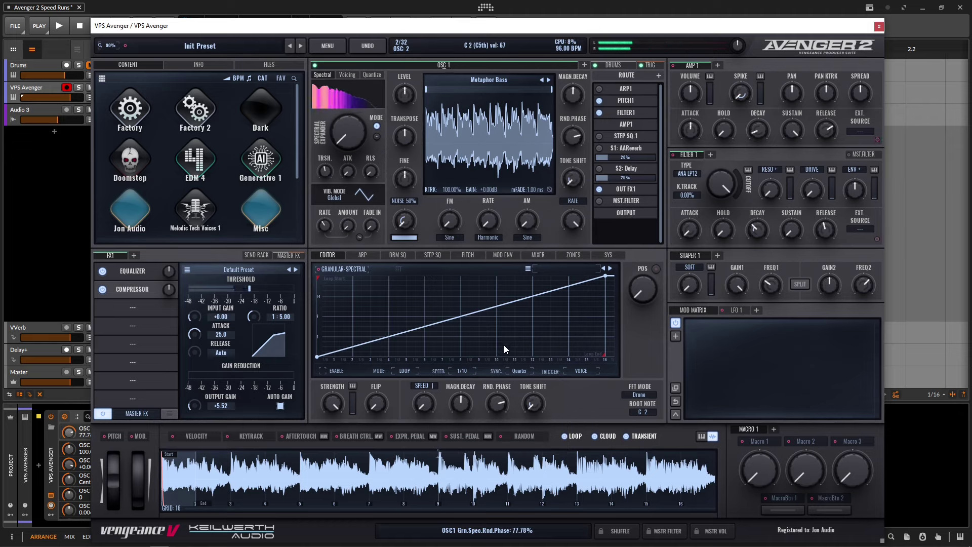
drag(498, 401, 496, 387)
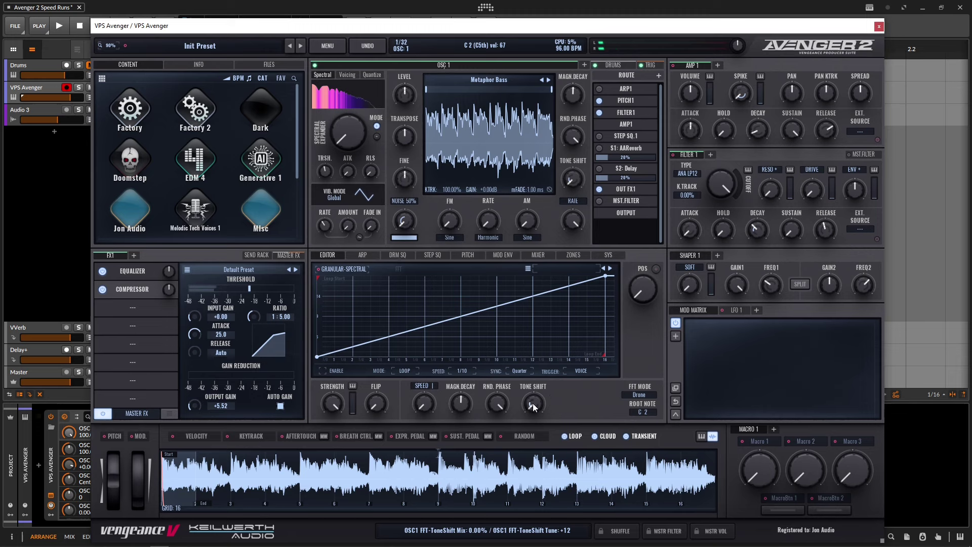
mouse_move(533, 403)
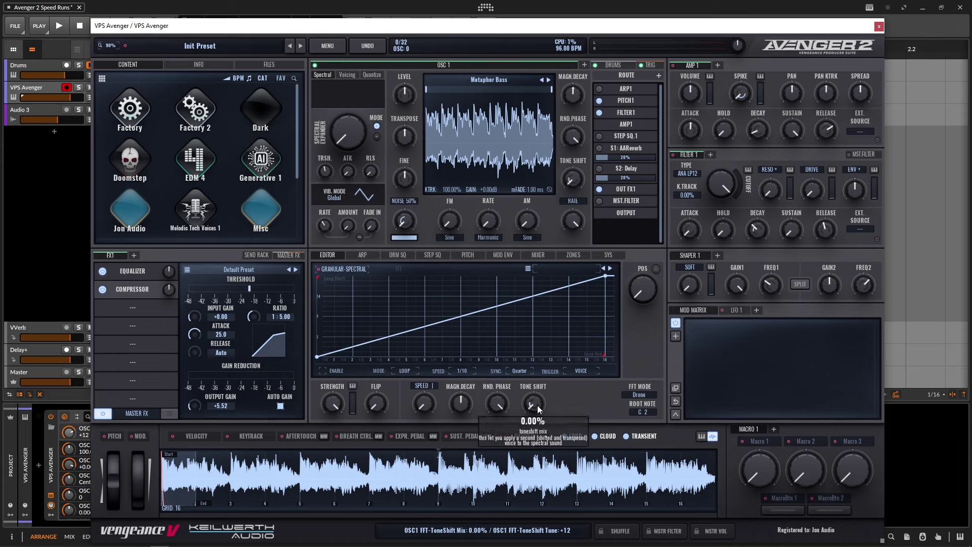
drag(538, 406, 536, 359)
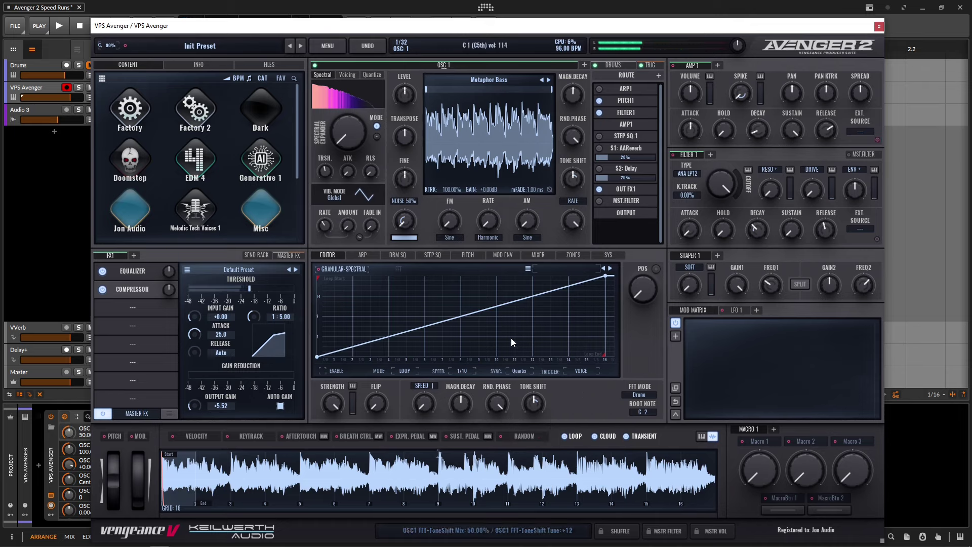
Cut the FX1 equalizer's first band by 5.3 dB at 89.5 Hz.
click(138, 271)
click(244, 410)
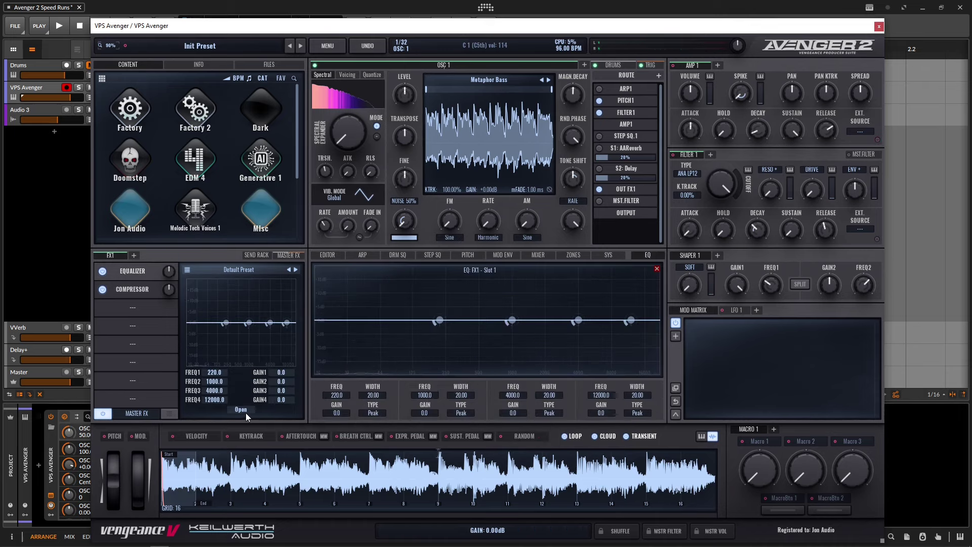
drag(439, 320, 397, 336)
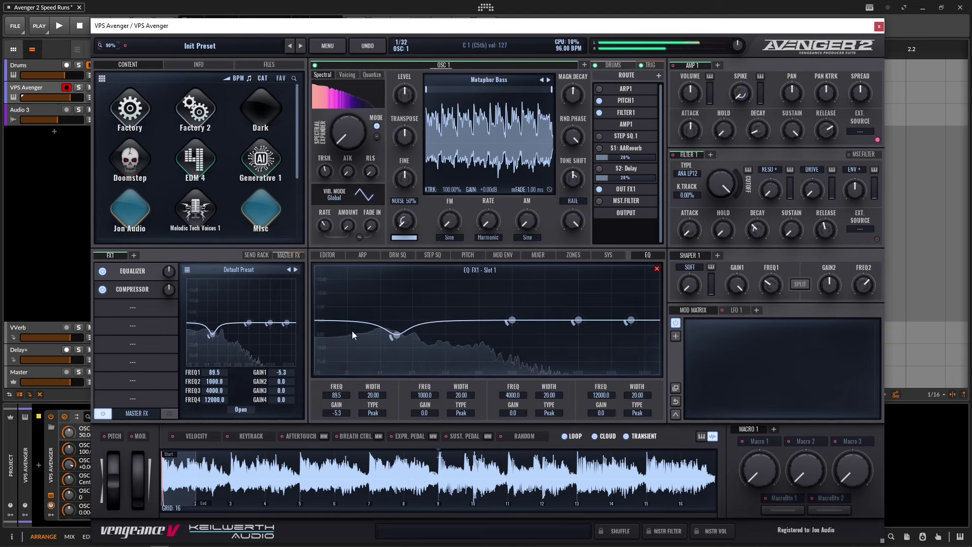
Add a Delay to the third FX1 slot, narrow its filter range from both ends, and raise its mix slightly.
click(137, 307)
click(166, 320)
drag(193, 345, 211, 345)
drag(293, 344, 283, 344)
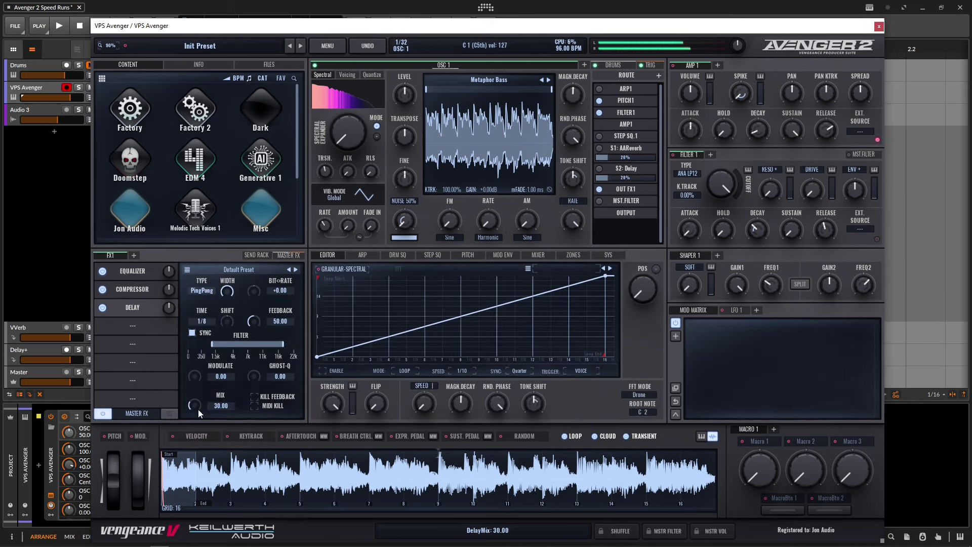
drag(199, 409, 198, 403)
Add a Ruta Verb to FX1 with type Abyss, decay 61.11 and high cut 81.67.
click(133, 330)
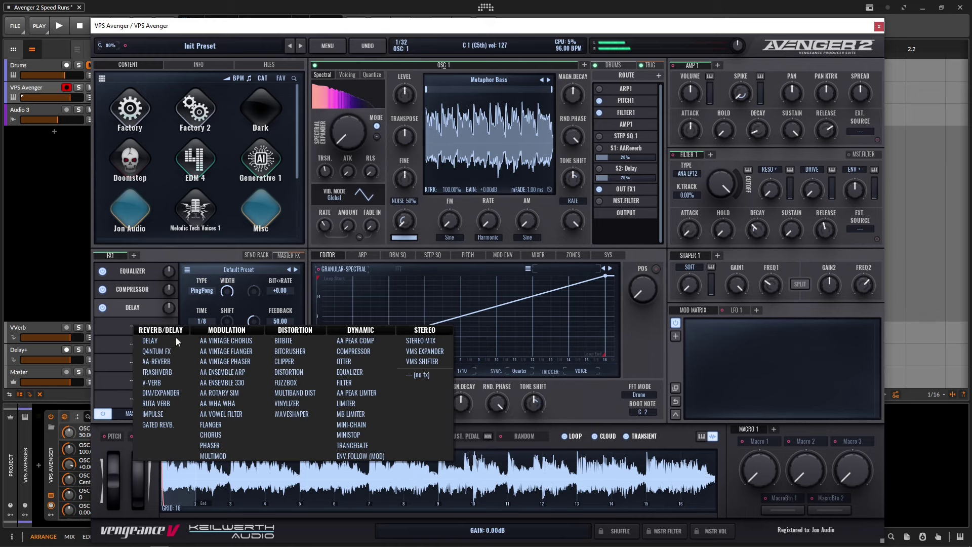
click(168, 403)
click(221, 289)
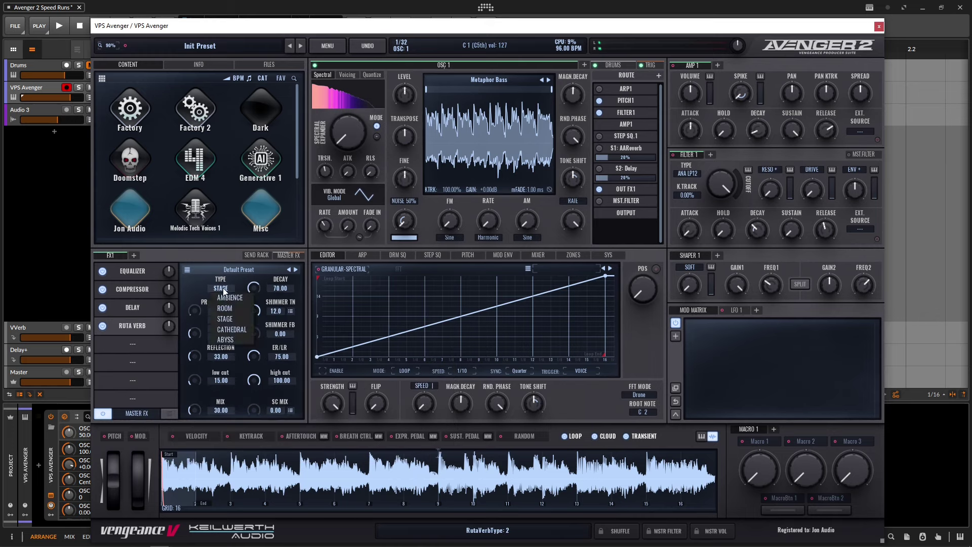
click(226, 339)
drag(254, 293, 254, 293)
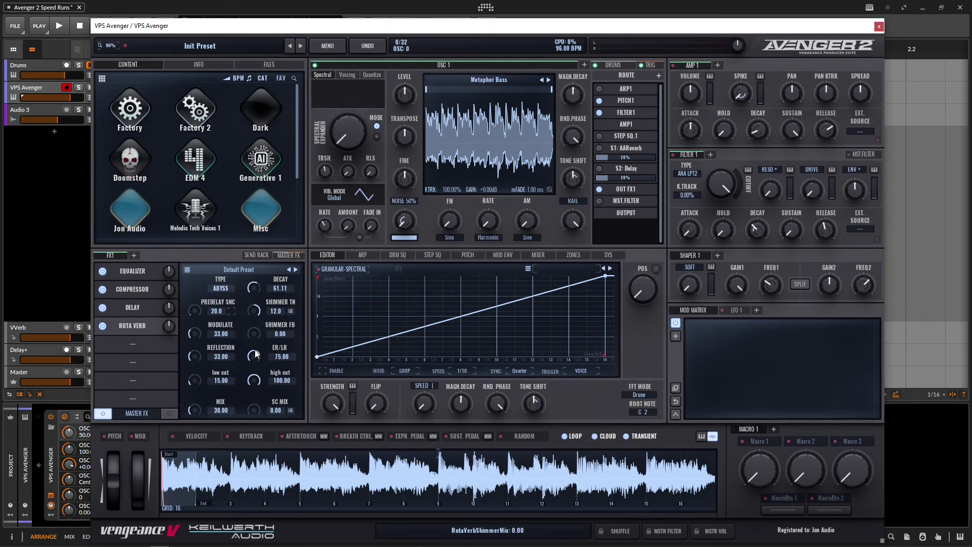
drag(253, 379, 251, 396)
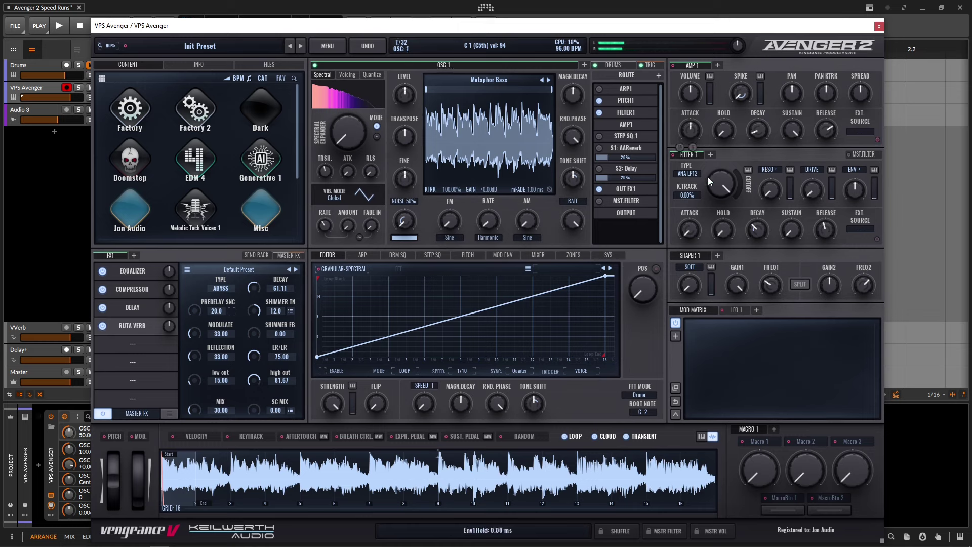
Audition FILTER 1 with a 213 Hz cutoff, raised envelope amount and longer decay, and reopen the cutoff fully.
drag(727, 186, 721, 247)
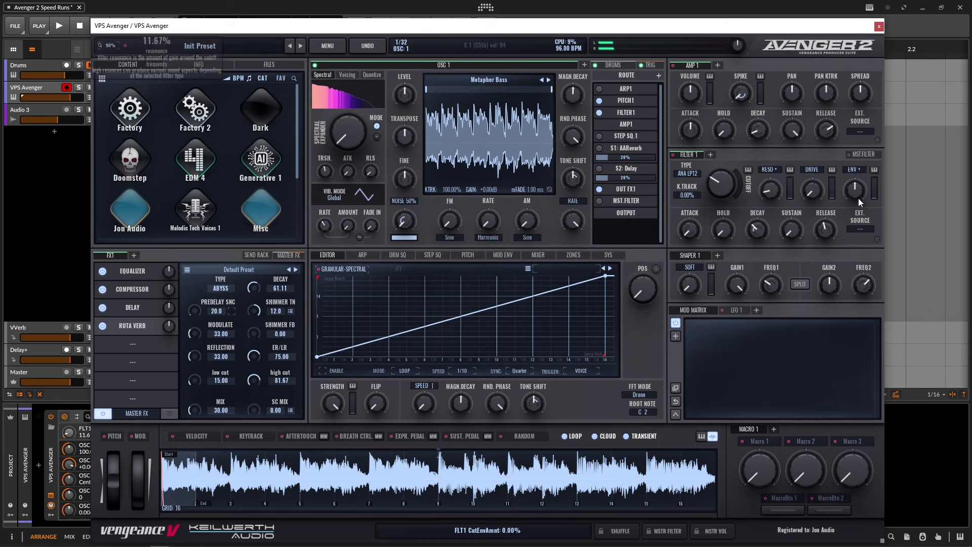
drag(855, 193, 855, 175)
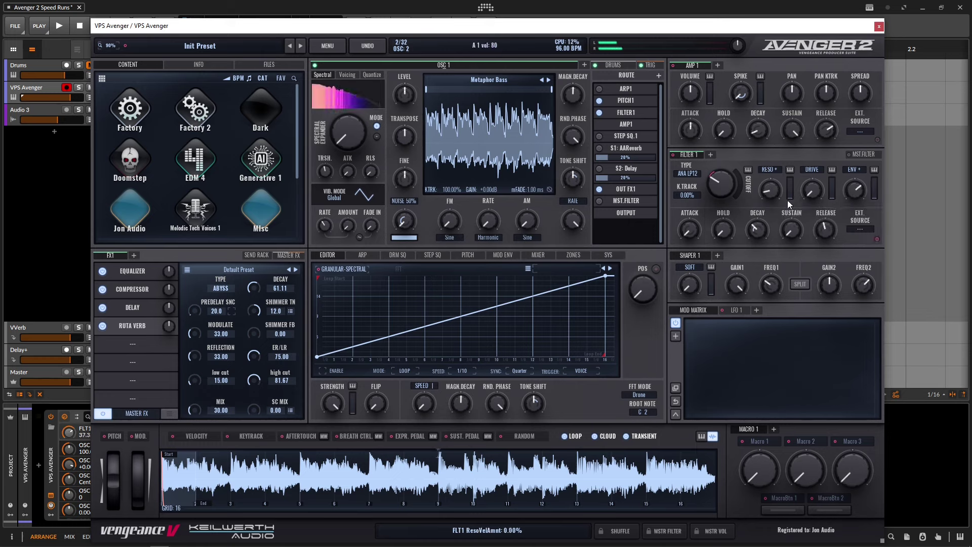
drag(755, 233, 764, 218)
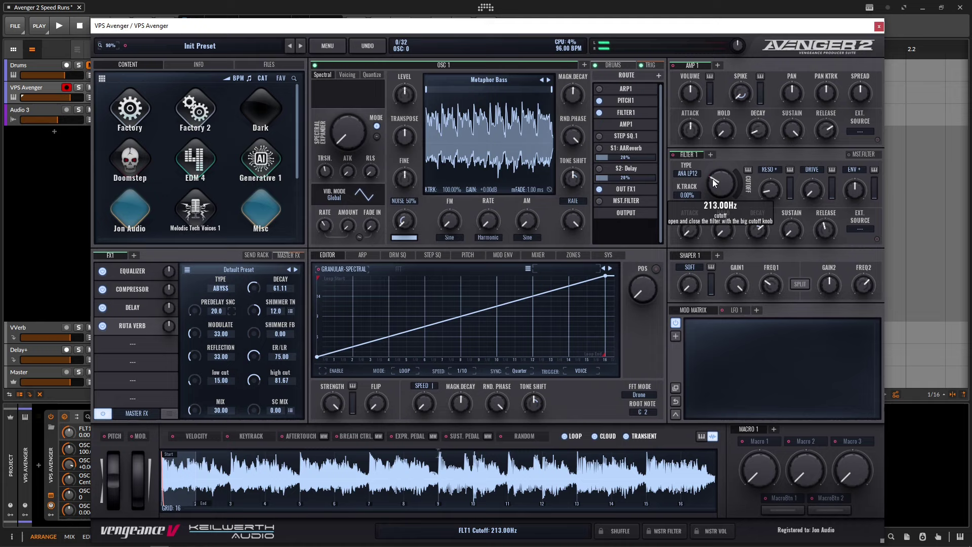
drag(719, 178, 730, 145)
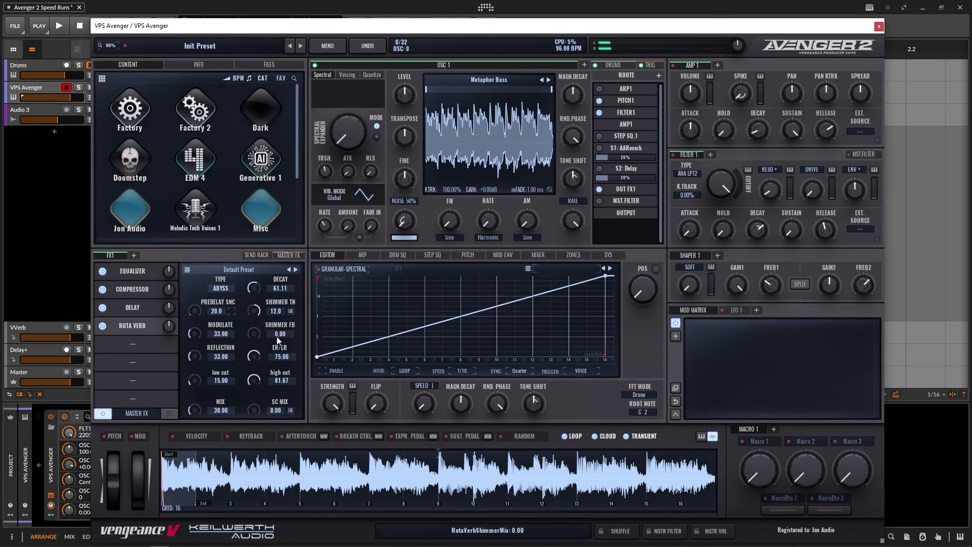
Set the Ruta Verb's shimmer tune to -1.2, shimmer feedback to 26.11 and decay to 74.44, and raise the FILTER 1 cutoff.
drag(257, 327, 259, 314)
drag(259, 352, 259, 360)
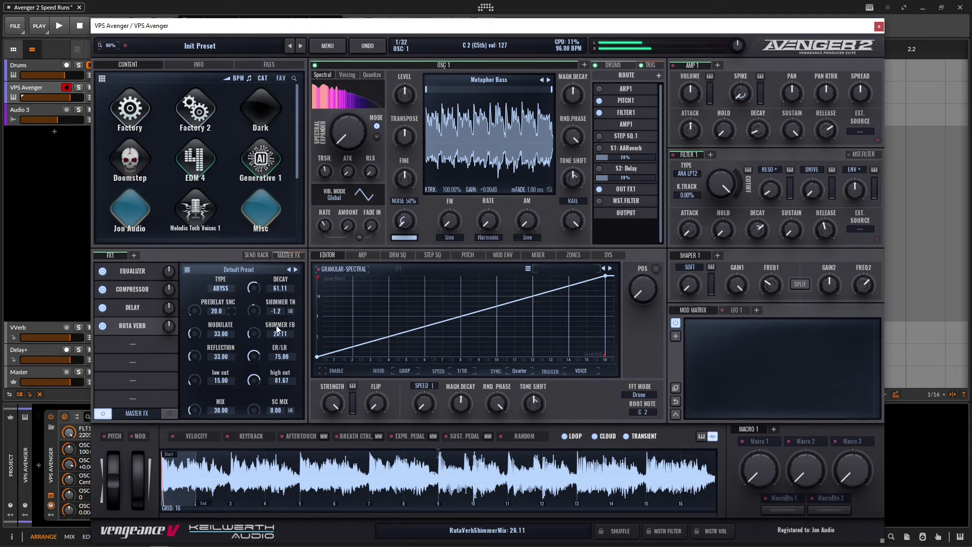
drag(258, 291, 259, 281)
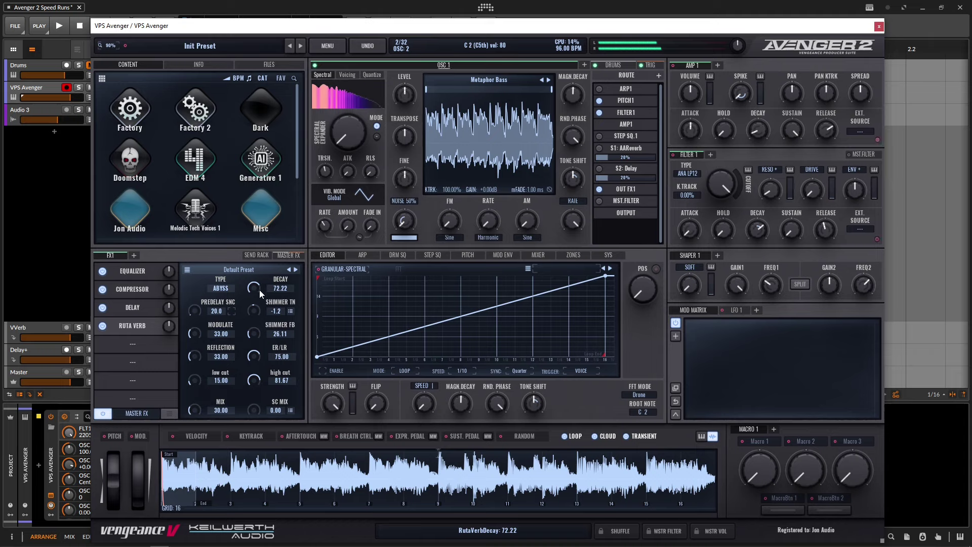
scroll(259, 290, up, 1)
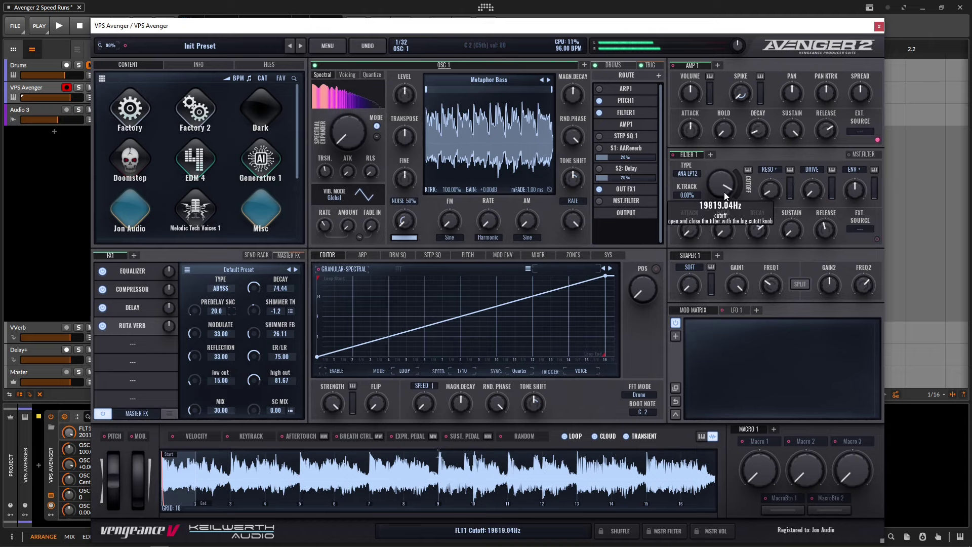
drag(724, 192, 730, 160)
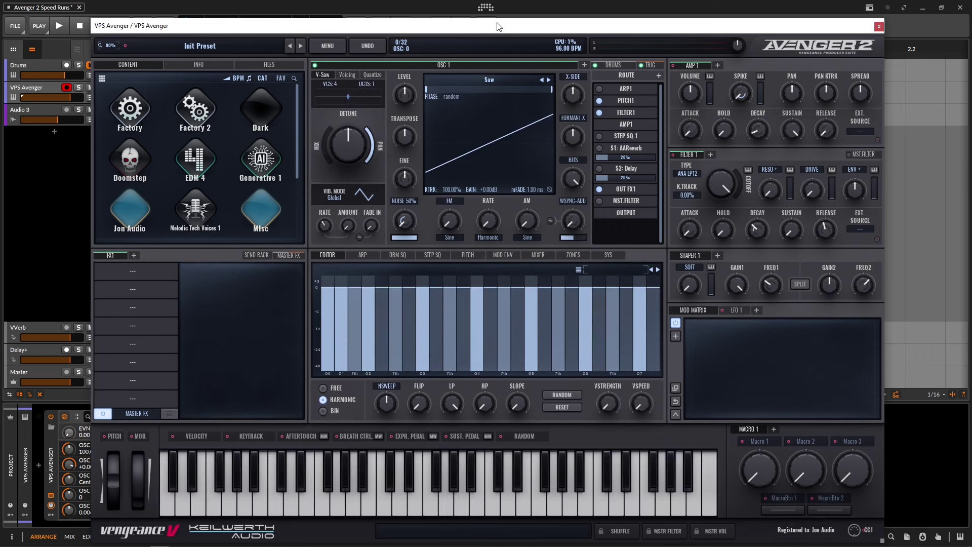
Browse the XP Synthwave IV patterns for ARP 1 and return to the oscillator editor.
click(363, 256)
click(578, 269)
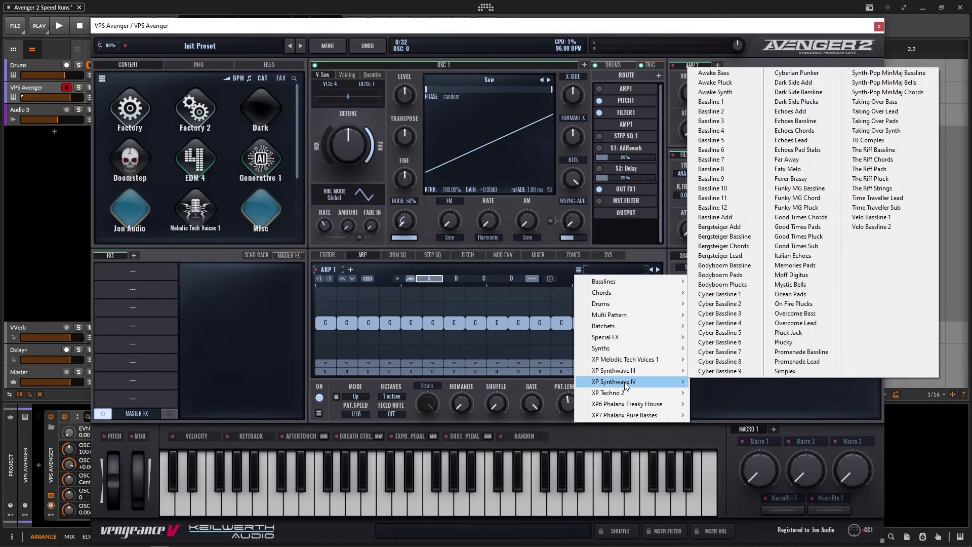
click(328, 256)
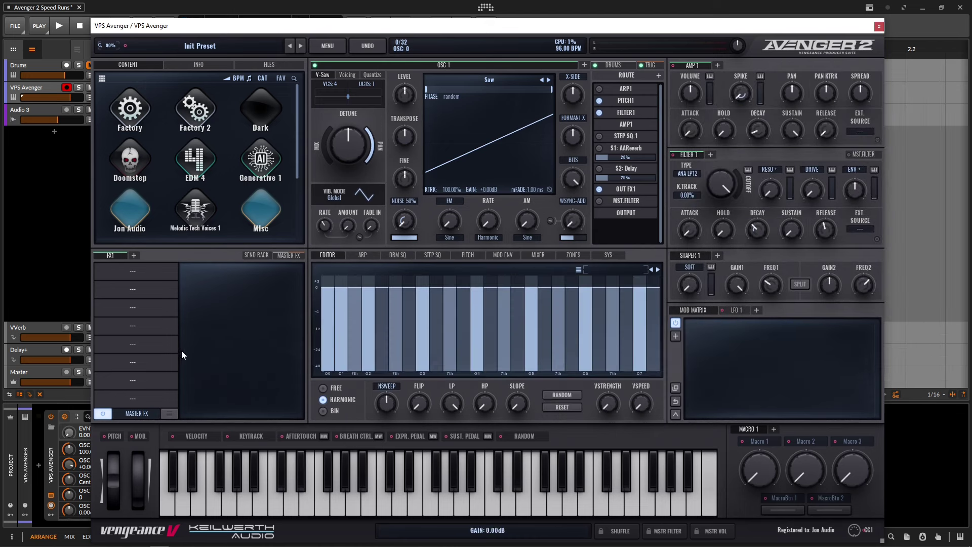
Set the OSC 1 V-Saw to 4 voices and increase its detune.
drag(328, 167, 324, 83)
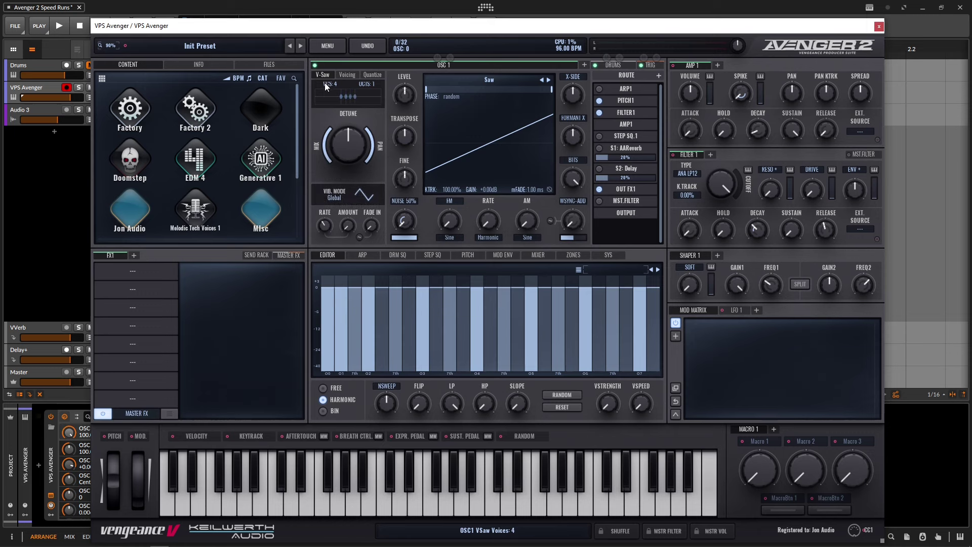
drag(345, 153, 345, 143)
Lower the FILTER 1 cutoff, set resonance to about 14% and envelope amount to about 57%, and lengthen the AMP 1 release to about 834 ms.
drag(722, 180, 719, 238)
drag(859, 192, 861, 176)
drag(777, 190, 777, 178)
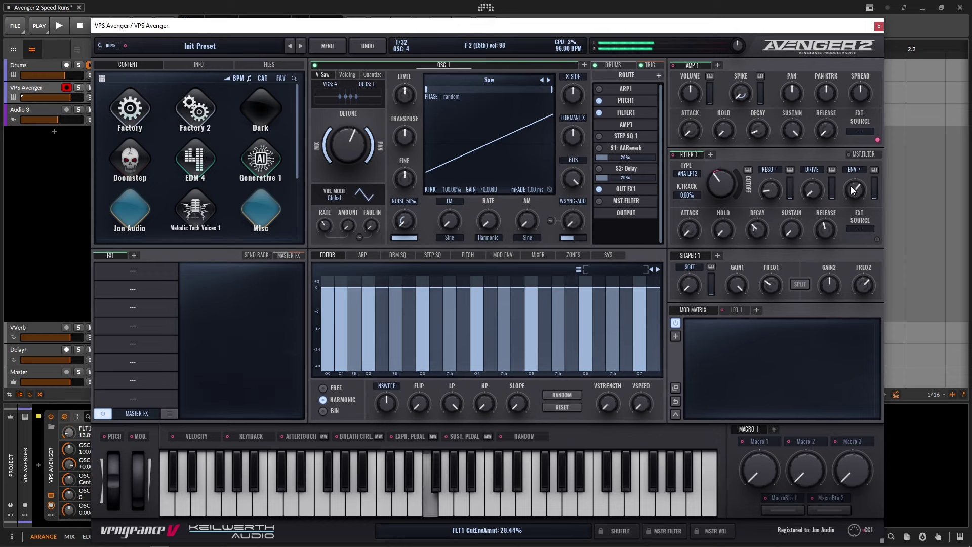
mouse_move(854, 178)
drag(854, 179, 855, 177)
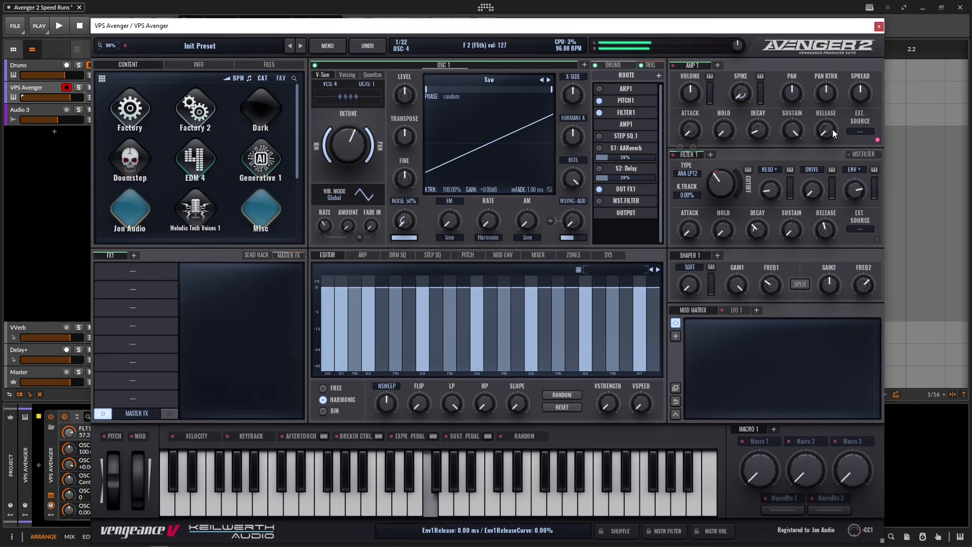
drag(831, 132, 827, 129)
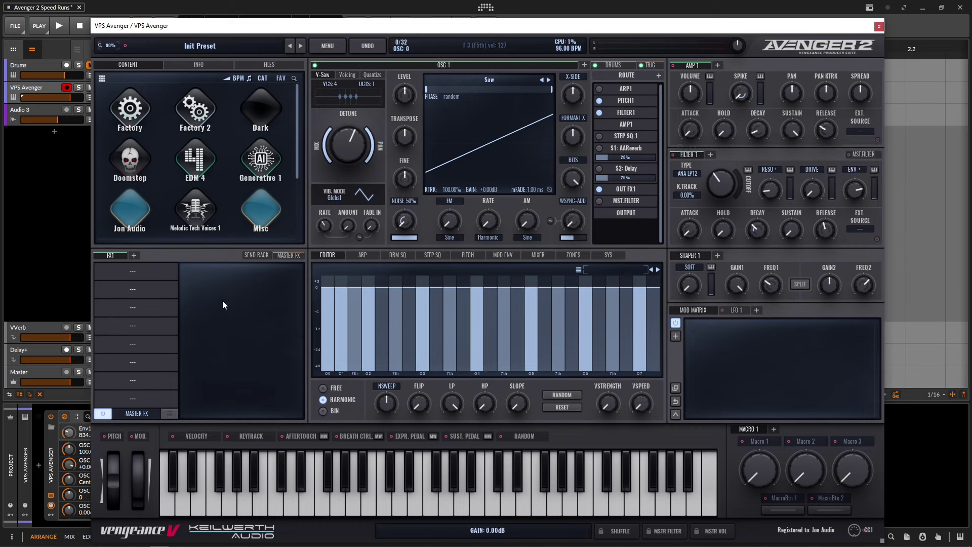
Load the effect chain preset EDM Lead Enhancer 2 into FX1.
click(171, 269)
click(196, 416)
click(168, 413)
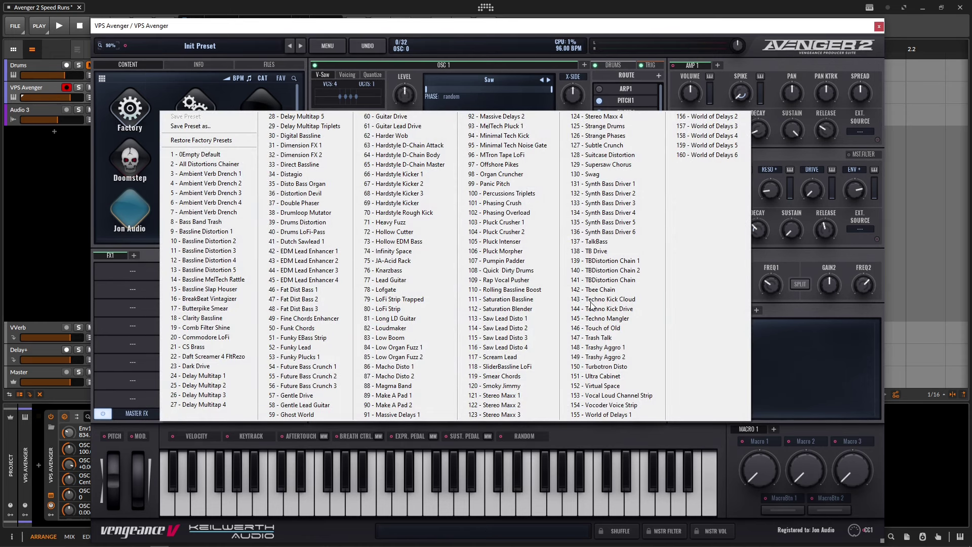
click(324, 261)
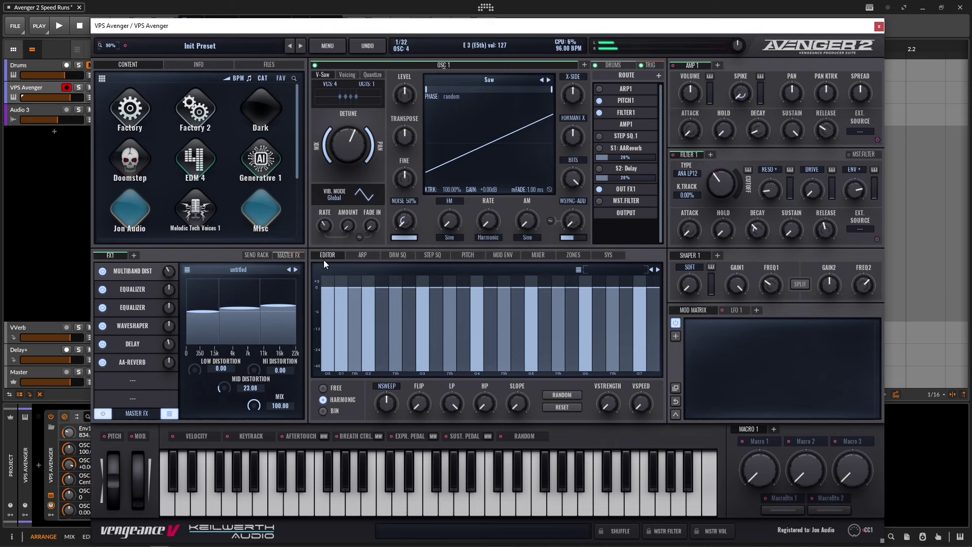
Enable the ARP1 routing for OSC 1.
click(612, 65)
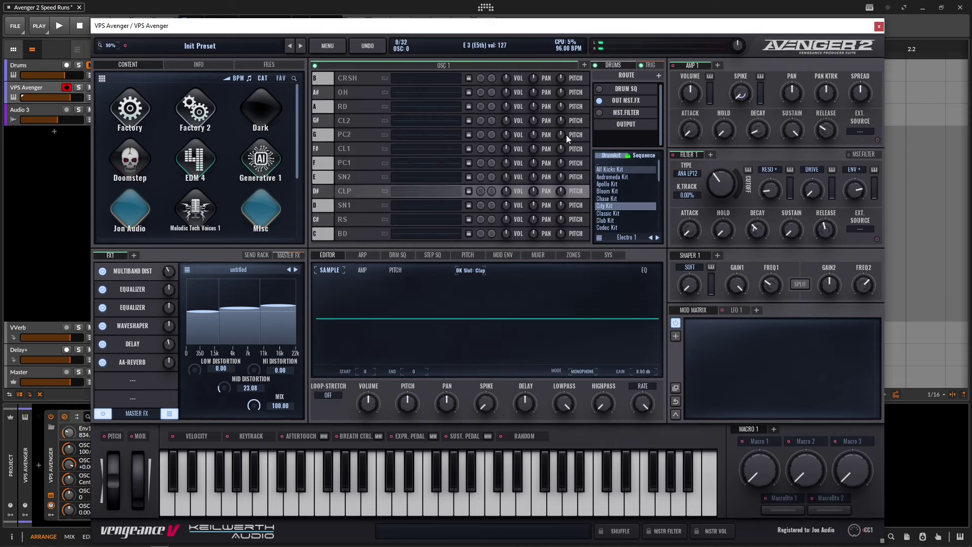
click(536, 67)
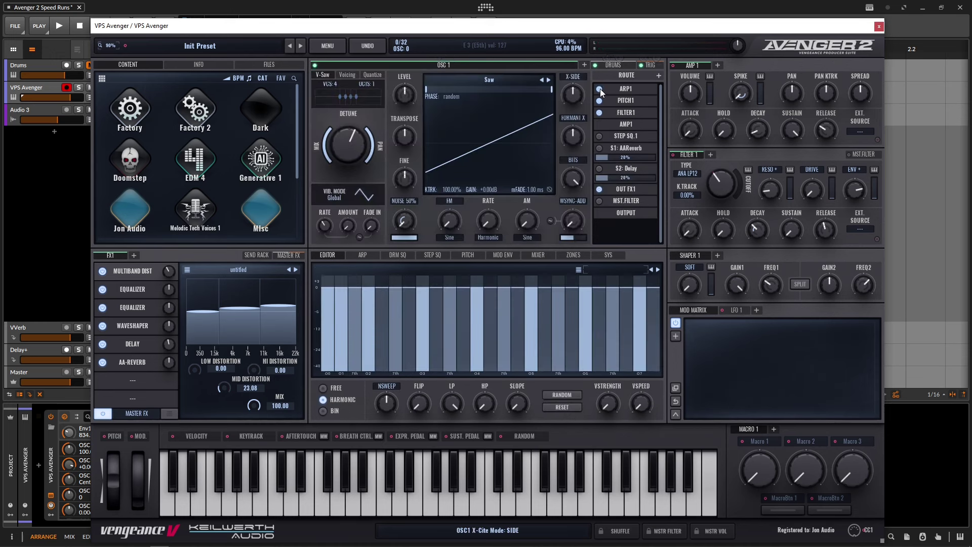
click(600, 89)
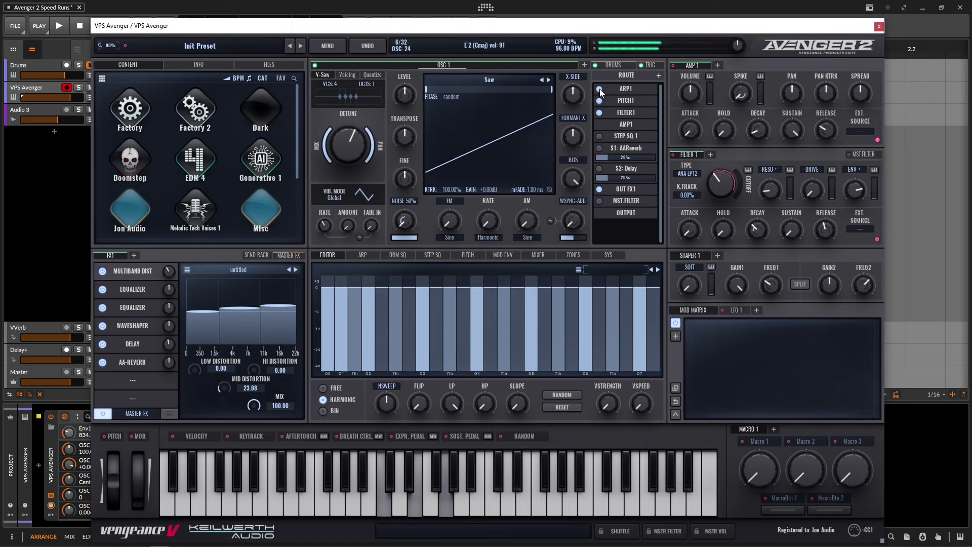
Load the City Kit drum kit, route it through the drum sequencer, and stop playback.
click(615, 65)
click(619, 206)
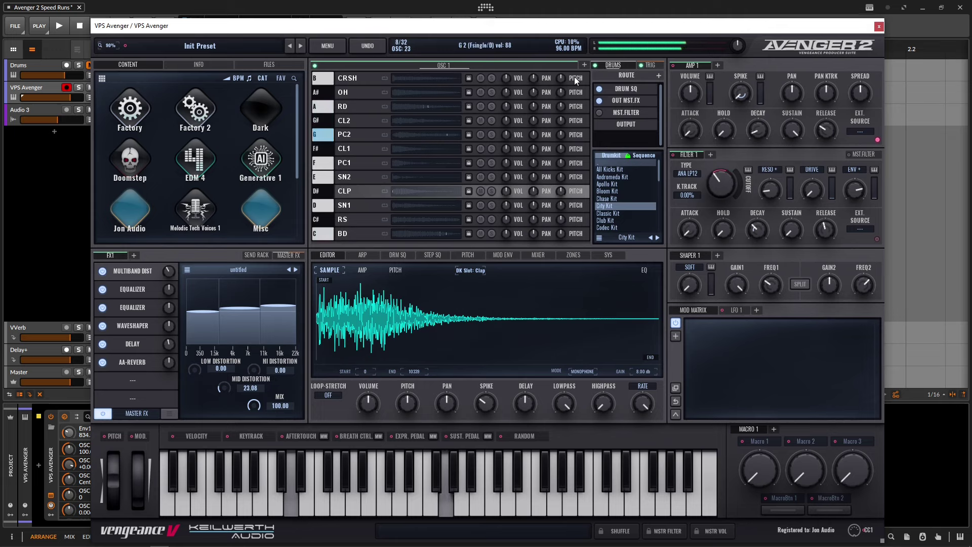
key(space)
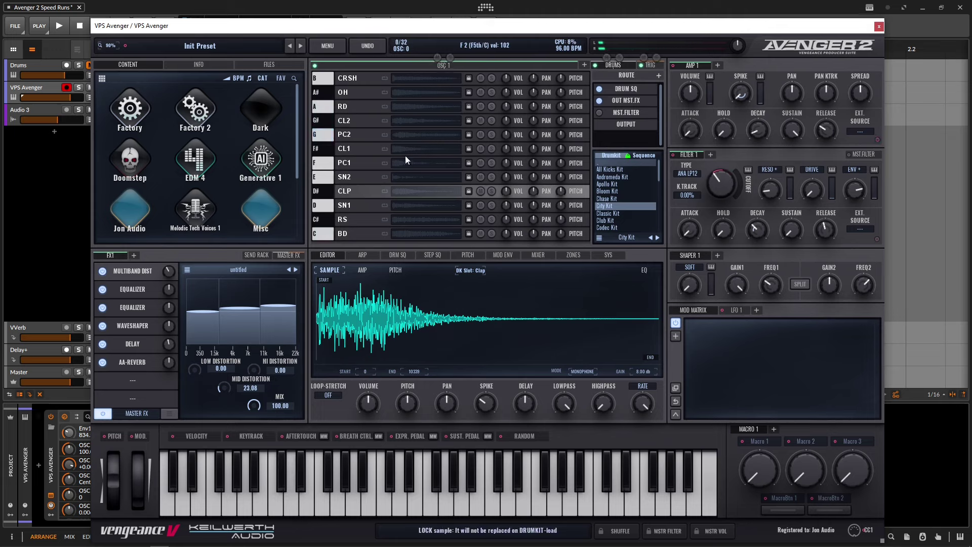
Add an FX2 rack and load a Delay, an AA-Reverb and an AA Vintage Phaser into its slots.
click(135, 256)
click(156, 287)
click(144, 289)
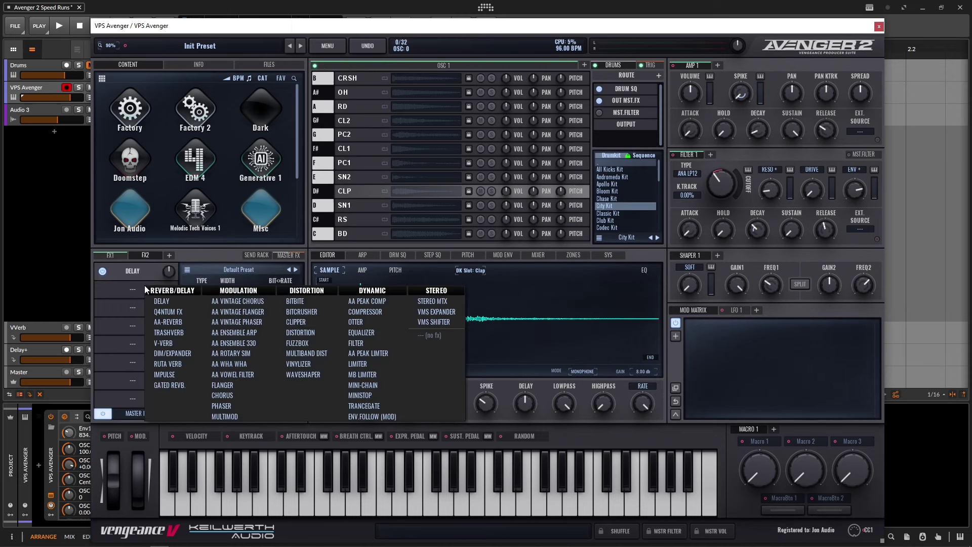
click(181, 327)
click(143, 327)
click(230, 361)
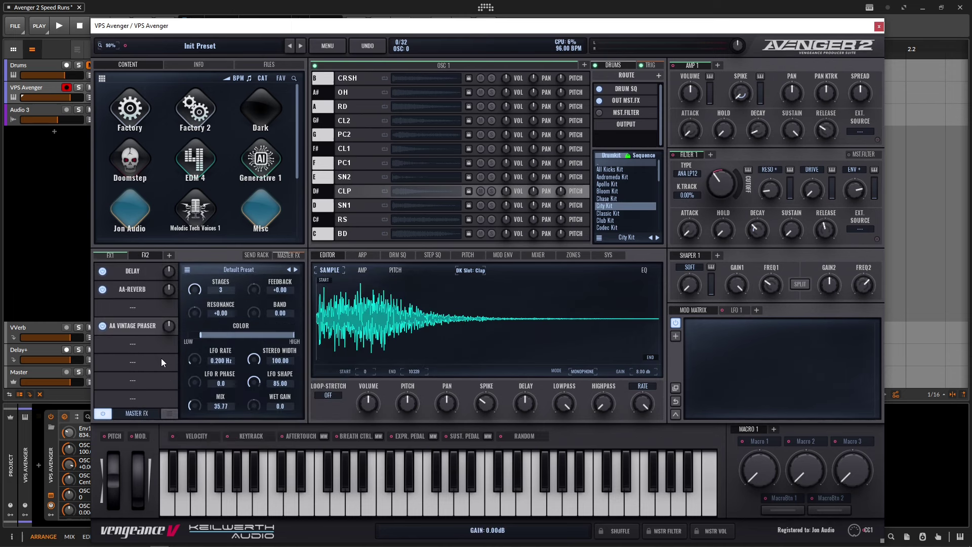
Add a Clipper in the effect slot below the AA Vintage Phaser and a Bitcrusher in the empty slot above it.
click(132, 343)
click(283, 381)
click(135, 311)
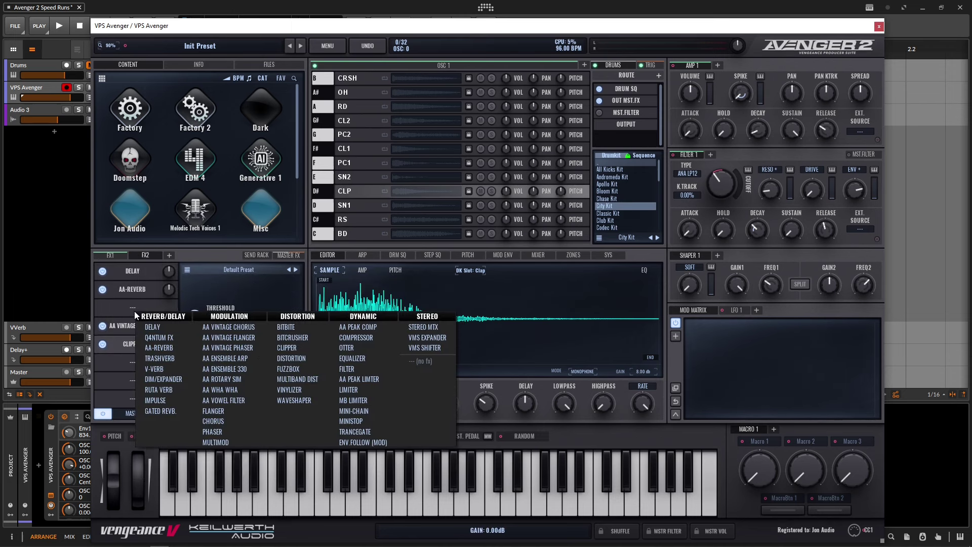
click(282, 337)
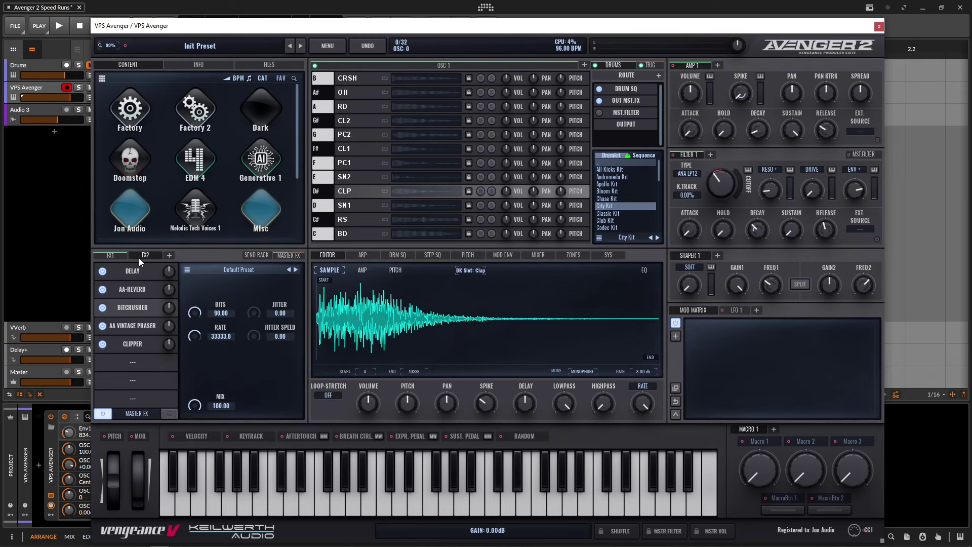
click(171, 414)
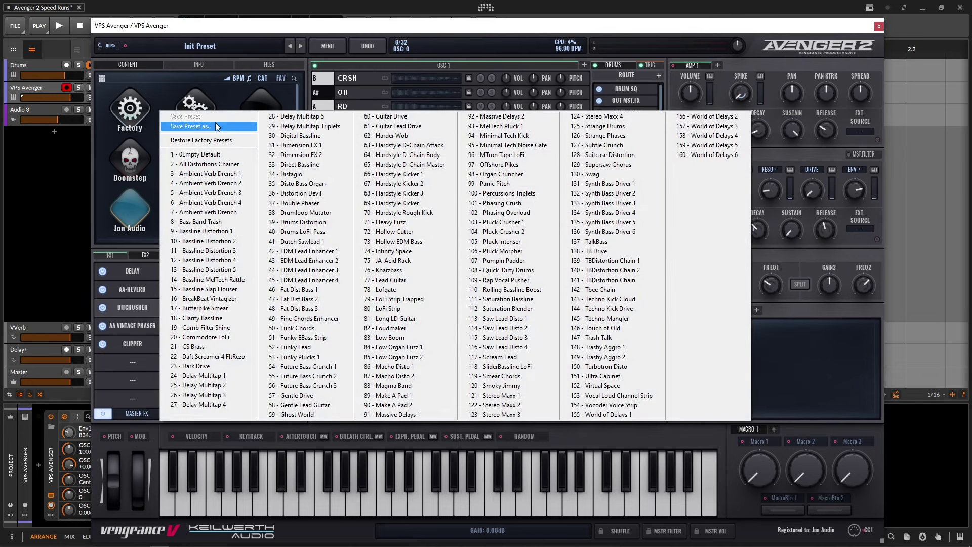
click(349, 32)
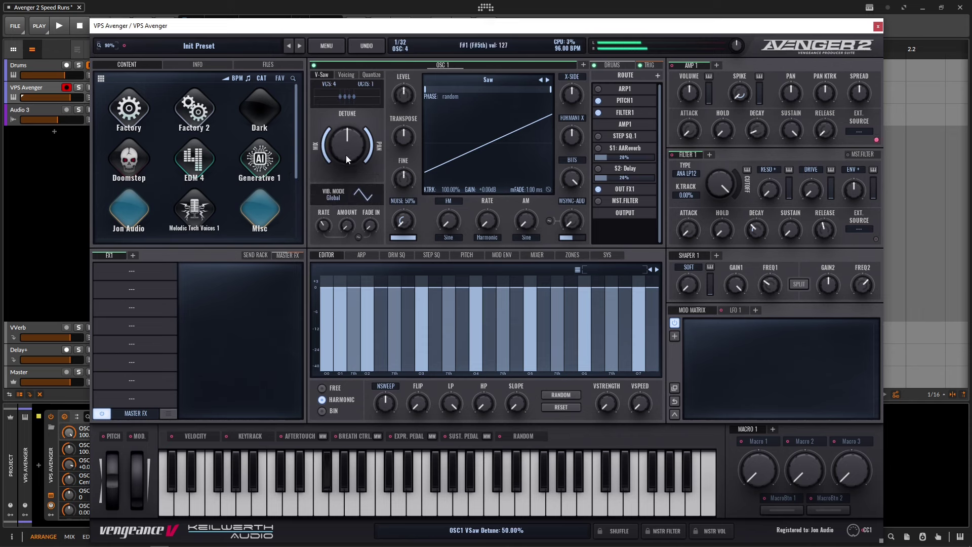
Shape a pluck by lowering Filter 1's cutoff, setting its envelope amount to about 66% and the amp decay curve to -37.78%.
drag(718, 182, 738, 253)
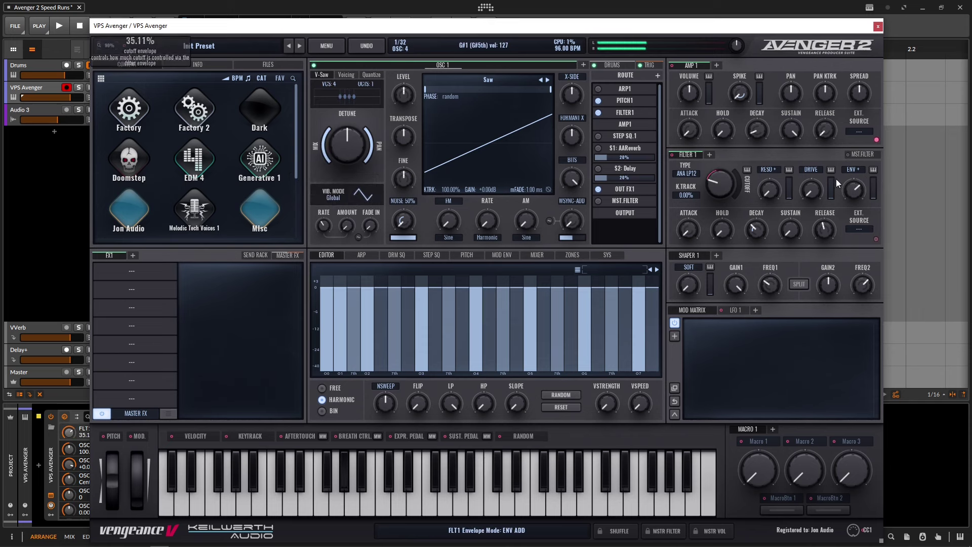
mouse_move(756, 131)
mouse_down()
mouse_move(755, 138)
mouse_move(761, 133)
mouse_up()
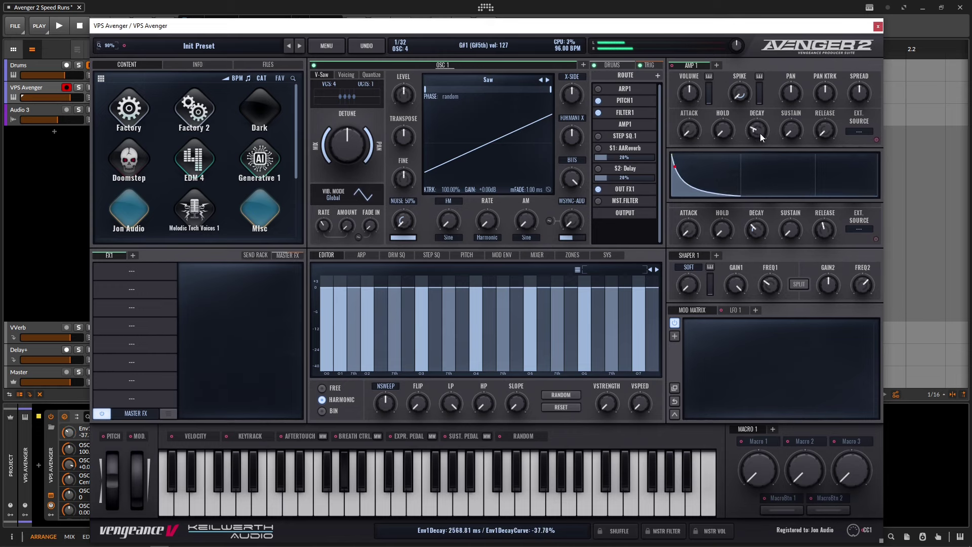
drag(862, 172, 858, 179)
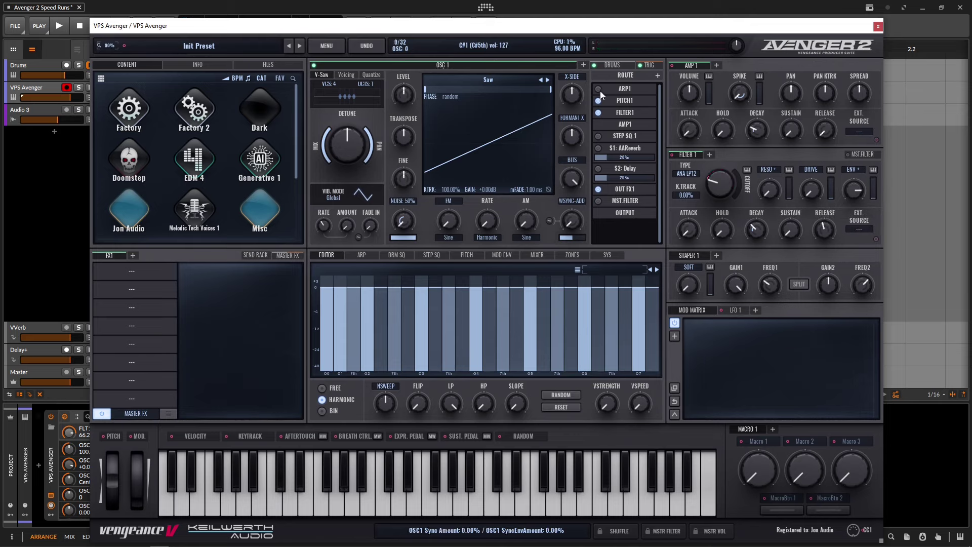
Enable ARP1 for OSC 1 and add C notes on arpeggiator steps 2, 4, 6, 7, 9, 11, 13, 14 and 16.
click(365, 256)
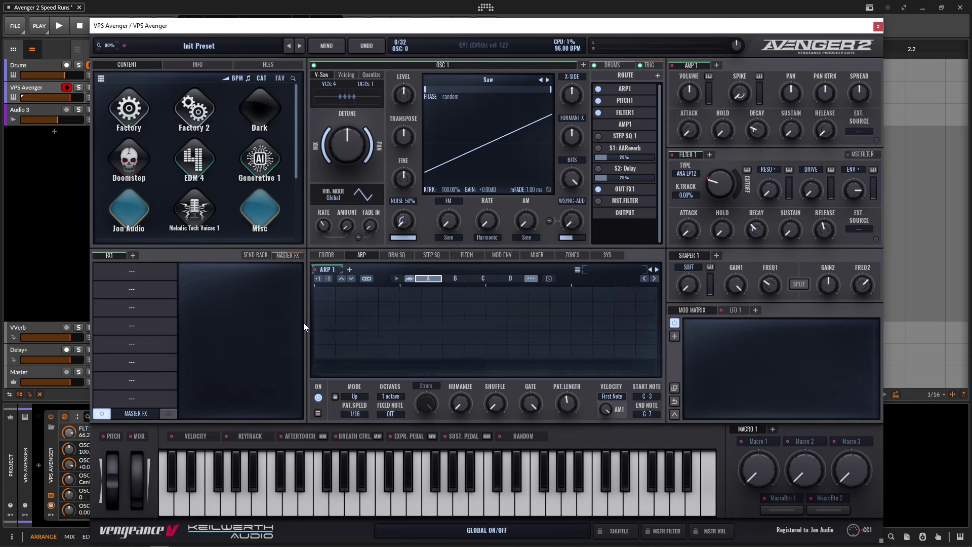
click(389, 323)
click(432, 323)
click(453, 323)
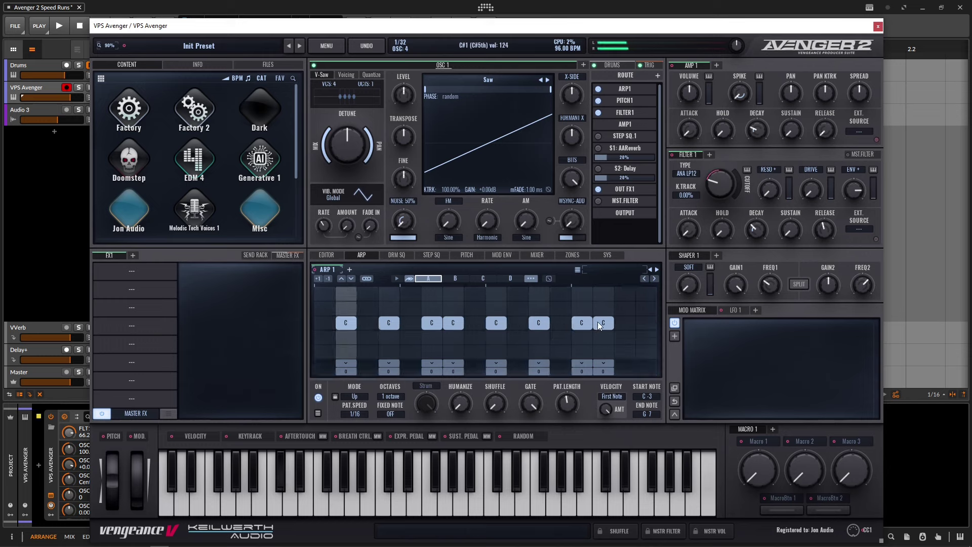
click(646, 323)
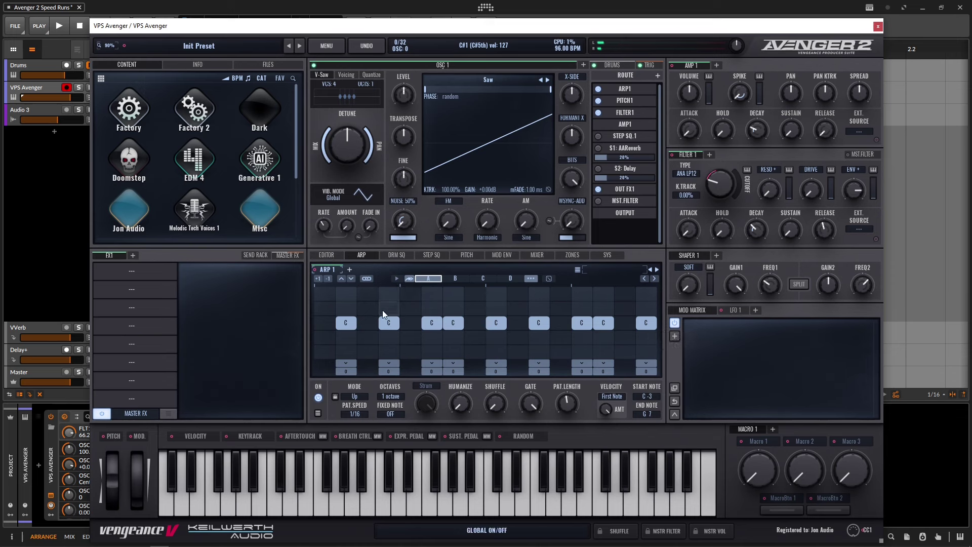
Load the effect chain preset Delay Multitap 1 into FX1 and transpose OSC 1 up by 12.
click(169, 414)
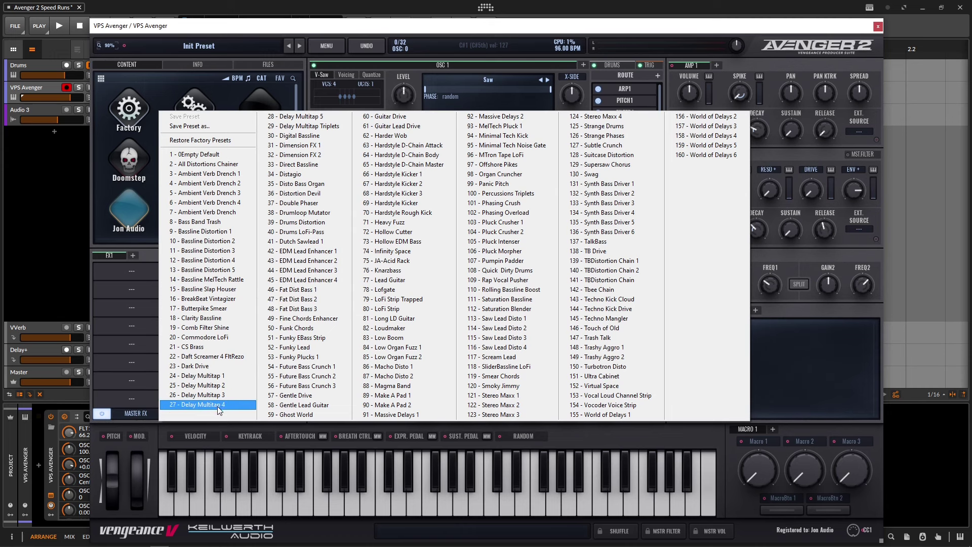
click(230, 375)
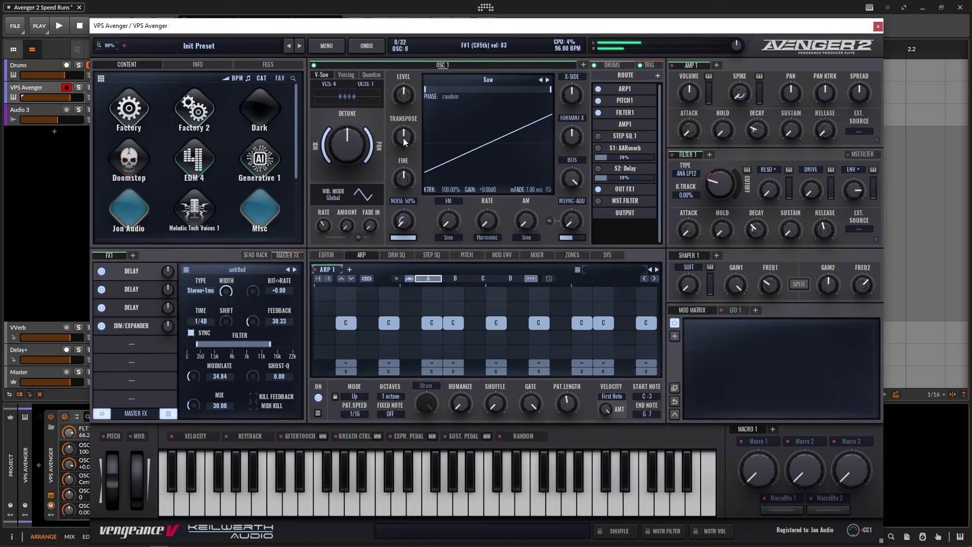
mouse_move(406, 144)
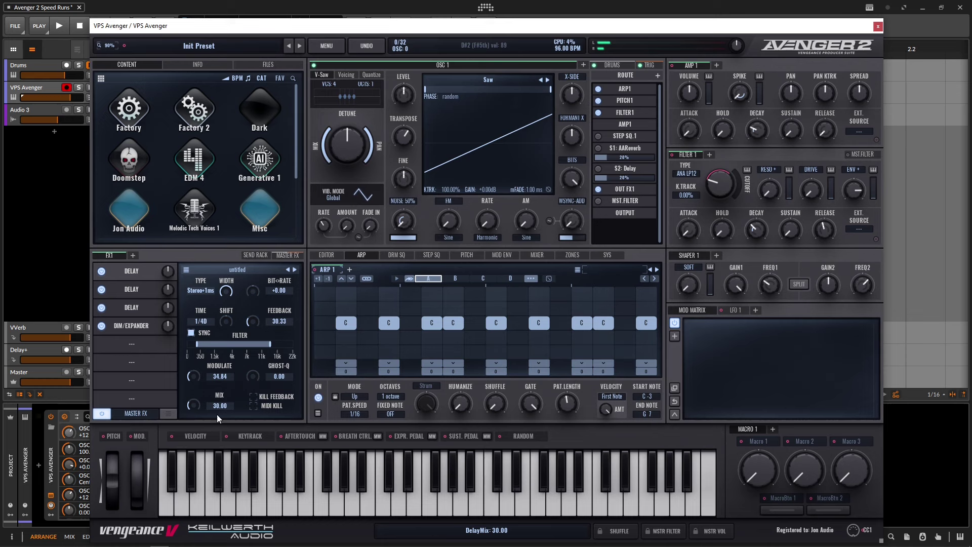
Add a Ruta Verb below the Dim/Expander in FX1 with decay 28.89 and high cut 68.89.
click(134, 345)
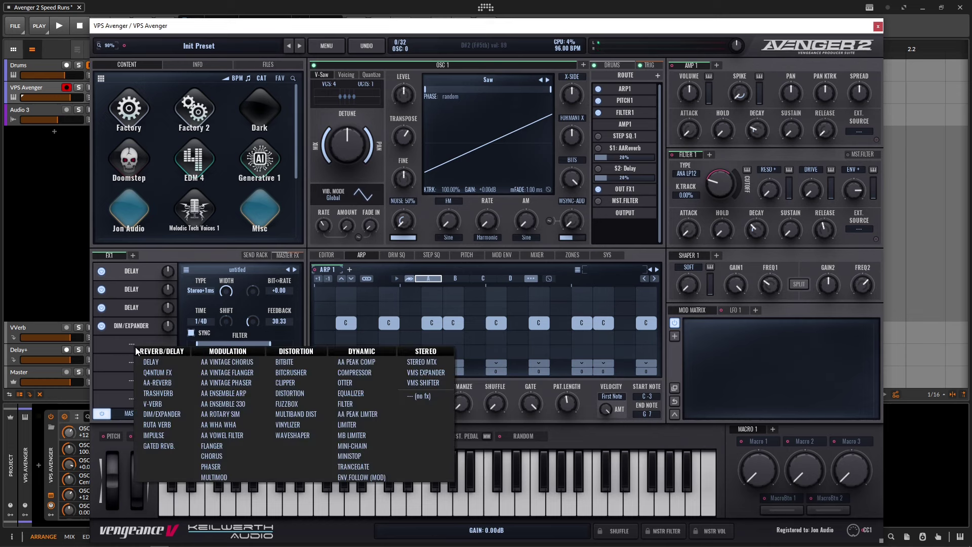
click(165, 427)
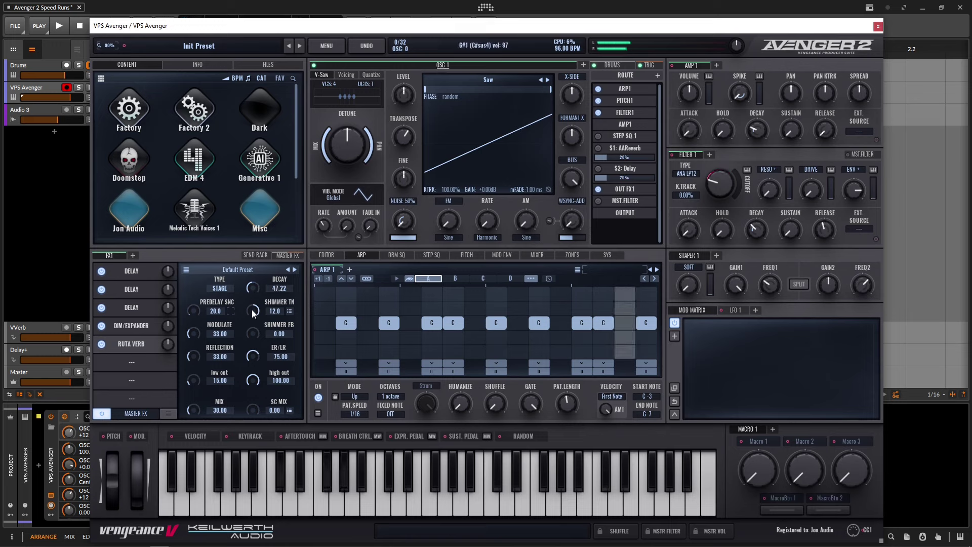
drag(252, 287, 255, 308)
drag(253, 377, 261, 415)
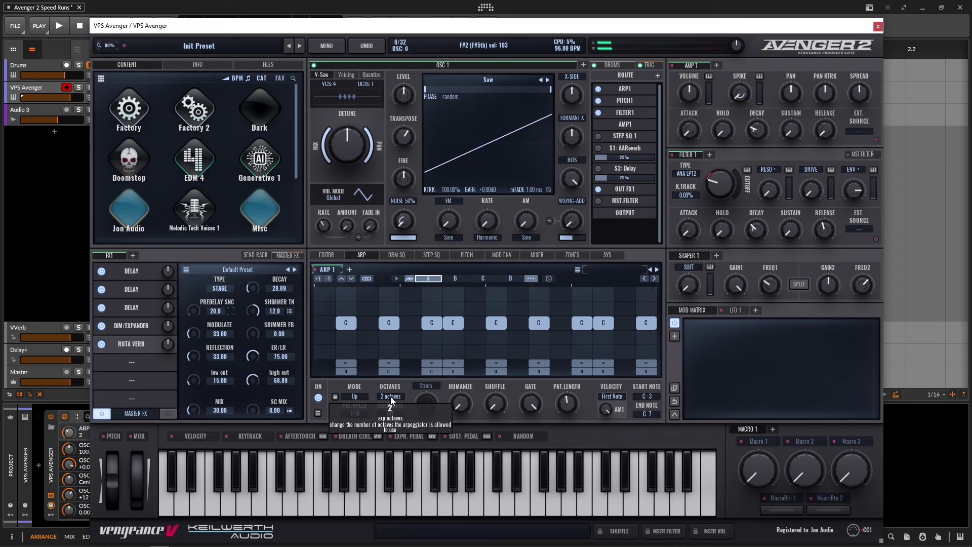
Set ARP 1 to 2 octaves and load the effect chain preset Delay Multitap 2 into FX1.
click(391, 398)
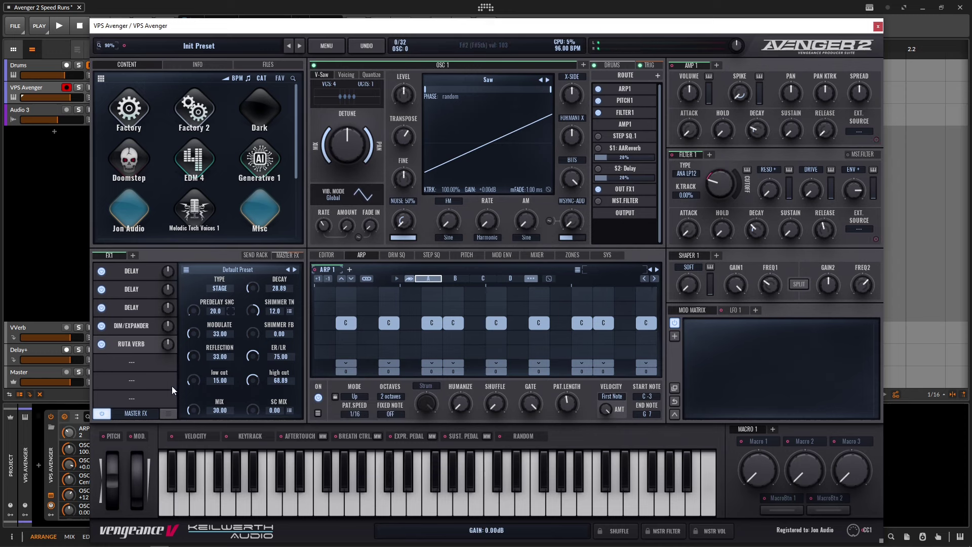
click(171, 413)
click(224, 386)
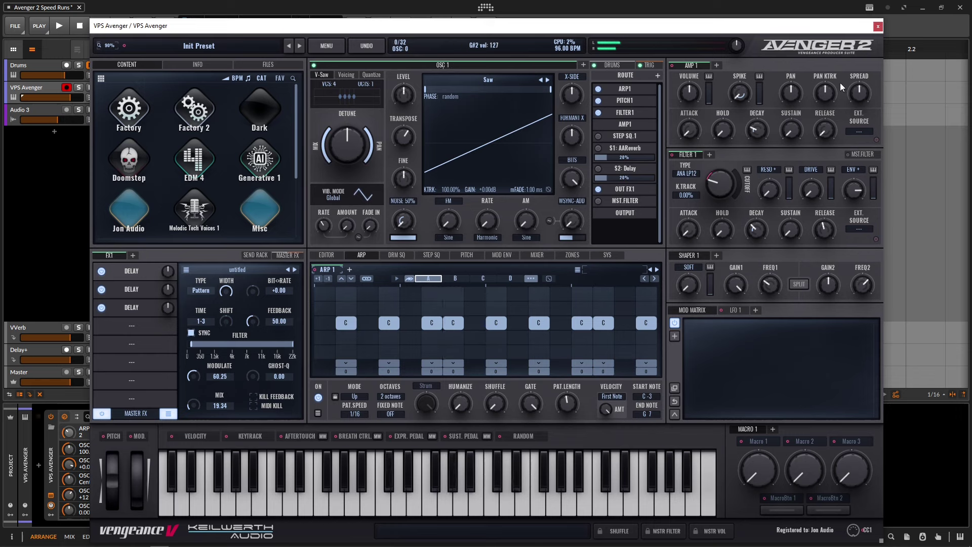
Raise the amp spread and add a Ruta Verb after the delays with decay 35.56, high cut 56.11 and mix 38.89.
drag(865, 91, 865, 86)
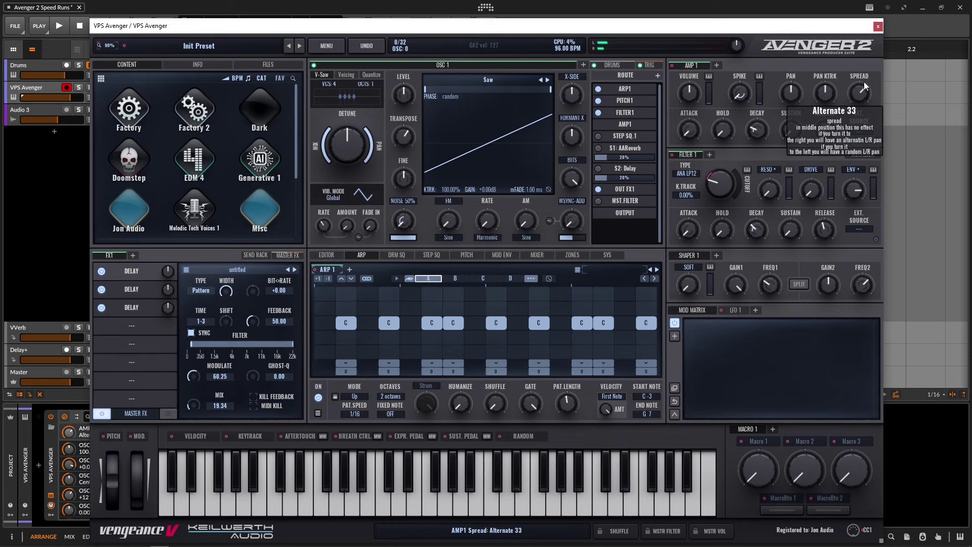
click(135, 326)
click(173, 405)
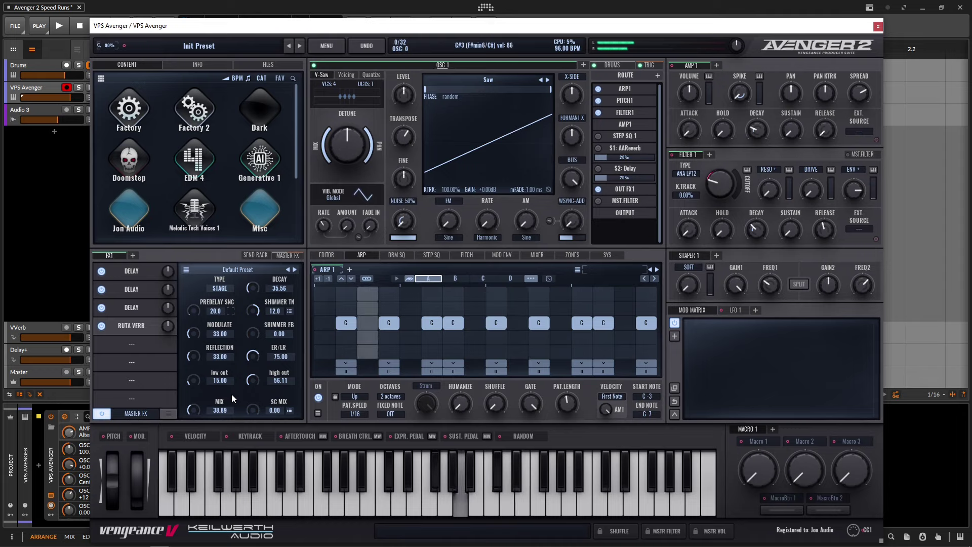
Set the ARP 1 mode to Alternate2.
click(354, 396)
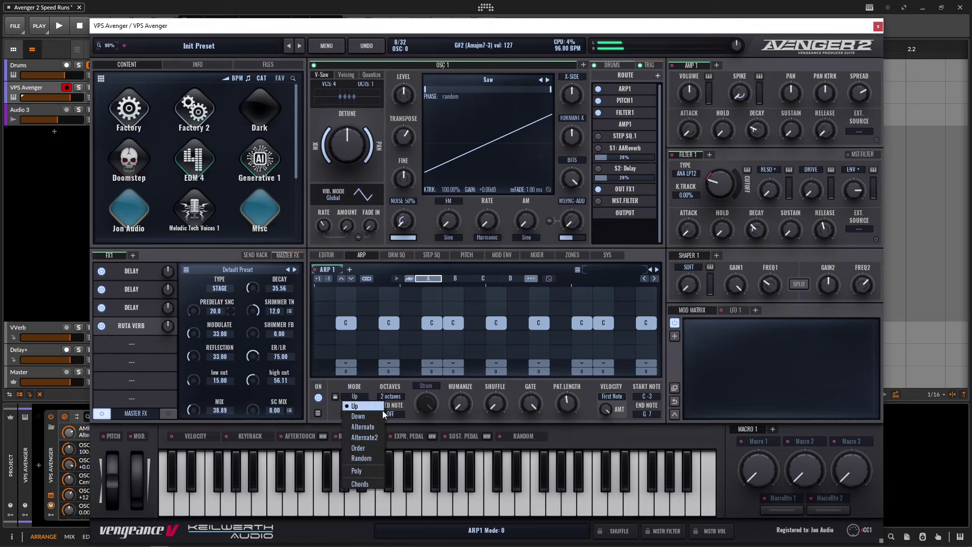
click(364, 438)
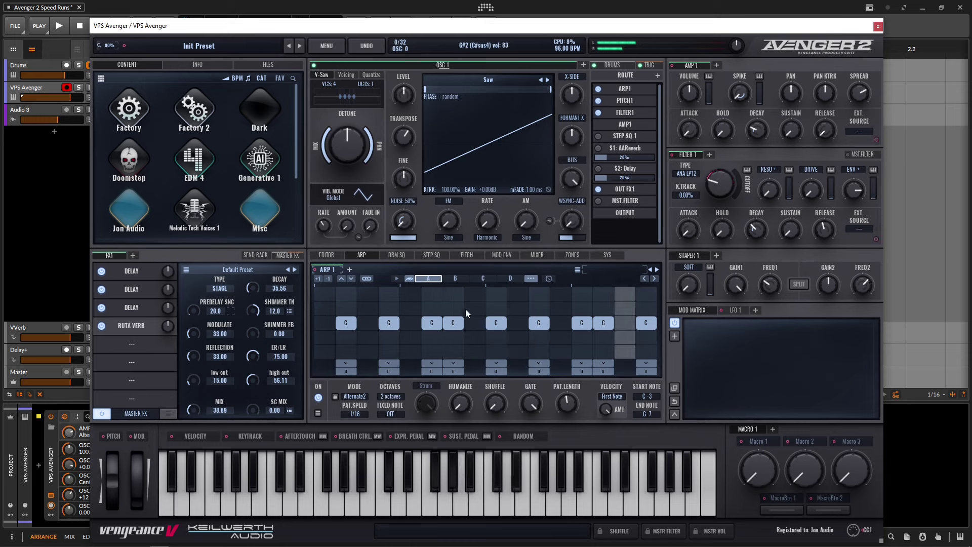
Move the Ruta Verb down one slot and insert a Compressor before it with a lowered threshold and +2.35 dB output gain.
drag(132, 327, 136, 337)
click(135, 336)
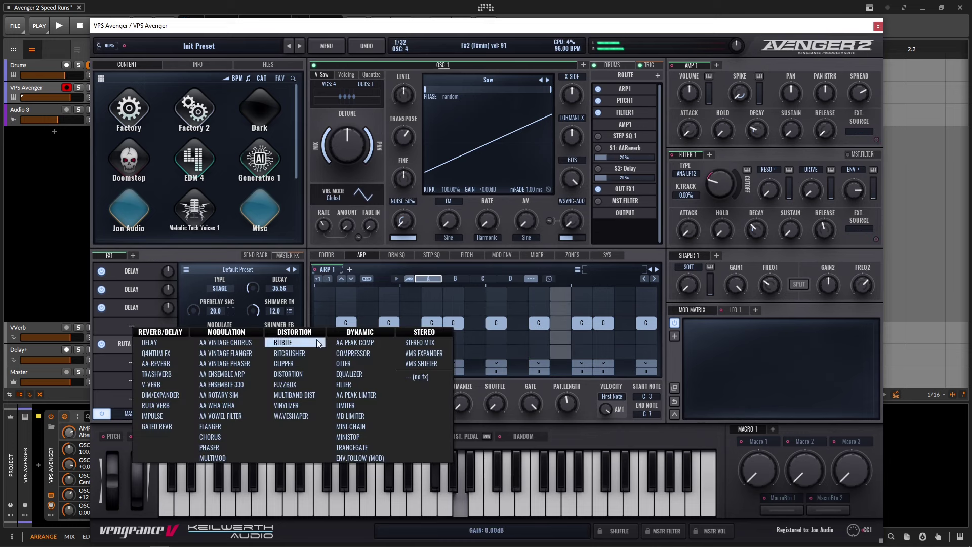
click(347, 350)
drag(290, 293, 256, 290)
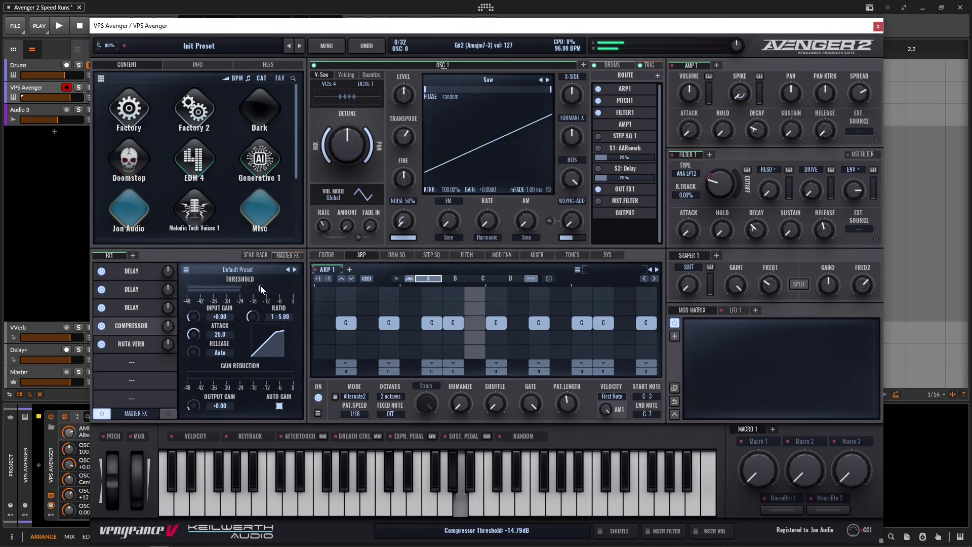
drag(194, 407, 197, 403)
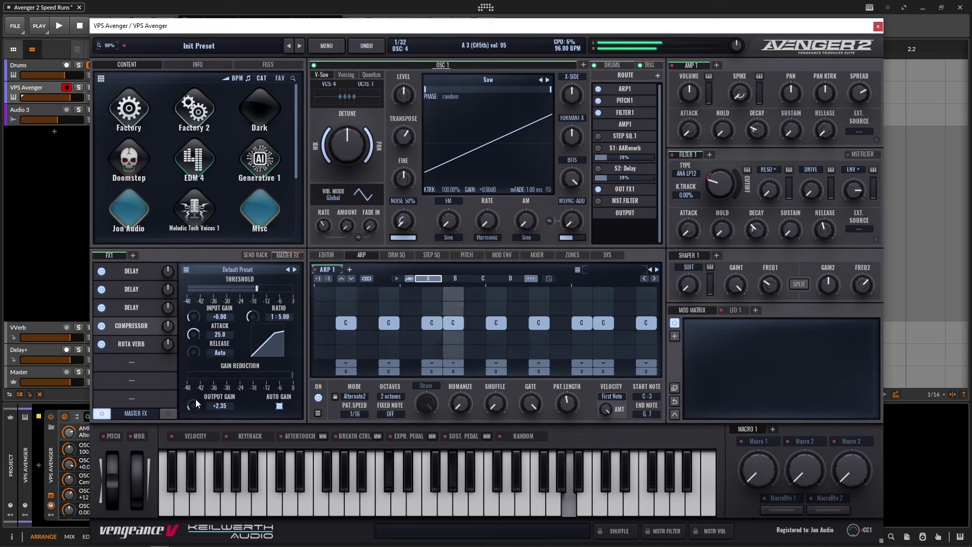
Lower Filter 1's cutoff, set its envelope amount to 57.33% and bend the amp decay curve to about -65%.
drag(855, 190, 859, 203)
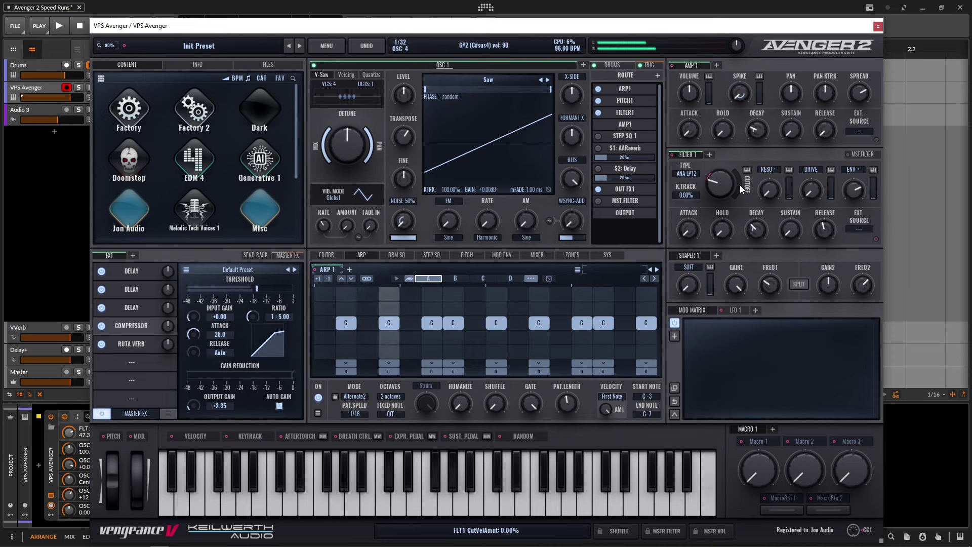
drag(725, 187, 721, 198)
drag(854, 192, 854, 180)
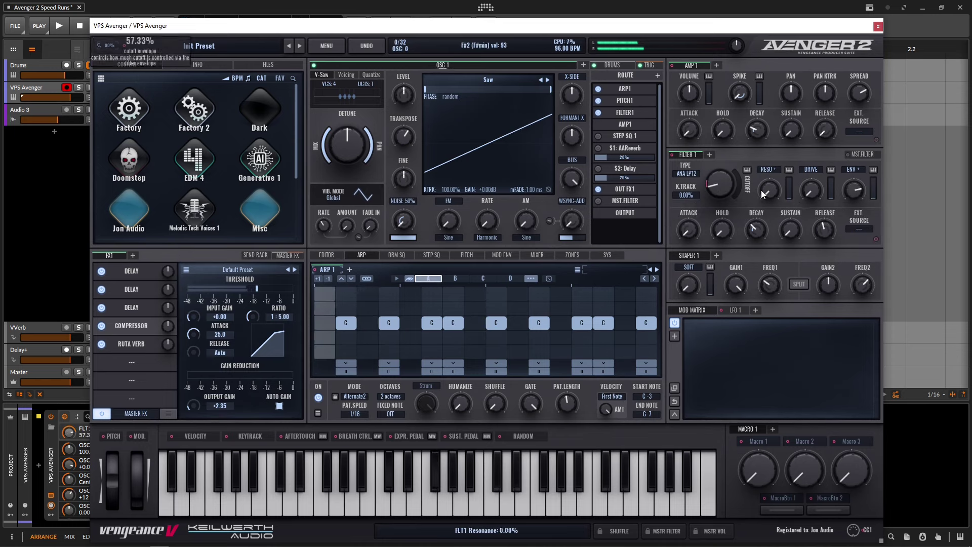
mouse_move(754, 143)
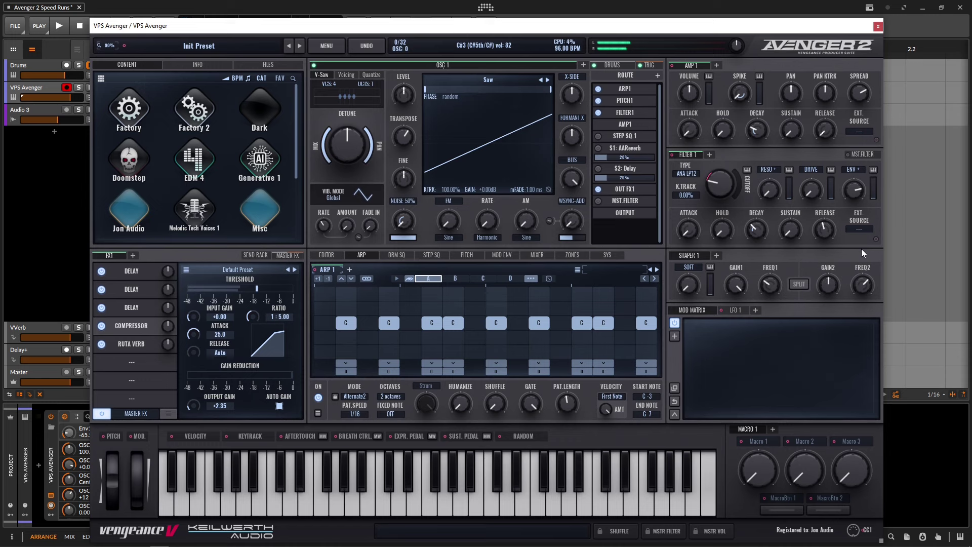
click(168, 413)
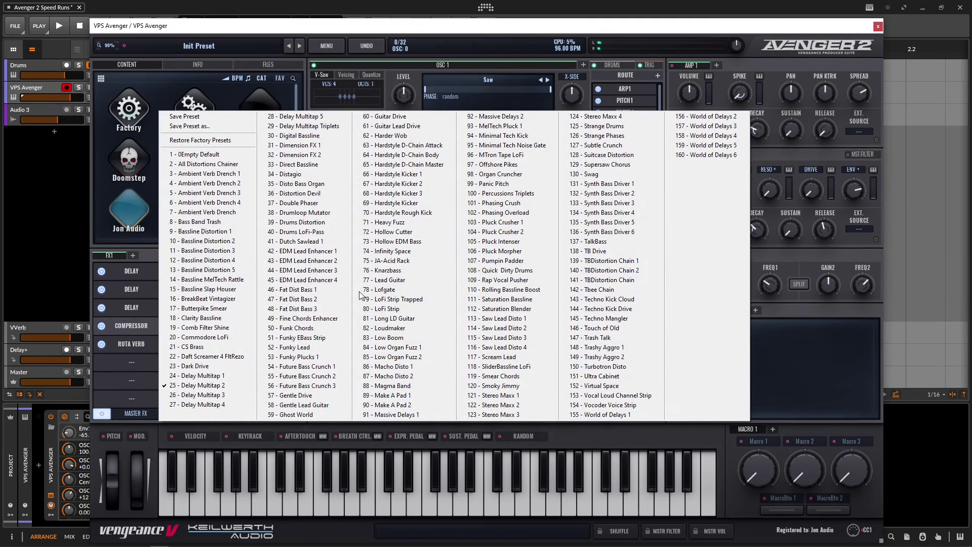
click(818, 314)
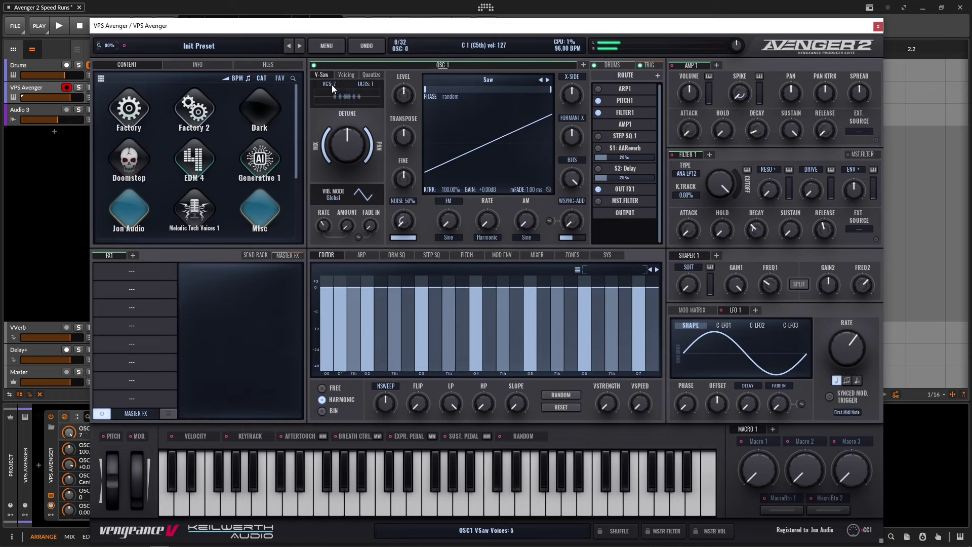
Set OSC 1's V-Saw detune to about 58% and give it a square sub oscillator at -2.83 dB.
drag(350, 143, 351, 136)
click(345, 75)
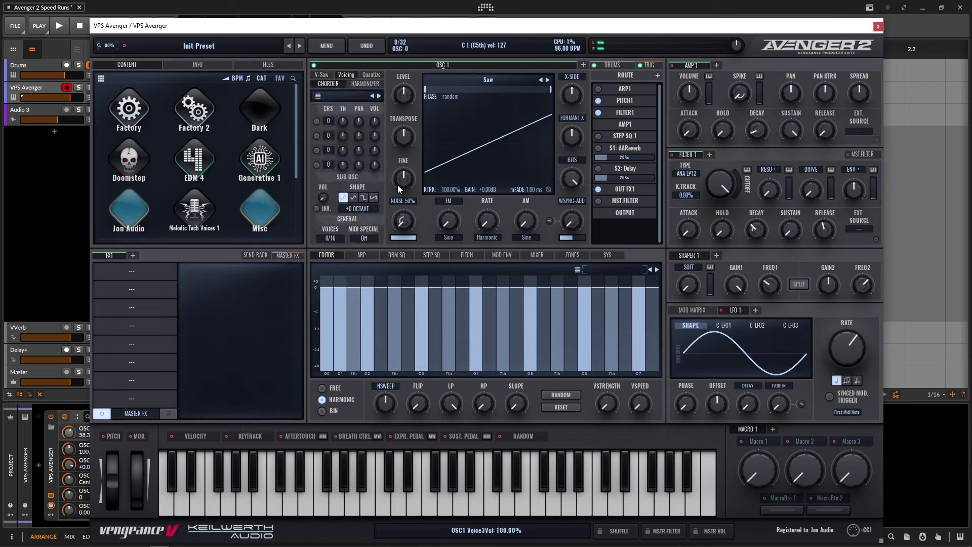
click(363, 197)
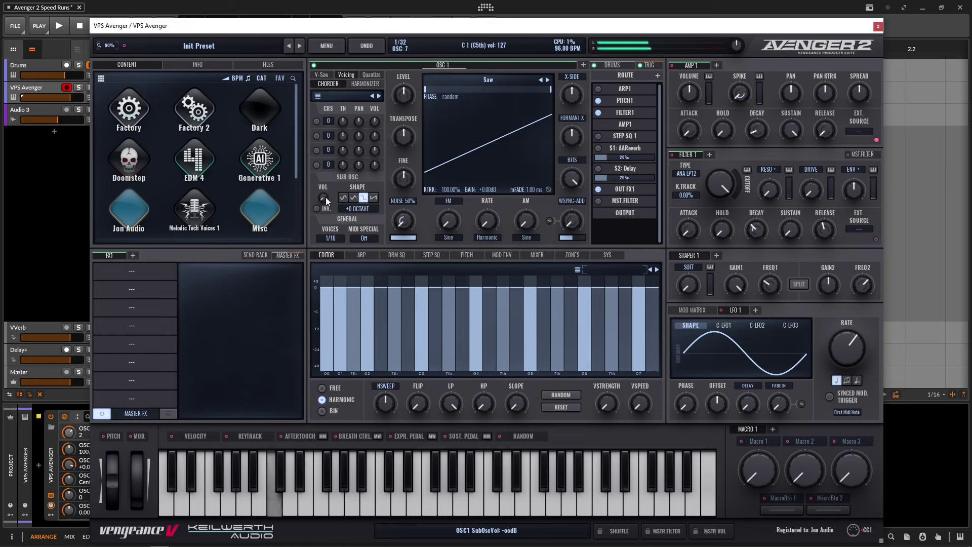
mouse_move(326, 196)
mouse_down()
mouse_move(317, 165)
mouse_move(327, 195)
mouse_up()
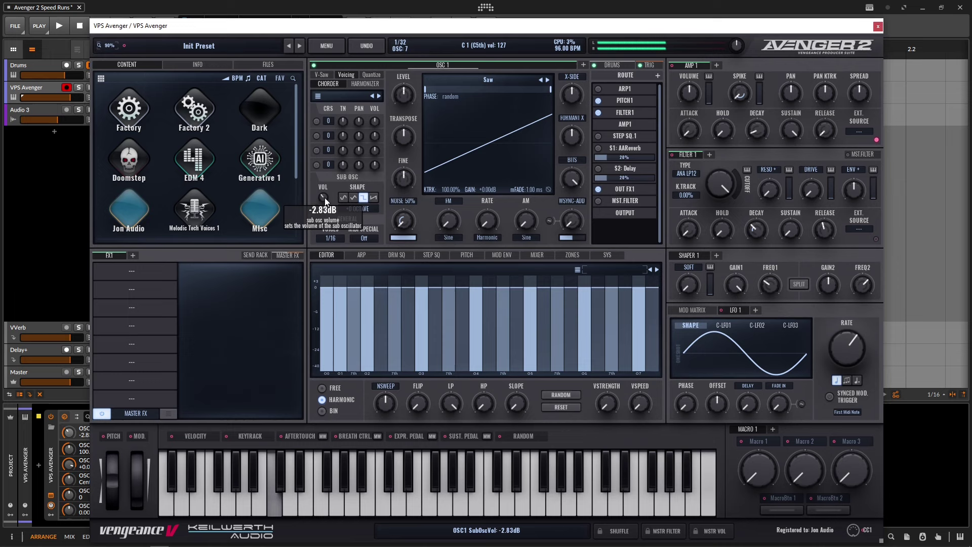
Lower Filter 1's cutoff to about halfway and raise its resonance to about 14%.
drag(724, 183, 723, 229)
mouse_move(768, 194)
mouse_down()
mouse_move(768, 178)
mouse_move(718, 180)
mouse_up()
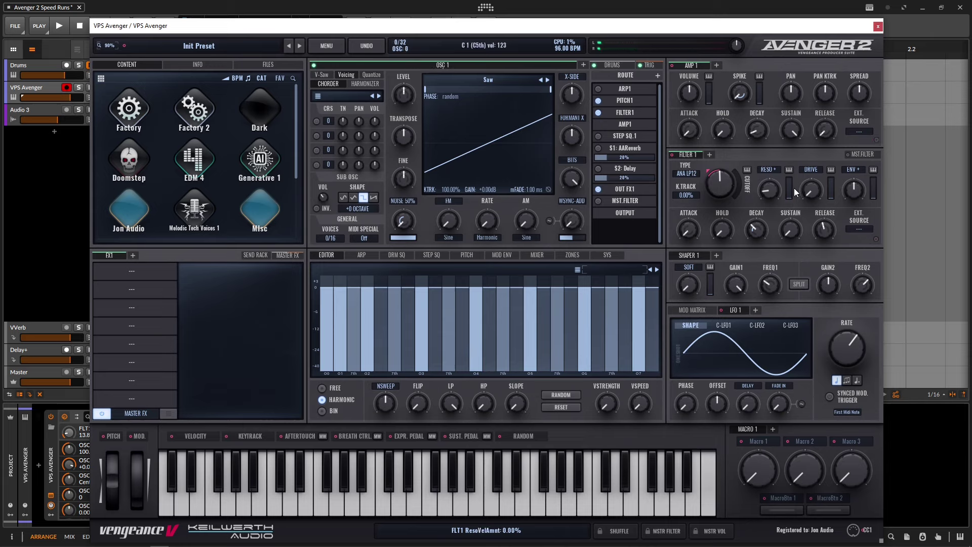
Set LFO 1 to be triggered by the Bassdrum and raise its rate to 1/8.
click(847, 412)
mouse_move(839, 497)
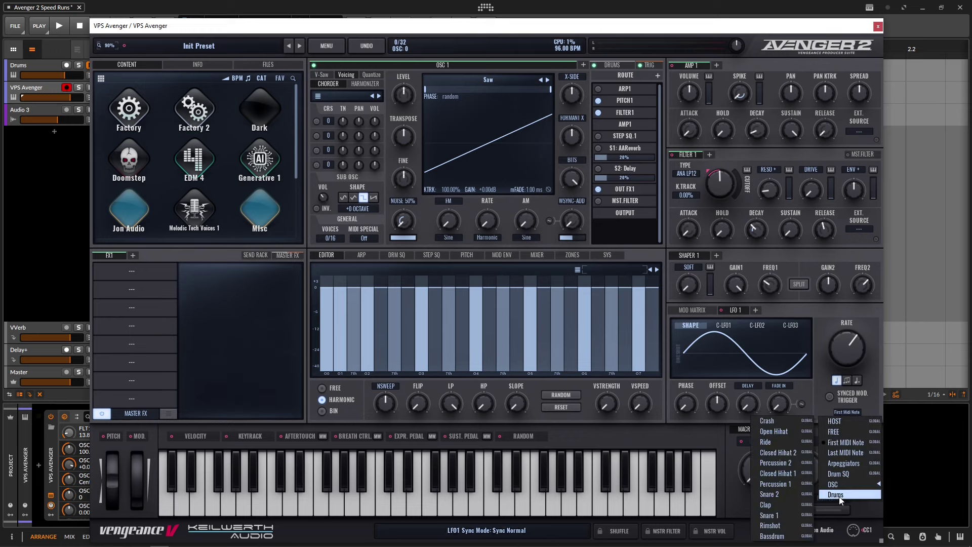
click(770, 536)
scroll(849, 348, up, 1)
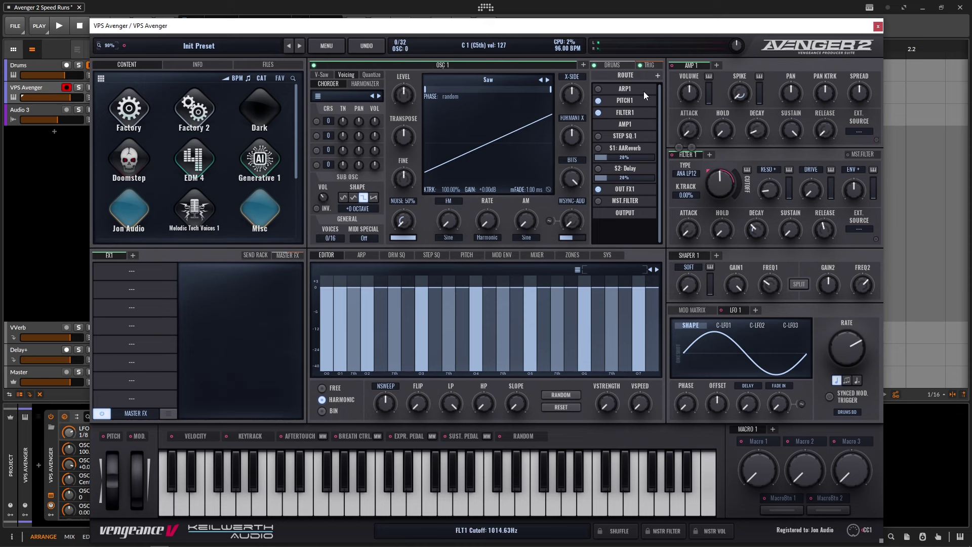
Load the Expand Kit into the drum slots and change LFO 1's shape to a straight falling ramp.
click(611, 65)
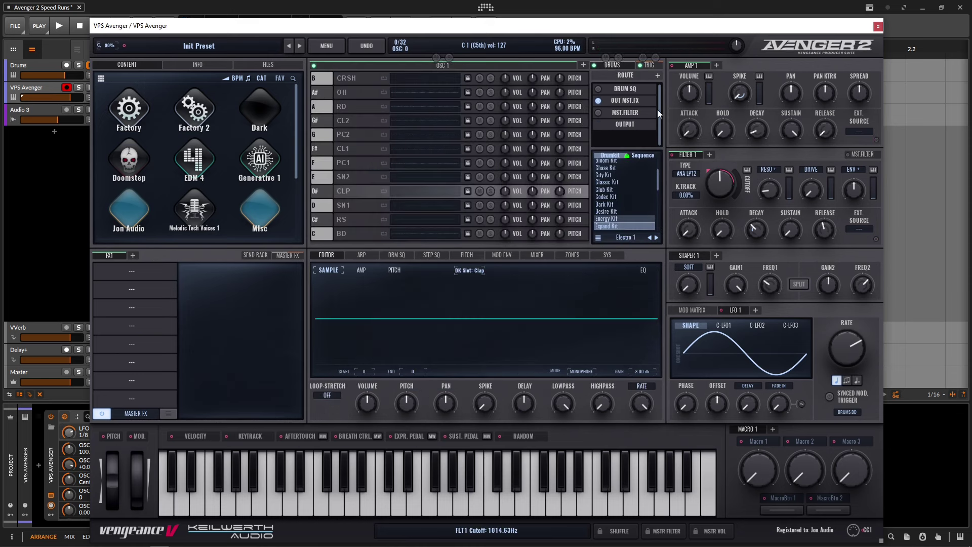
click(614, 225)
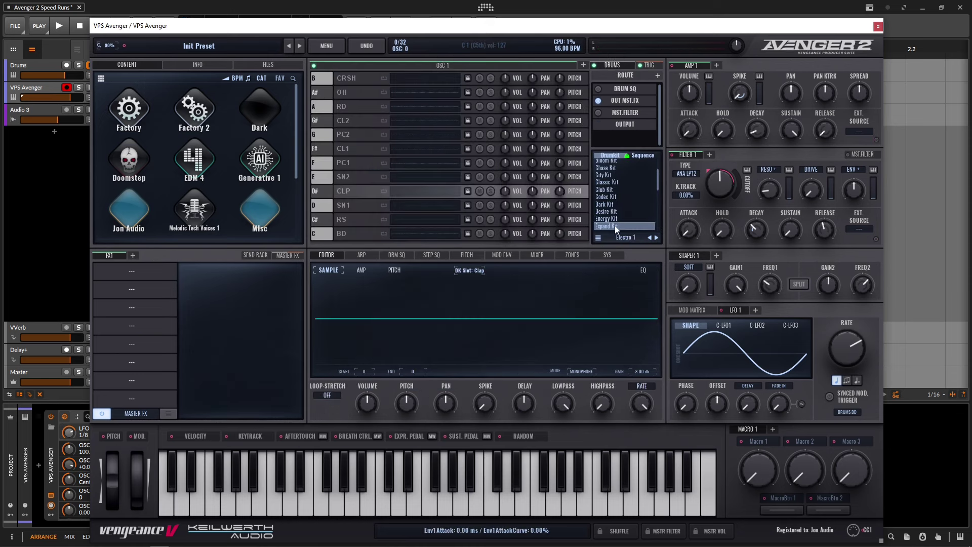
click(739, 351)
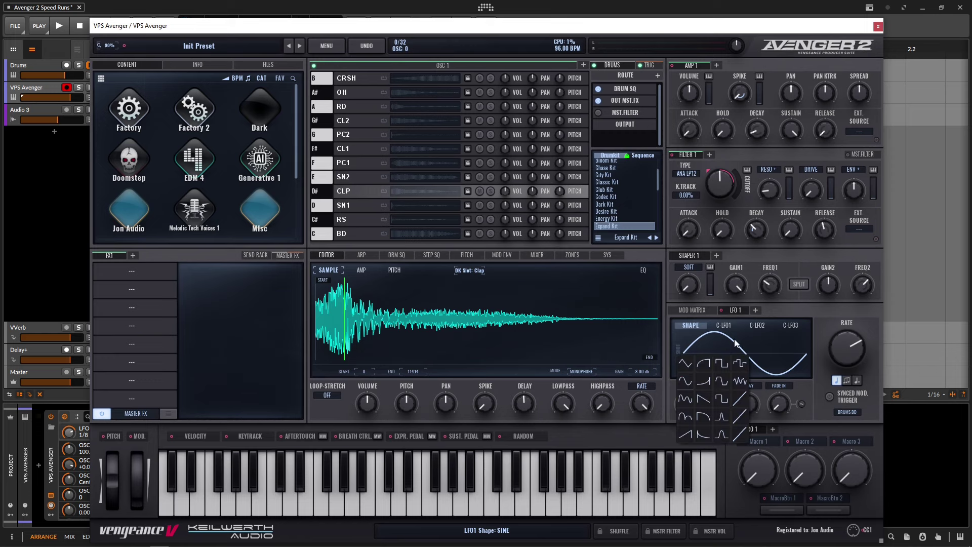
click(703, 401)
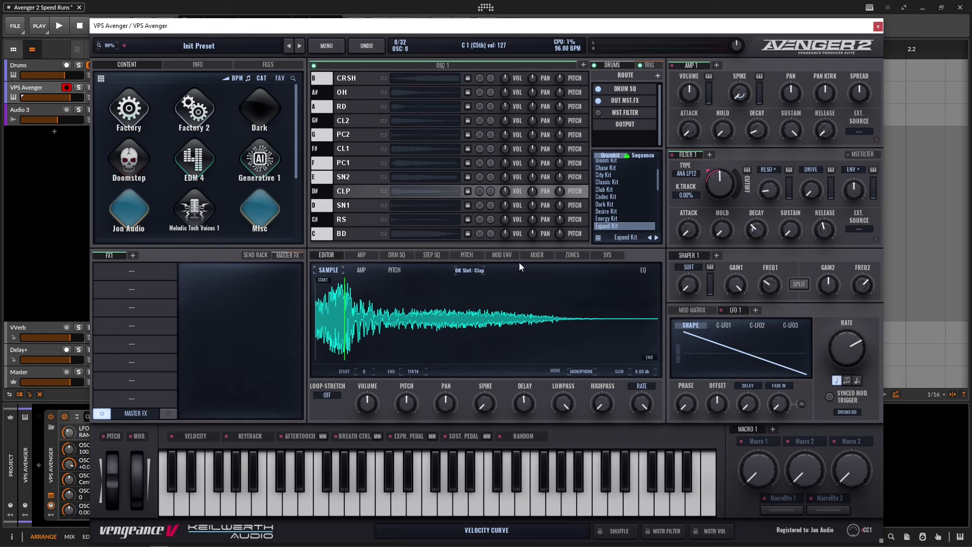
Add extra bass drum hits to the drum sequencer pattern and audition it with the bass.
click(396, 255)
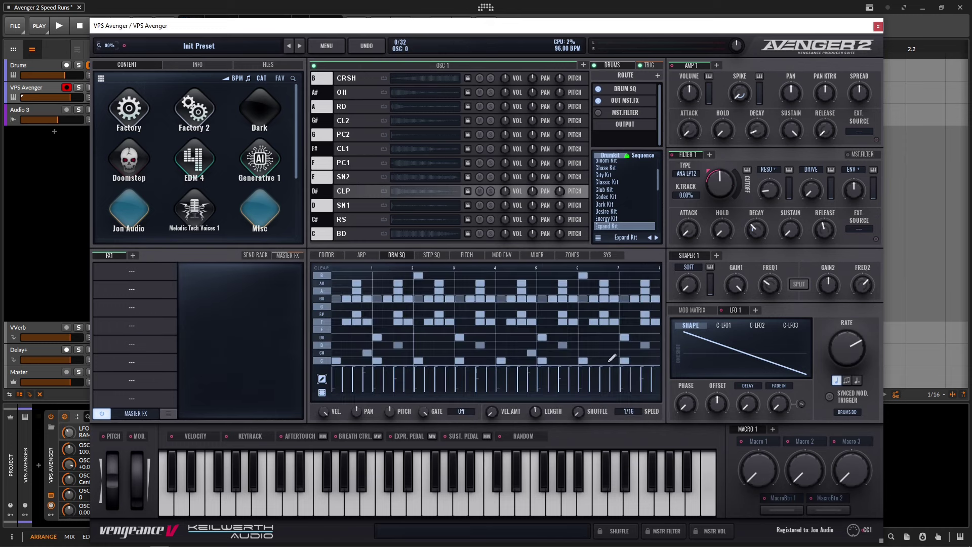
key(a)
click(480, 360)
key(a)
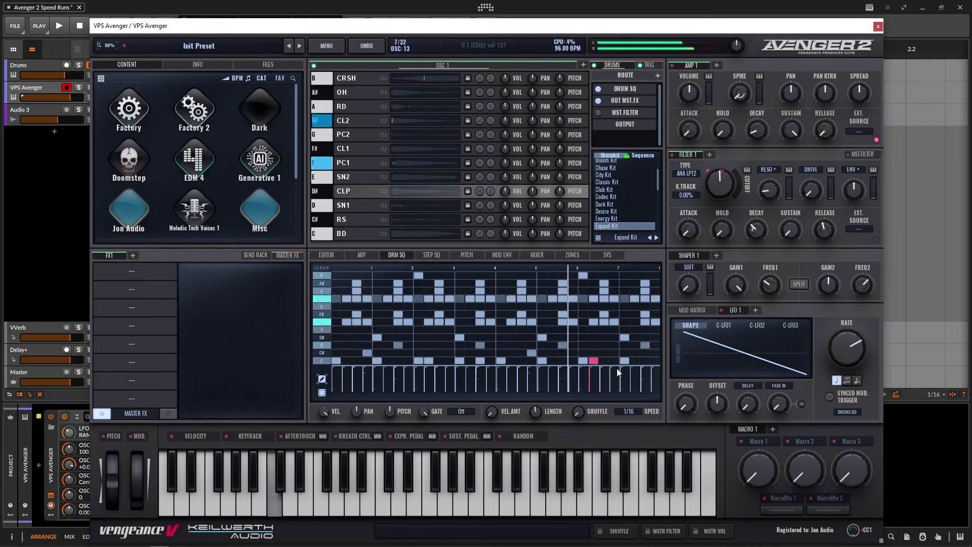
Switch Filter 1 to the VNTG LP12 type with its mod value at 100 and its resonance at about 39%, and audition it.
mouse_move(769, 190)
mouse_down()
mouse_move(770, 179)
mouse_move(772, 191)
mouse_up()
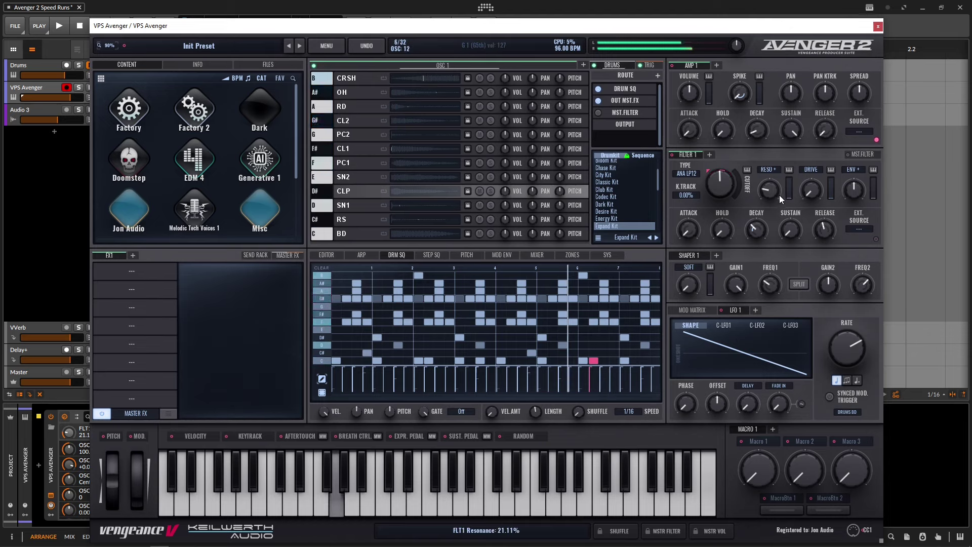
key(space)
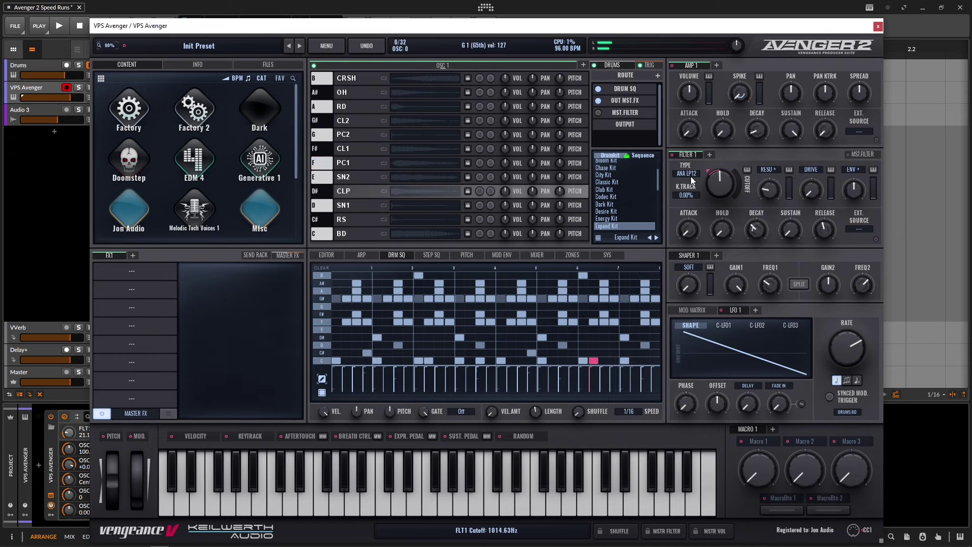
click(691, 176)
mouse_move(693, 183)
click(750, 245)
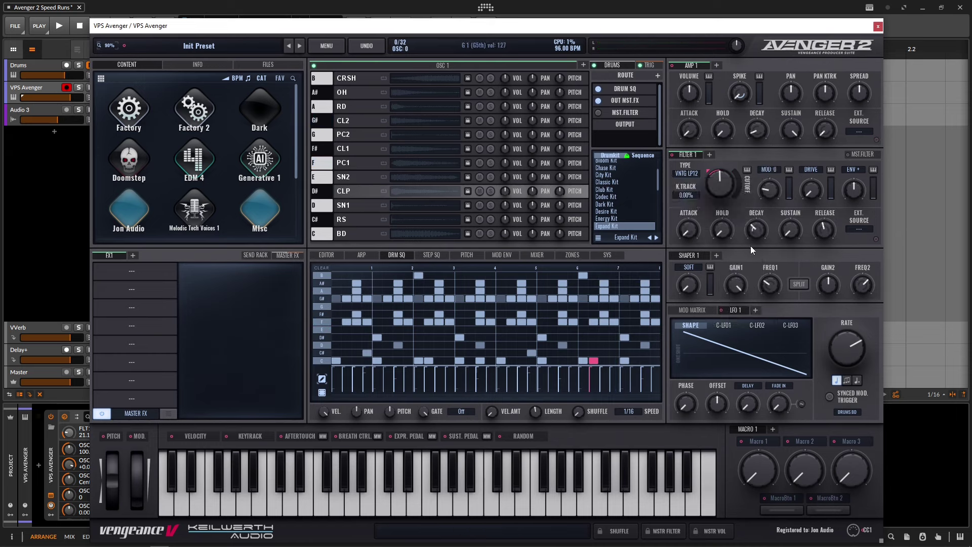
drag(776, 172, 764, 9)
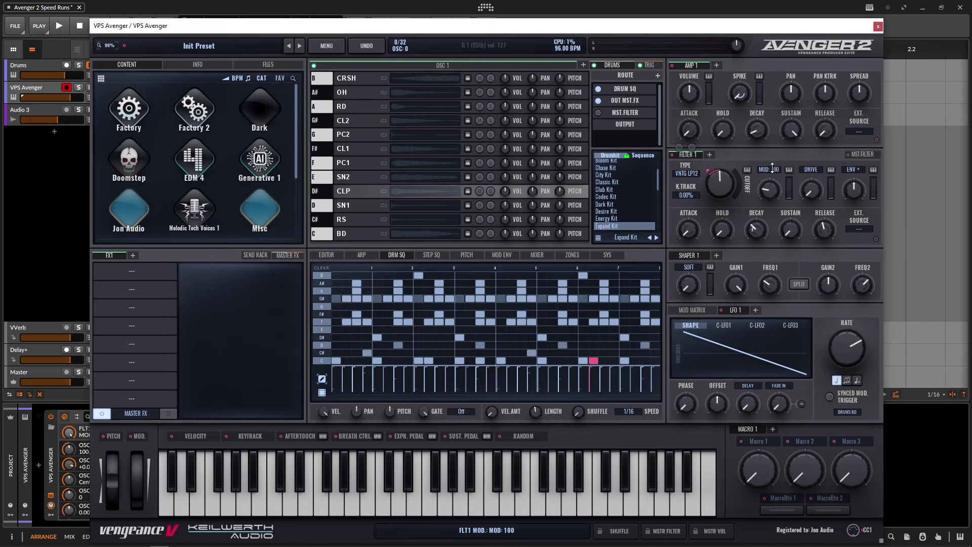
drag(771, 192, 773, 176)
key(space)
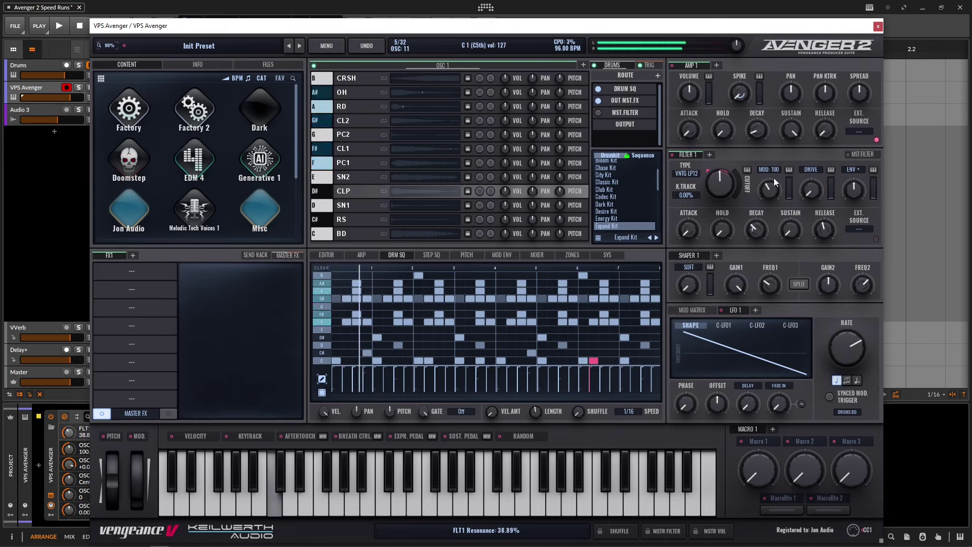
click(791, 221)
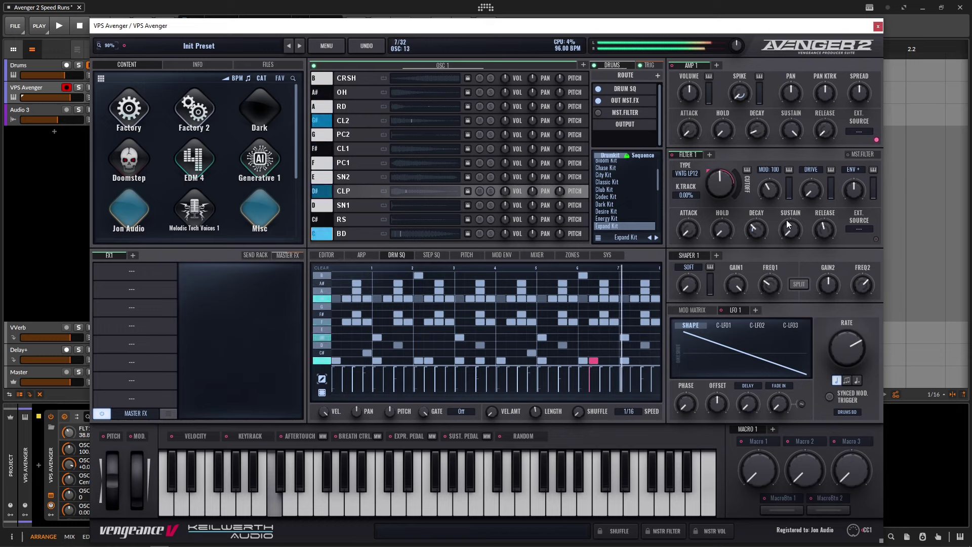
key(space)
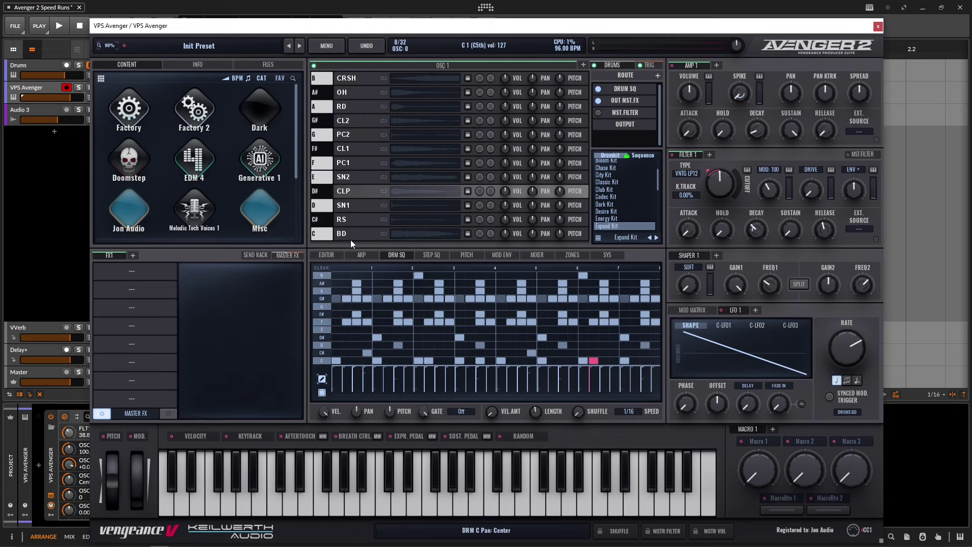
Try the Clap as LFO 1's trigger source and audition the result with the drum pattern.
click(353, 190)
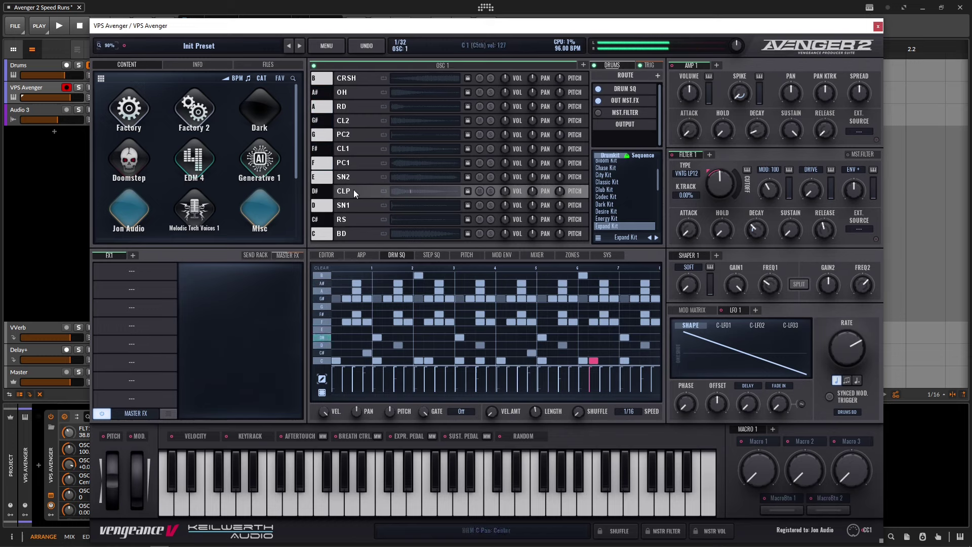
click(850, 413)
mouse_move(849, 499)
click(772, 505)
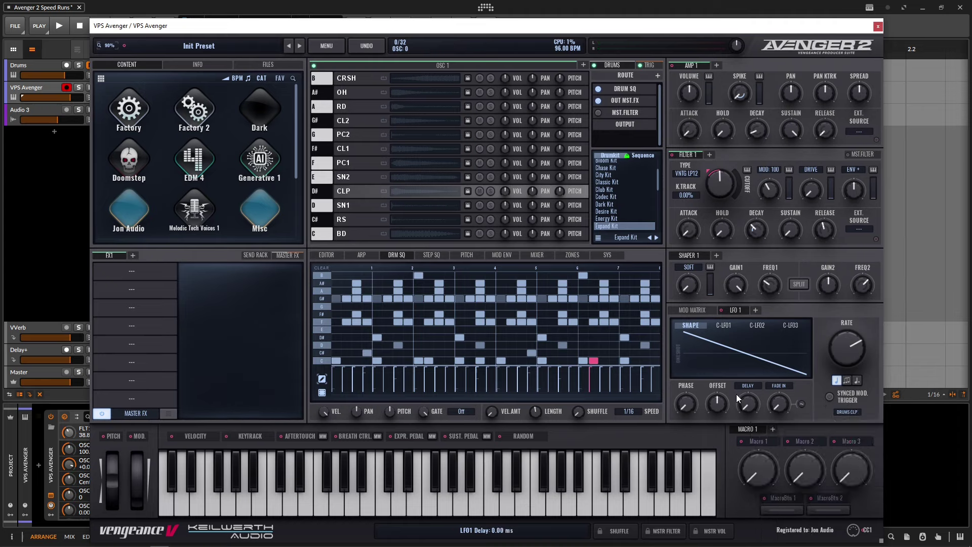
key(space)
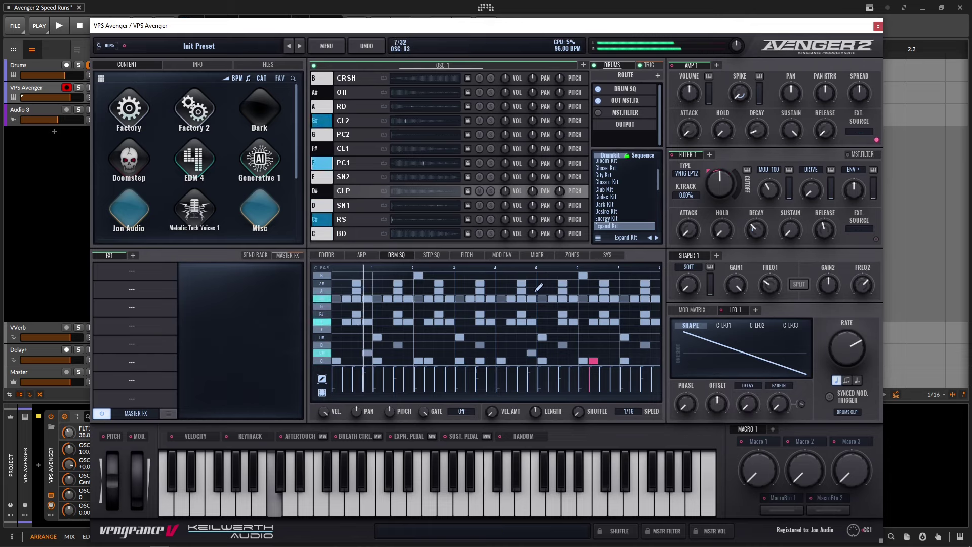
key(space)
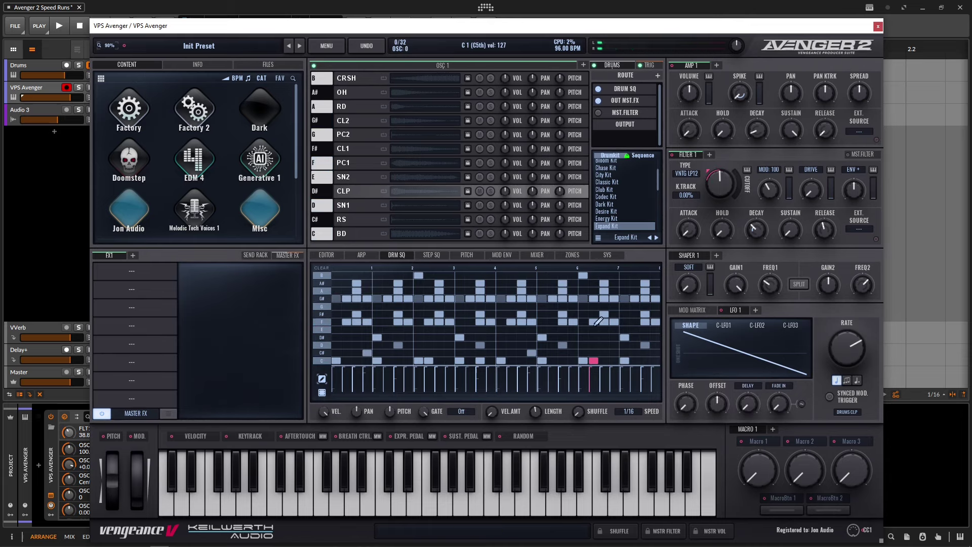
Return LFO 1's trigger to the Bassdrum and add bass drum hits in the first quarter of the drum sequence.
click(856, 419)
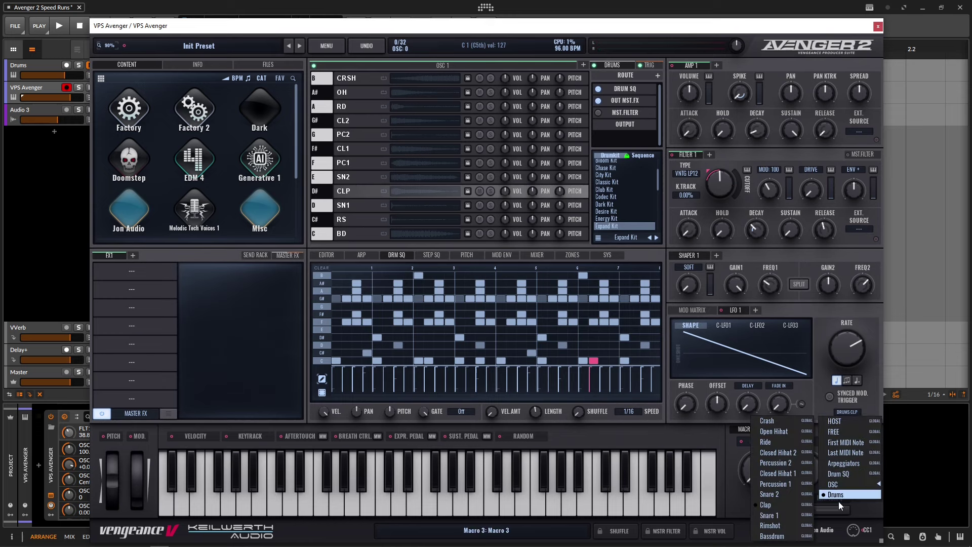
click(783, 536)
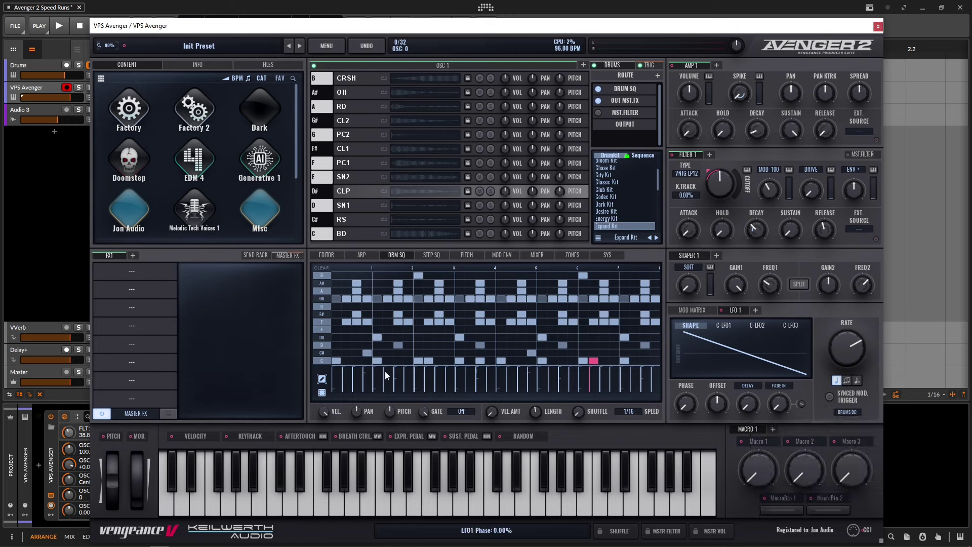
click(399, 361)
key(space)
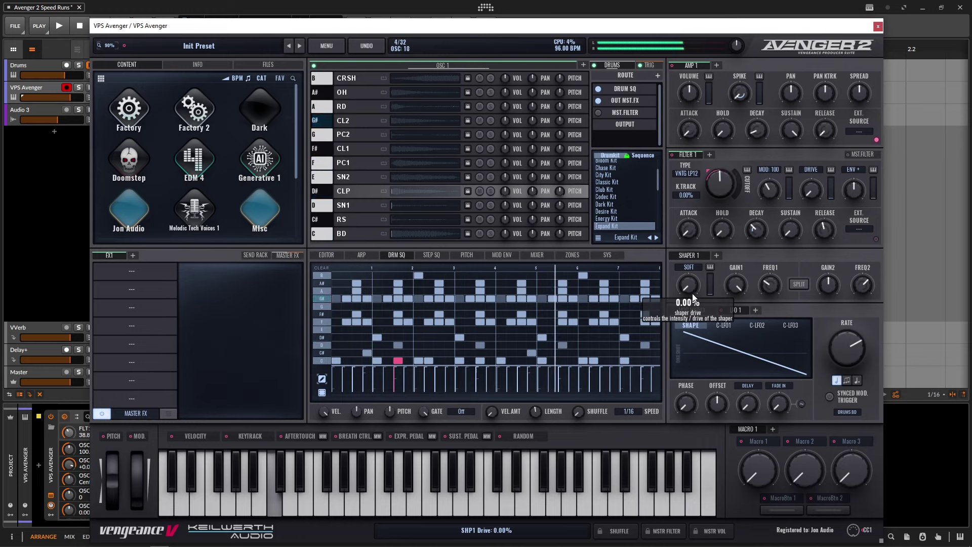
key(space)
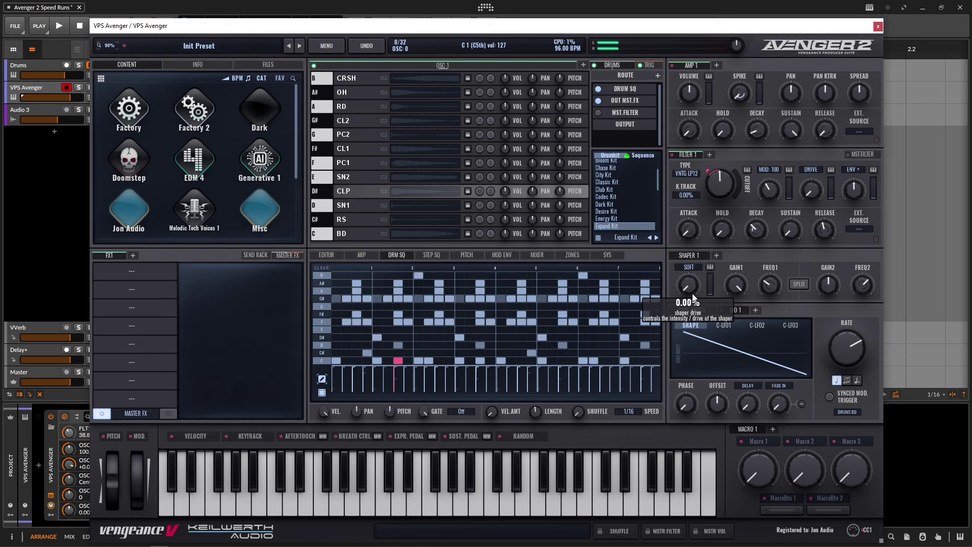
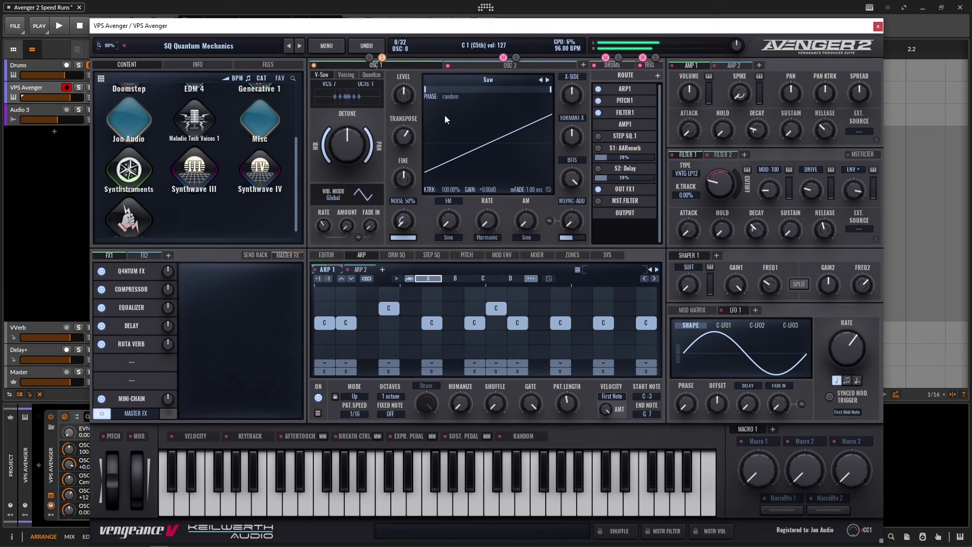
Initialize the patch to start a new sound from scratch.
click(334, 48)
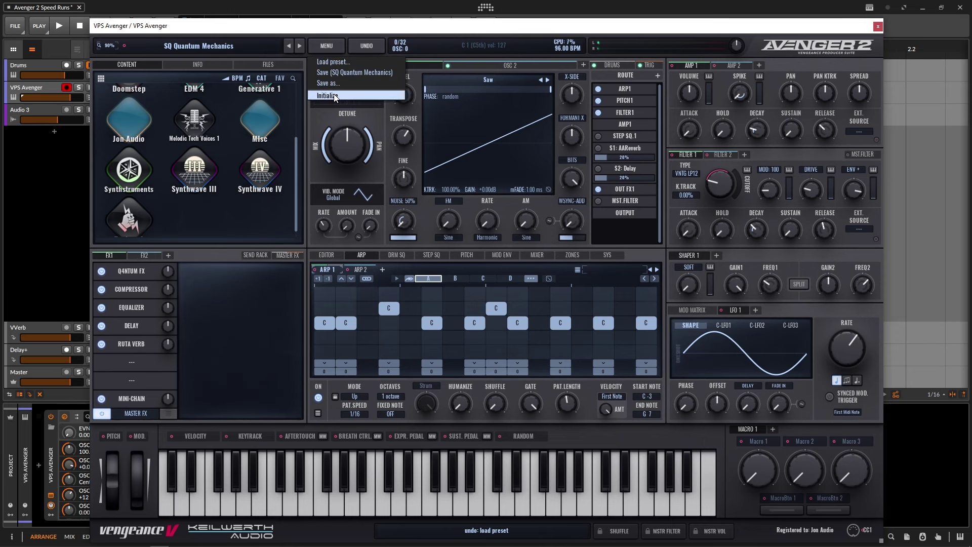
click(330, 96)
click(450, 316)
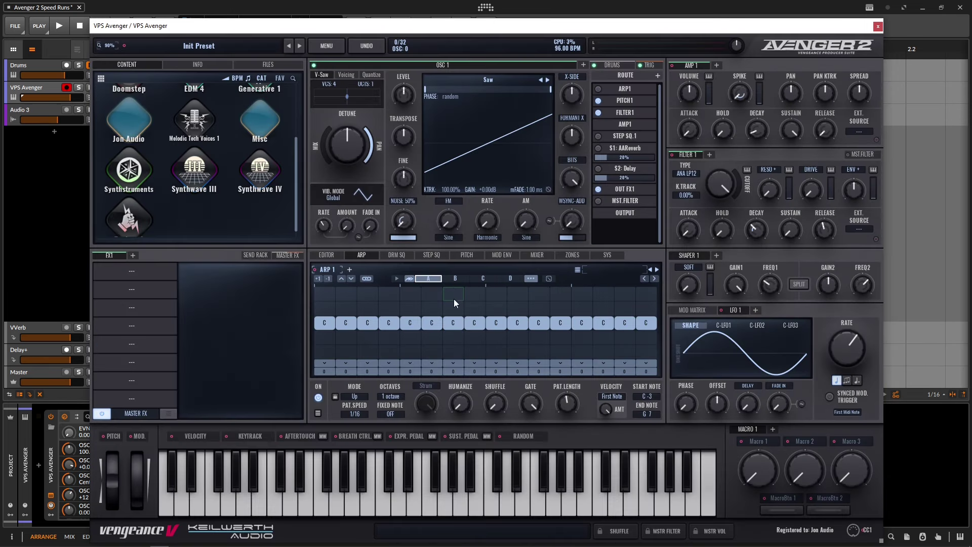
Set OSC 1's V-Saw to 7 voices and raise its detune.
drag(324, 159, 341, 32)
drag(355, 152, 354, 134)
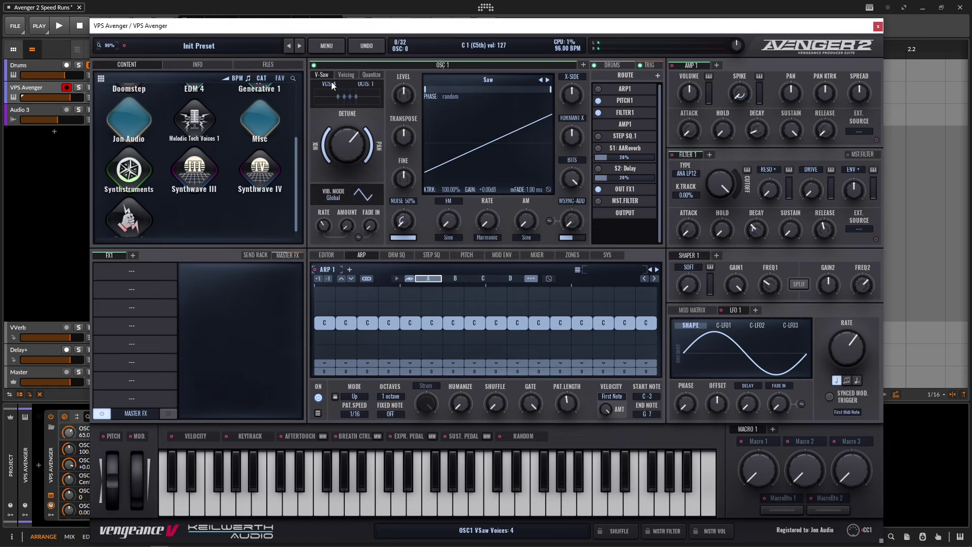
scroll(333, 83, up, 3)
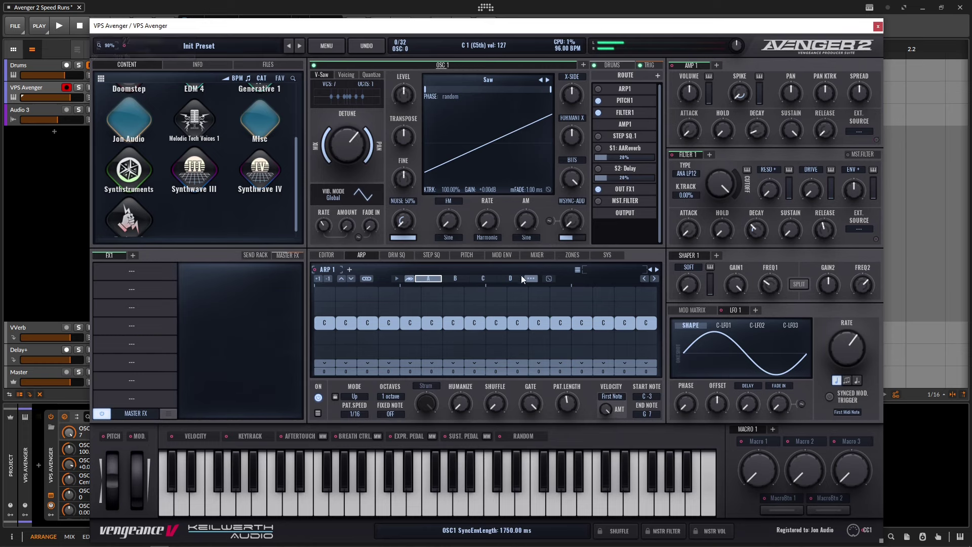
Route OSC 1 through ARP1, then lower AMP 1's sustain and shorten its decay for a pluck.
click(599, 88)
drag(792, 133, 798, 228)
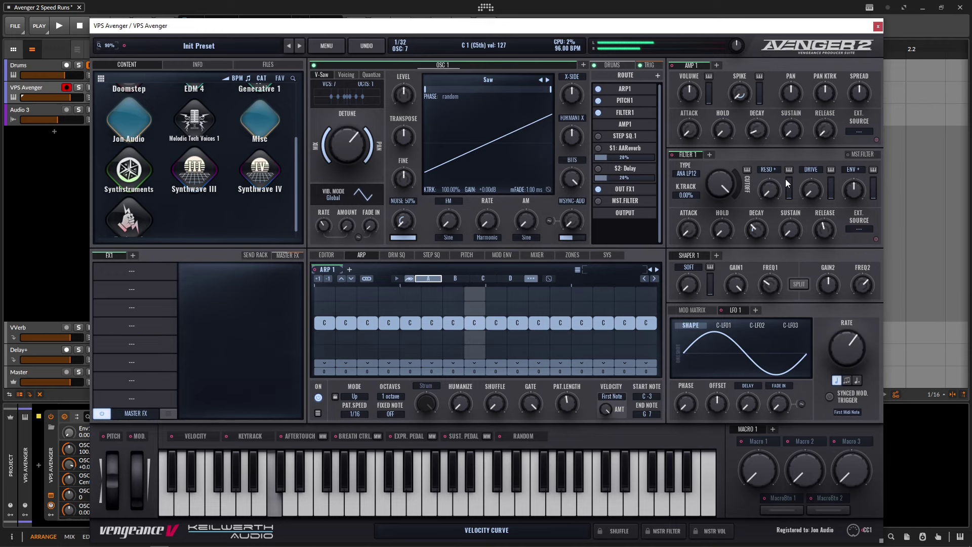
drag(758, 131, 758, 151)
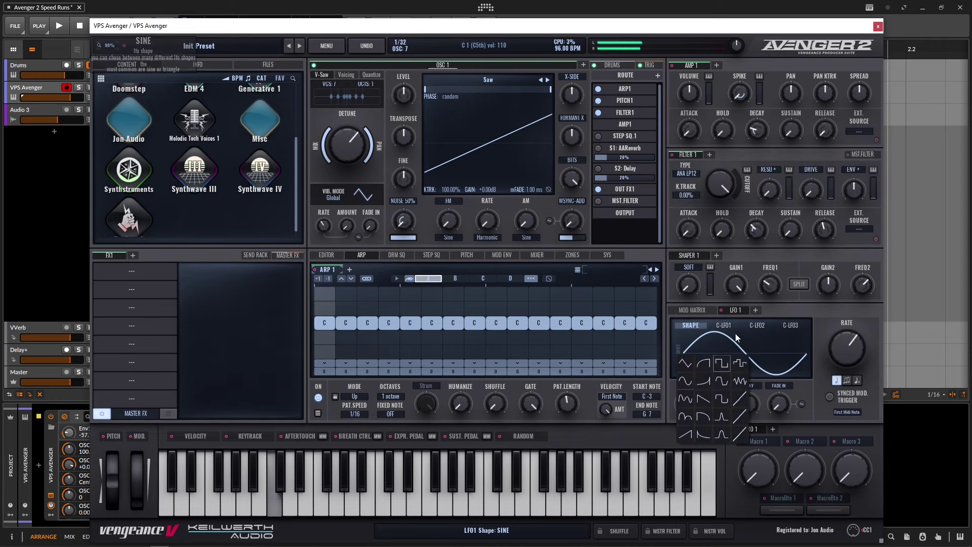
Lower Filter 1's cutoff, raise its envelope amount to about 41%, and adjust its resonance.
drag(721, 197, 722, 223)
drag(858, 196, 858, 181)
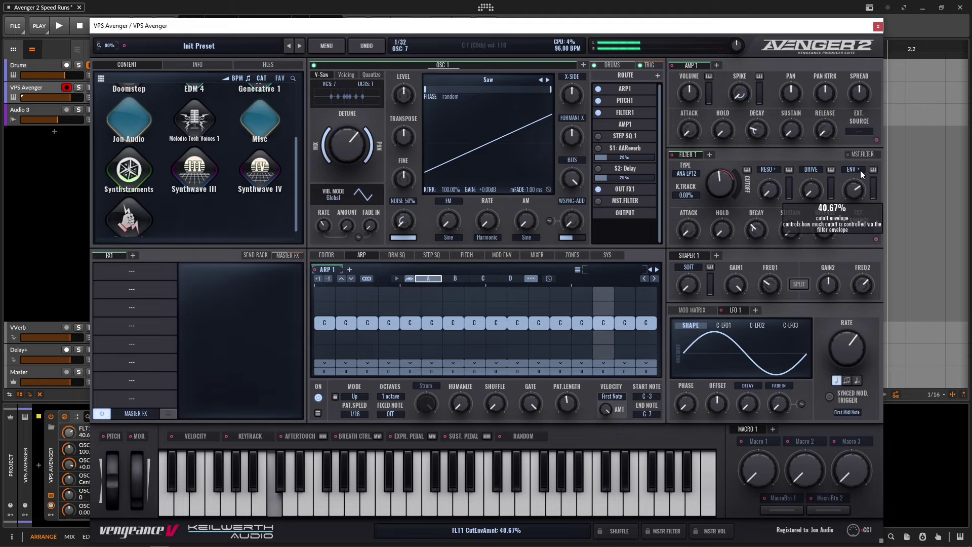
drag(767, 193, 723, 187)
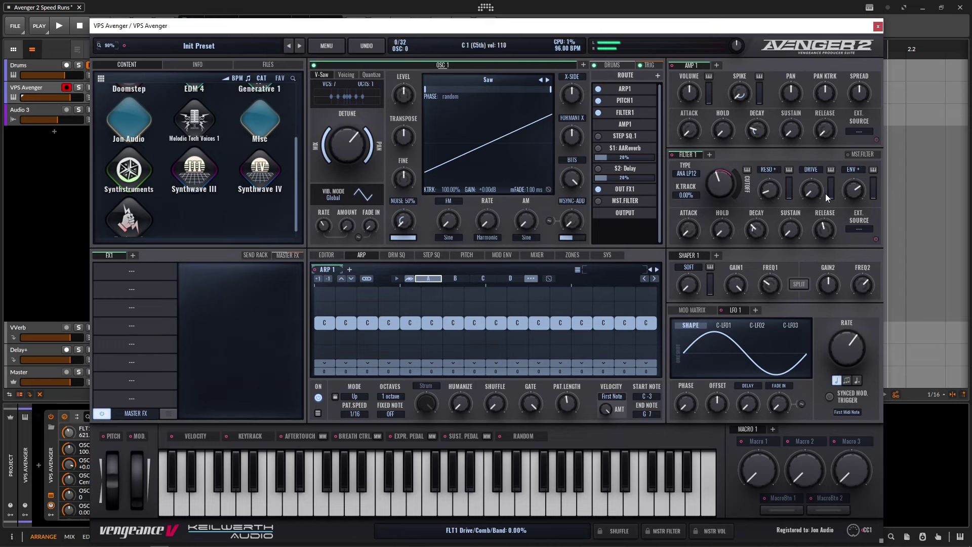
Clear the default ARP 1 steps and place notes on steps 2, 4, 6 and 7 plus a two-step note starting on step 9.
drag(327, 326, 650, 330)
mouse_move(582, 331)
mouse_down()
mouse_move(466, 339)
mouse_move(710, 336)
mouse_move(406, 329)
mouse_up()
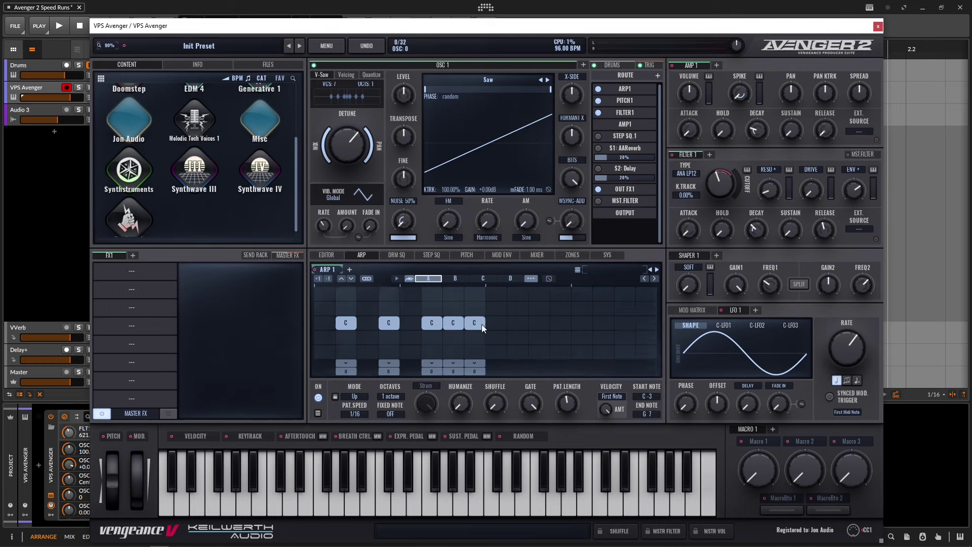
click(484, 328)
click(497, 326)
drag(516, 326, 519, 326)
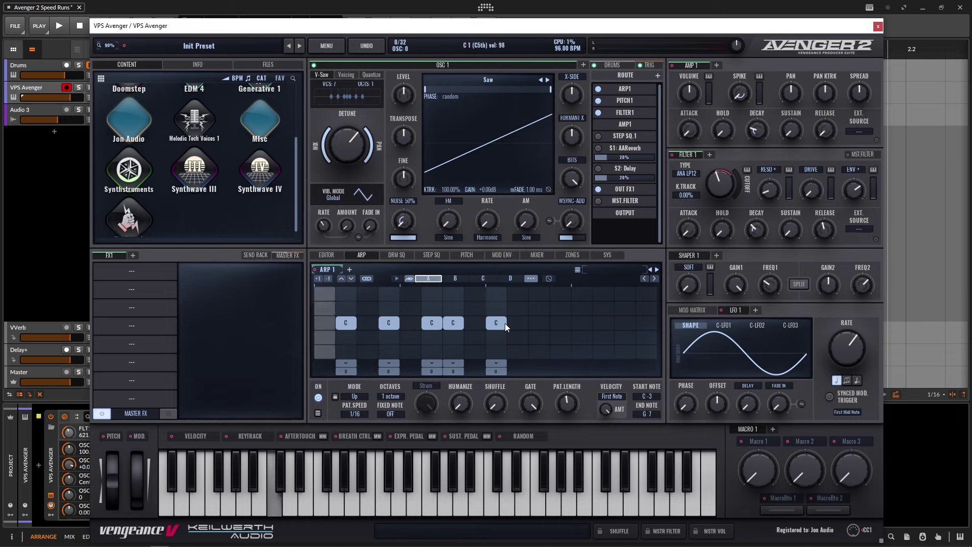
Complete the ARP 1 pattern with notes on steps 12, 14 and 15.
click(582, 324)
click(624, 324)
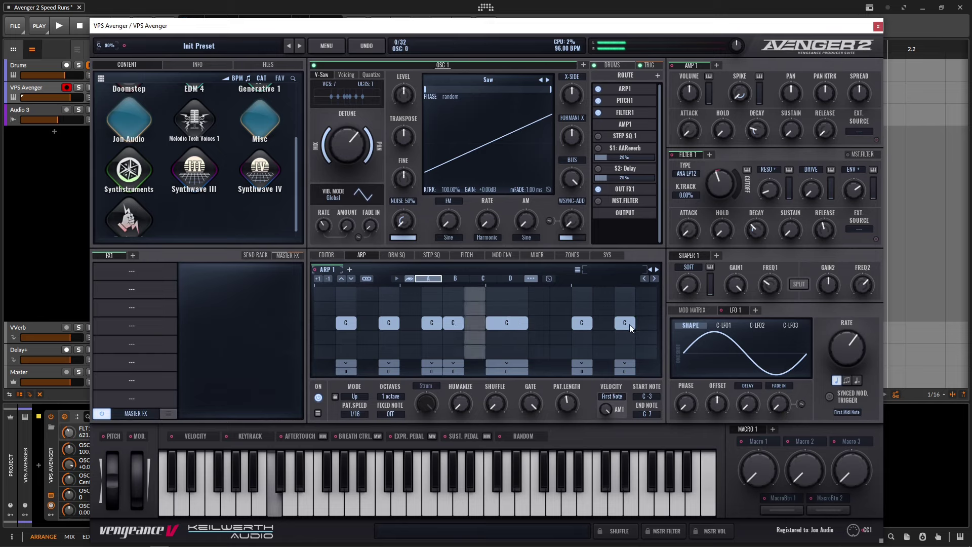
drag(585, 324, 565, 325)
click(603, 323)
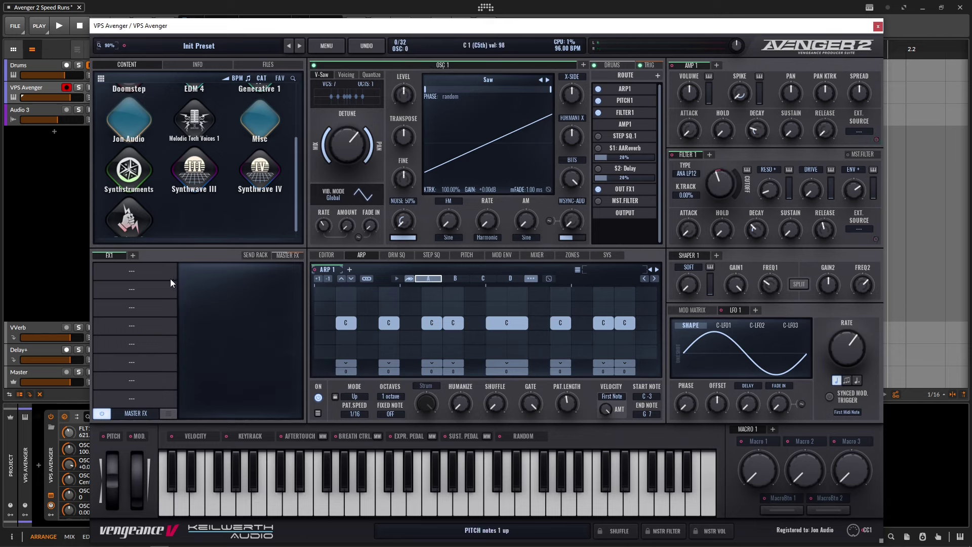
Add an Equalizer and a Compressor to FX1, lowering the compressor's threshold and setting its output gain to +2.35.
click(122, 273)
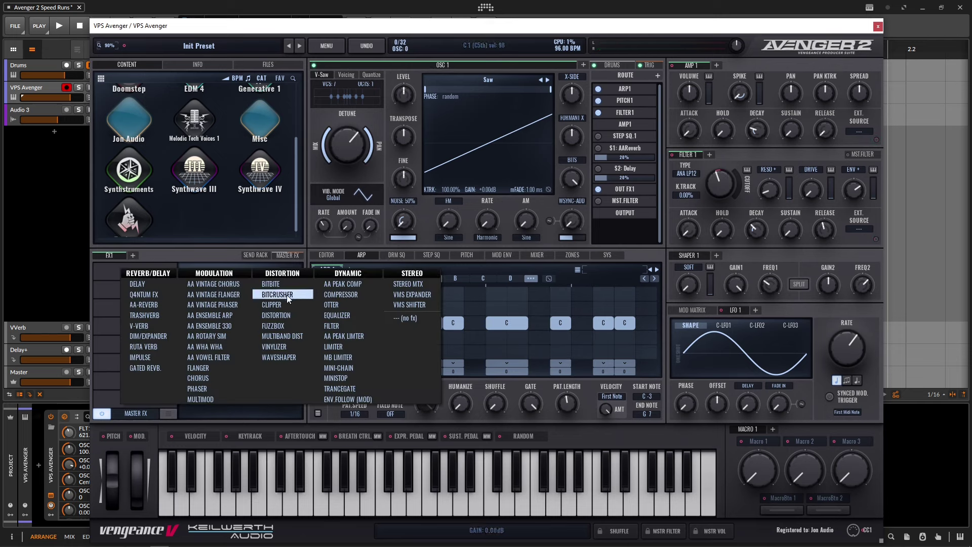
click(337, 315)
click(136, 294)
click(336, 310)
drag(290, 289, 254, 290)
drag(194, 406, 193, 398)
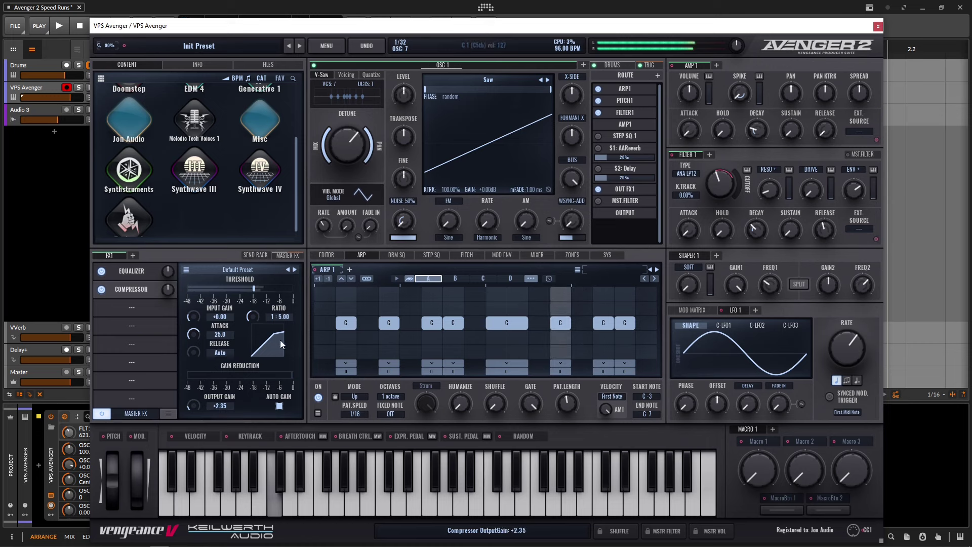
Add Q4NTUM FX to the third FX1 slot and set Delay Layer 1's FX slot 1 to PAN.
click(137, 308)
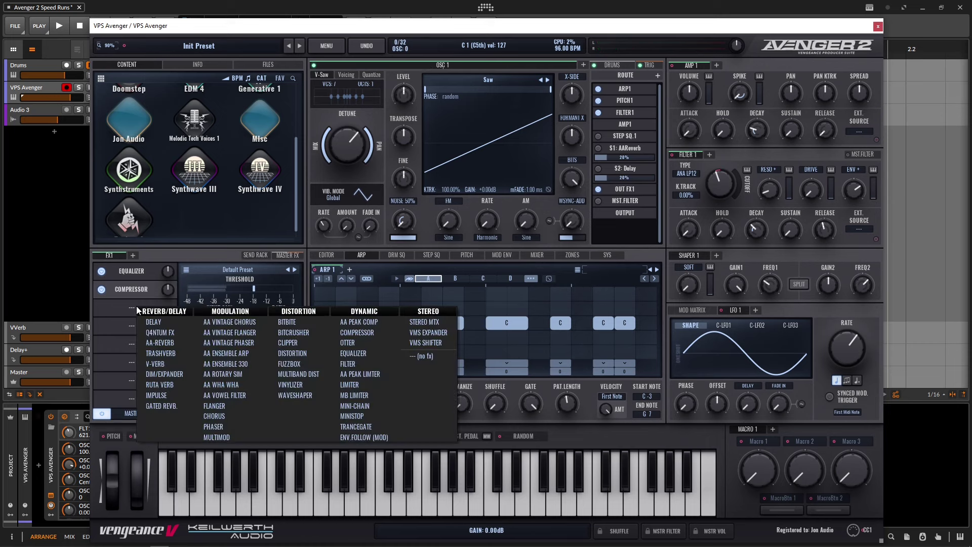
click(161, 332)
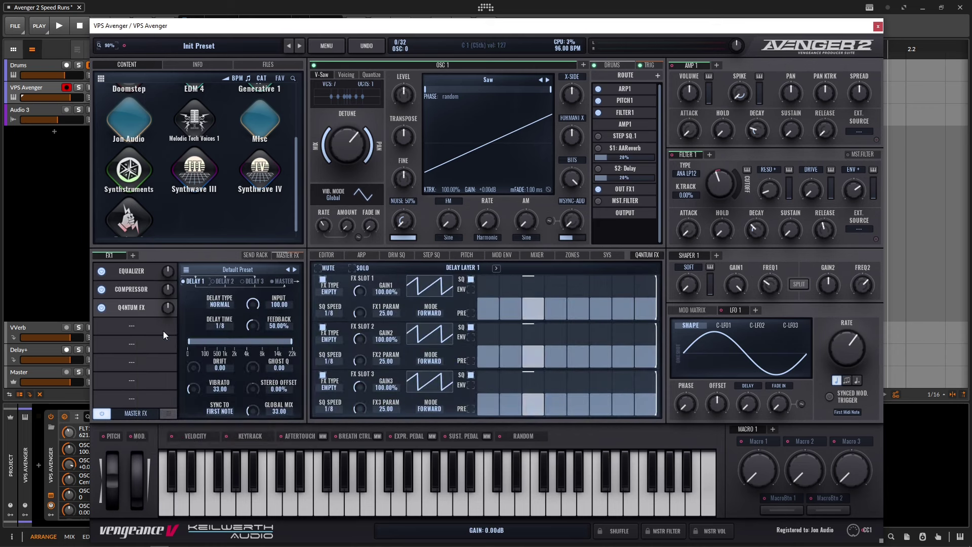
click(331, 289)
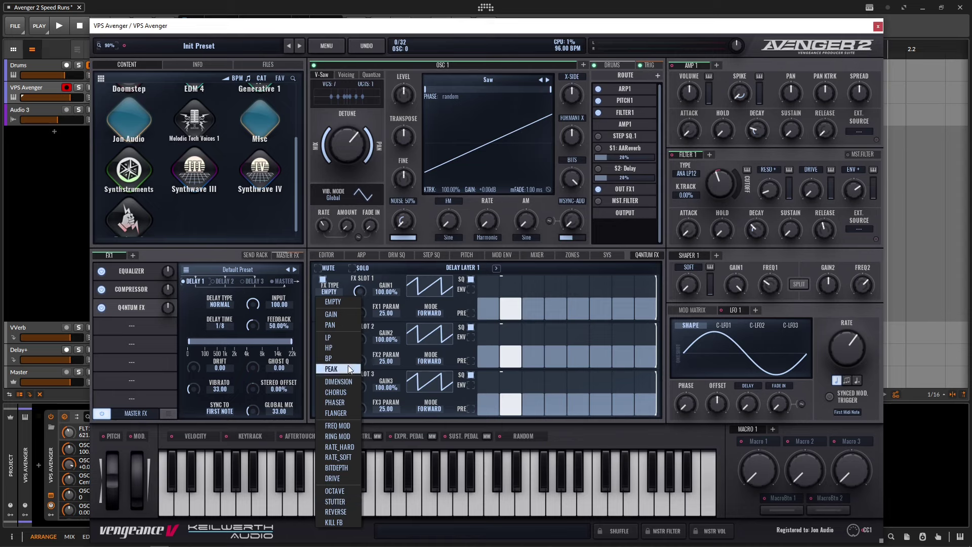
click(341, 323)
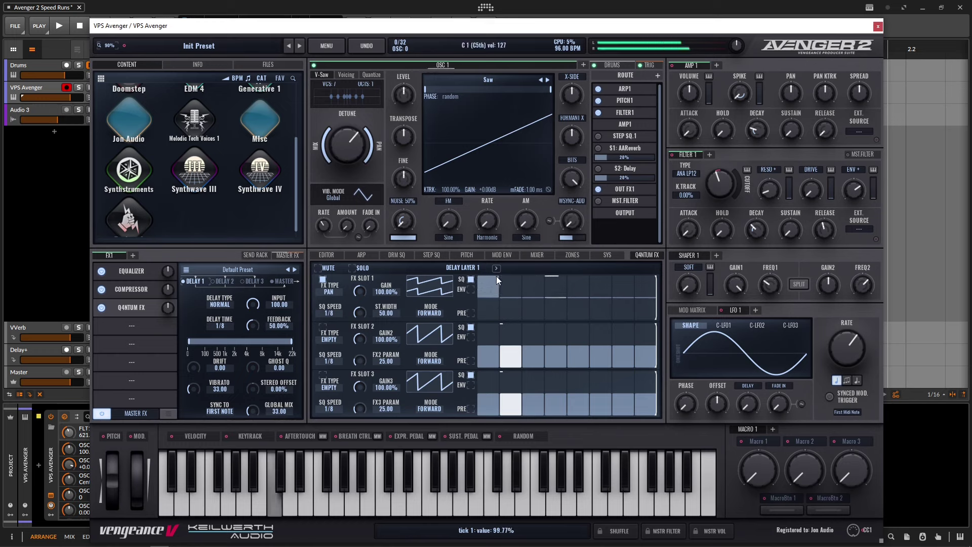
Shape the pan sequence with steps 1 and 6 up and steps 3 and 8 down, playing in RANDOM mode.
drag(537, 314, 538, 316)
drag(592, 294, 599, 276)
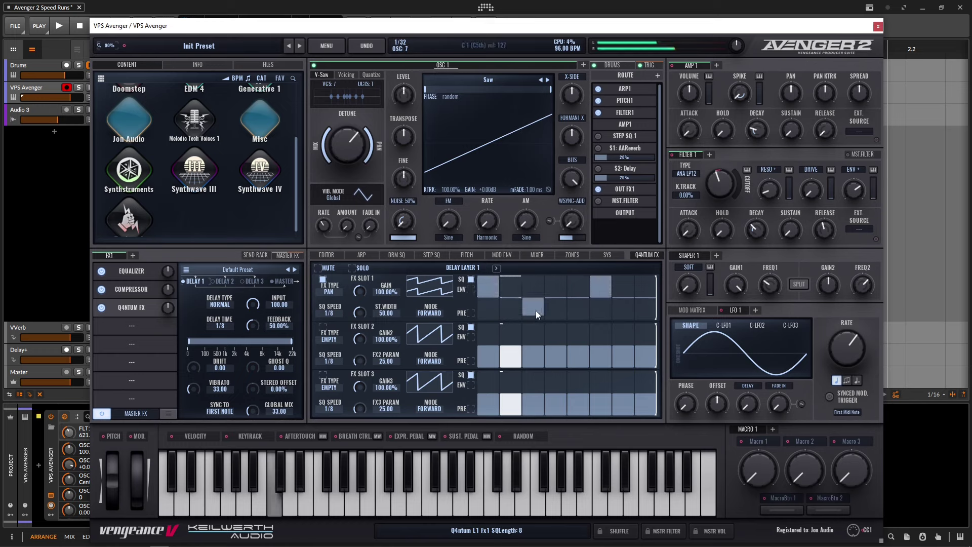
click(639, 303)
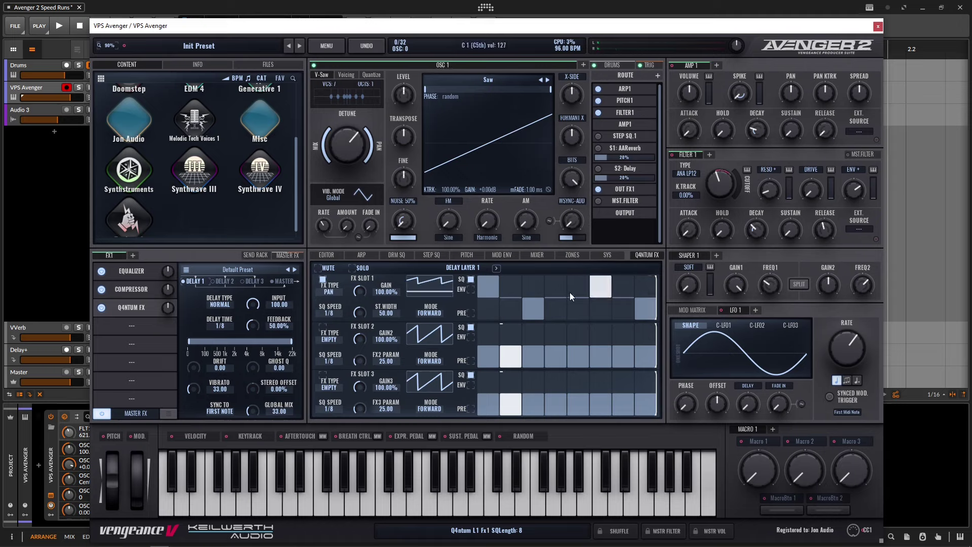
click(433, 313)
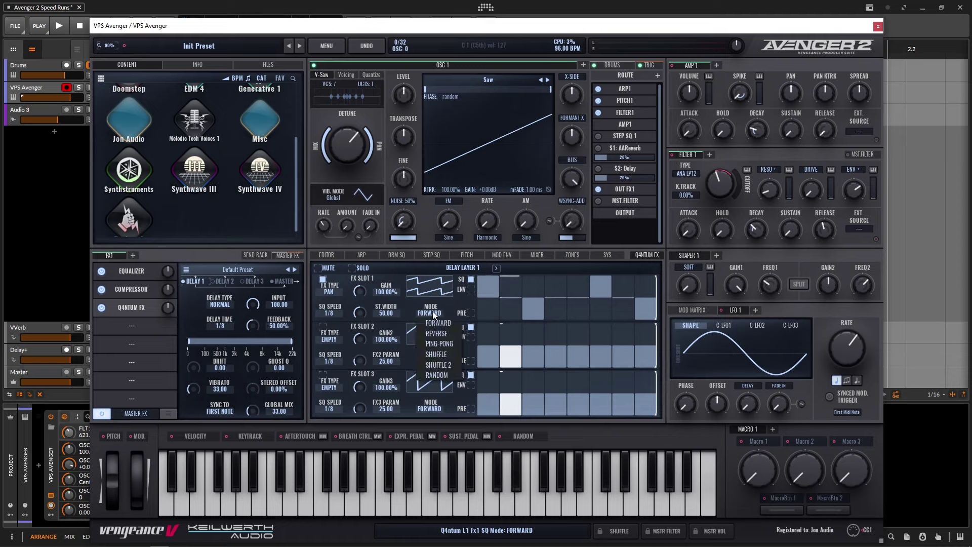
click(438, 374)
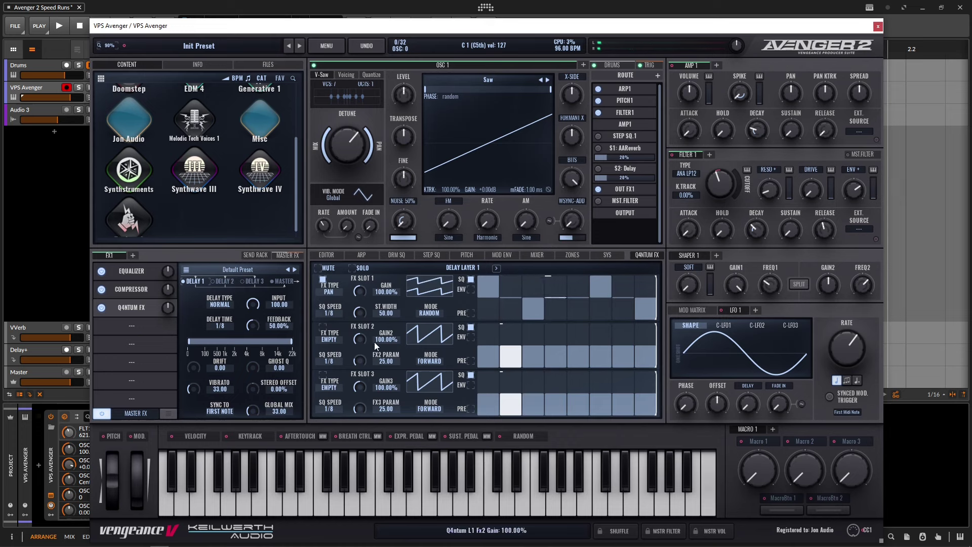
Set FX slot 2 to PHASER, clear its sequence, and draw values on steps 3, 5 and 8.
click(328, 338)
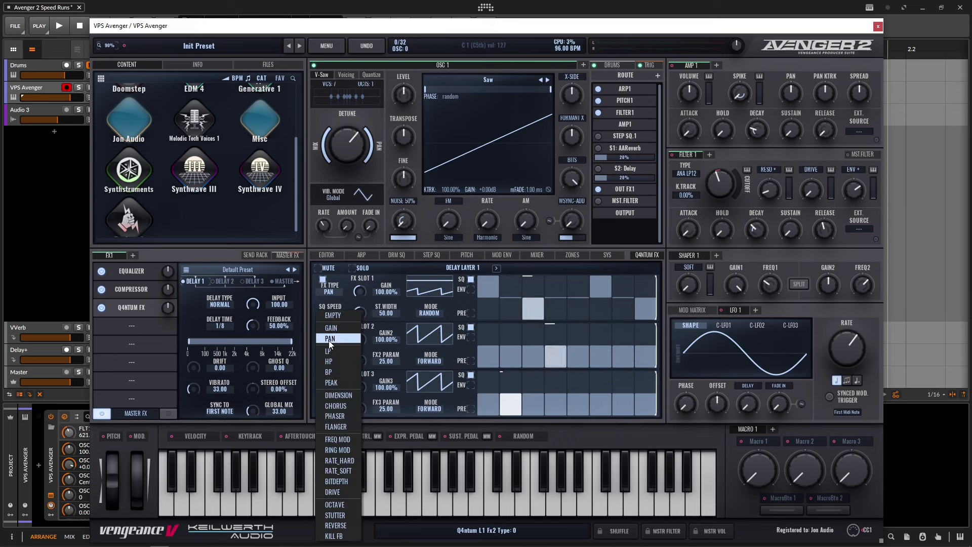
click(338, 413)
drag(503, 382, 649, 380)
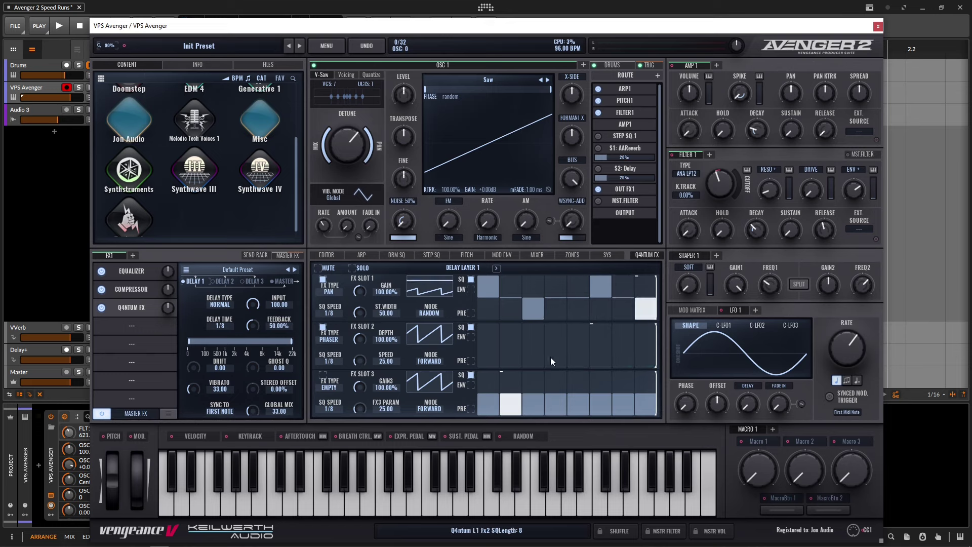
click(576, 351)
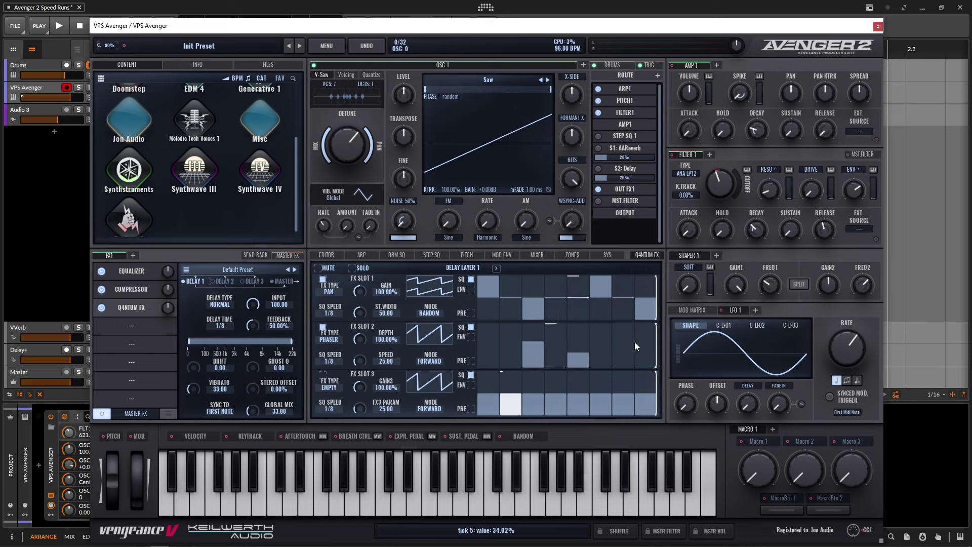
click(645, 327)
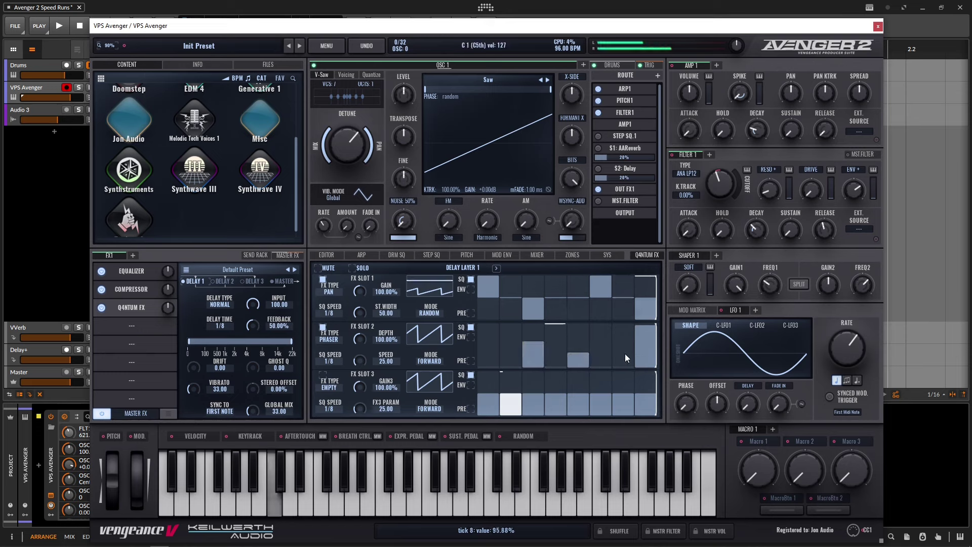
click(532, 349)
click(645, 329)
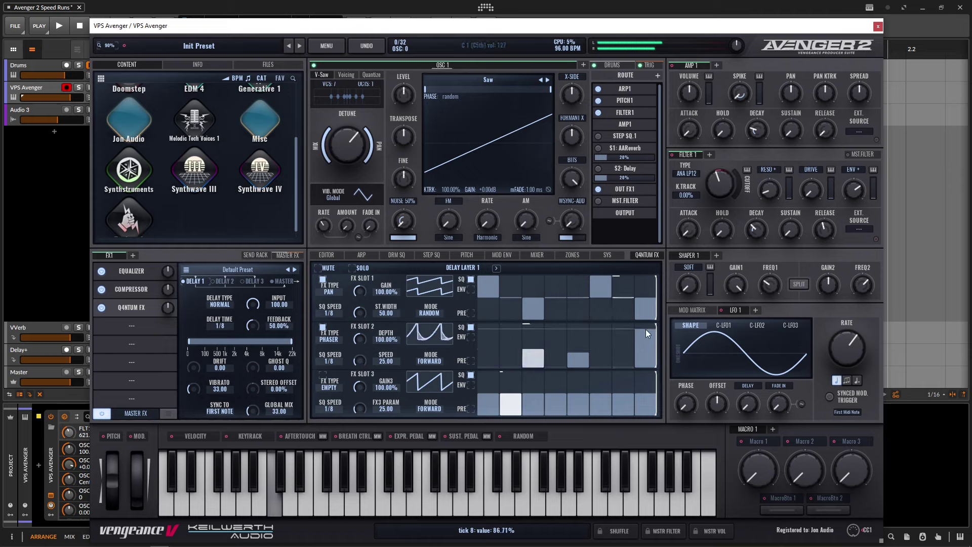
Set the phaser sequence to RANDOM mode at 1/16 speed and audition it at different depths, ending at 100%.
click(439, 358)
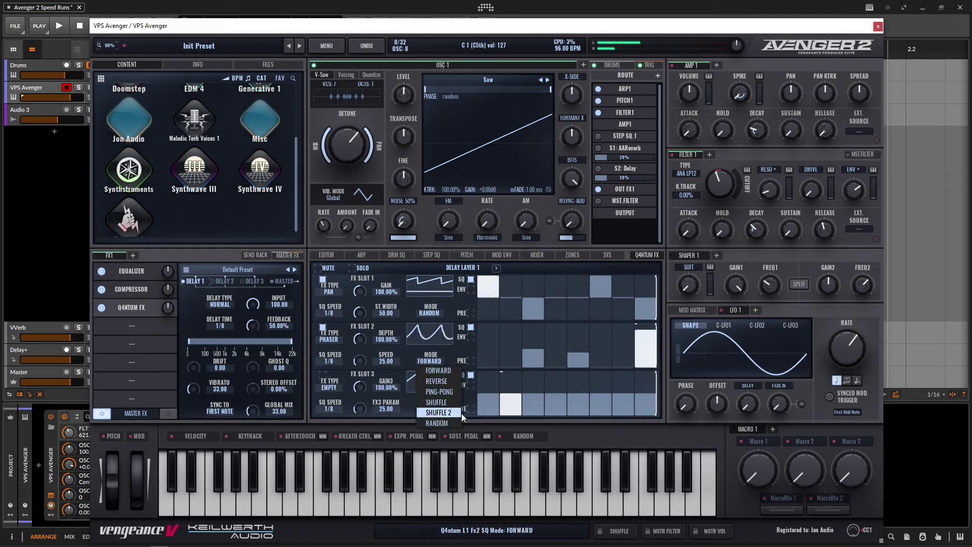
click(442, 421)
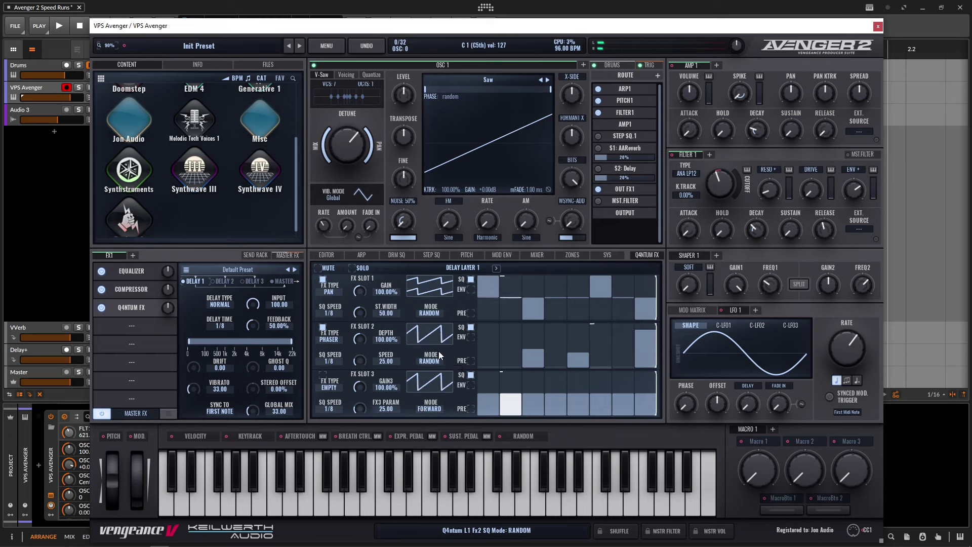
click(330, 361)
click(342, 369)
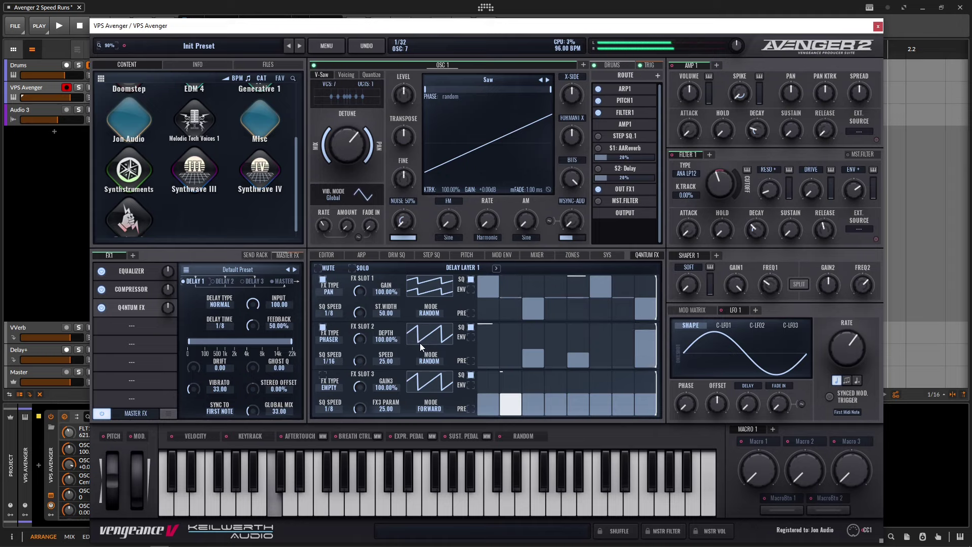
drag(360, 337, 360, 344)
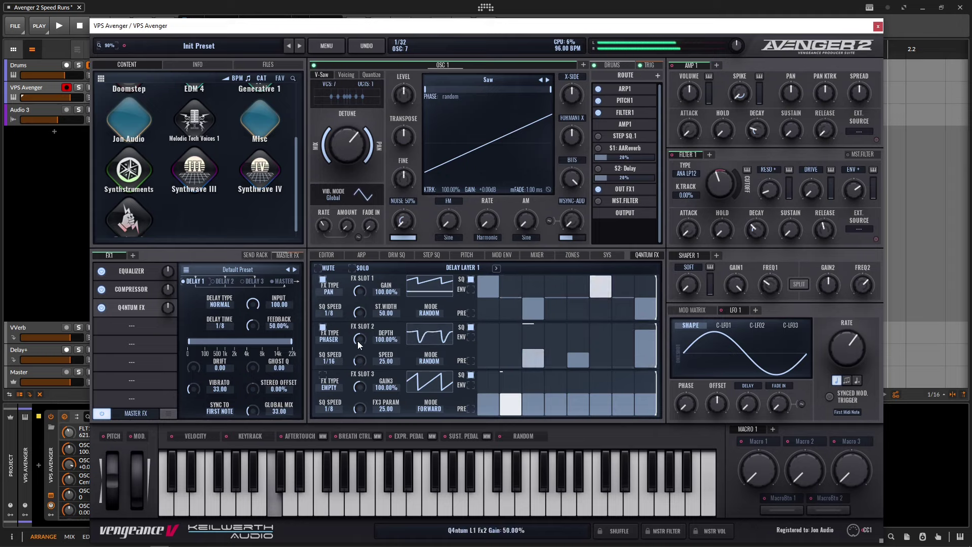
scroll(362, 319, up, 3)
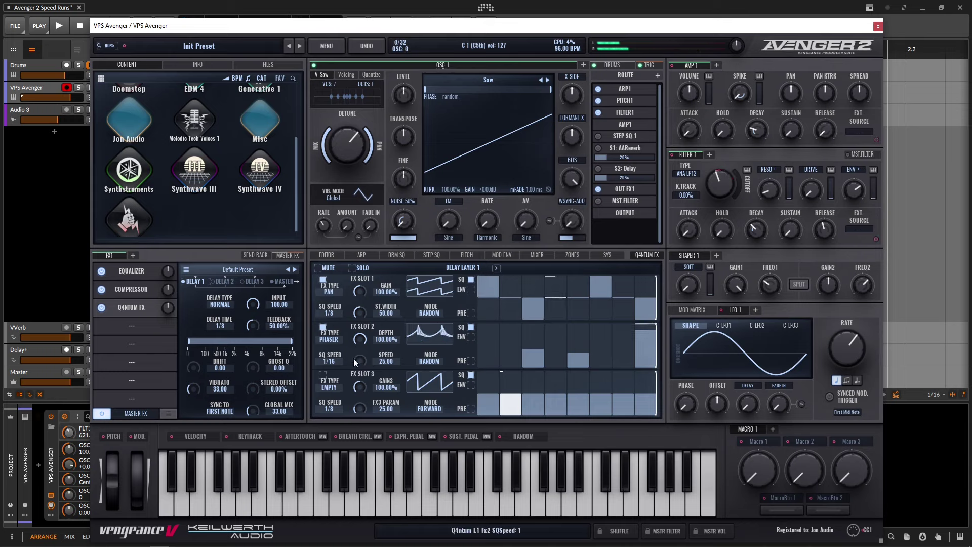
Set FX slot 3 to DRIVE, clear its sequence, and draw values on steps 2, 4 and 6.
click(332, 386)
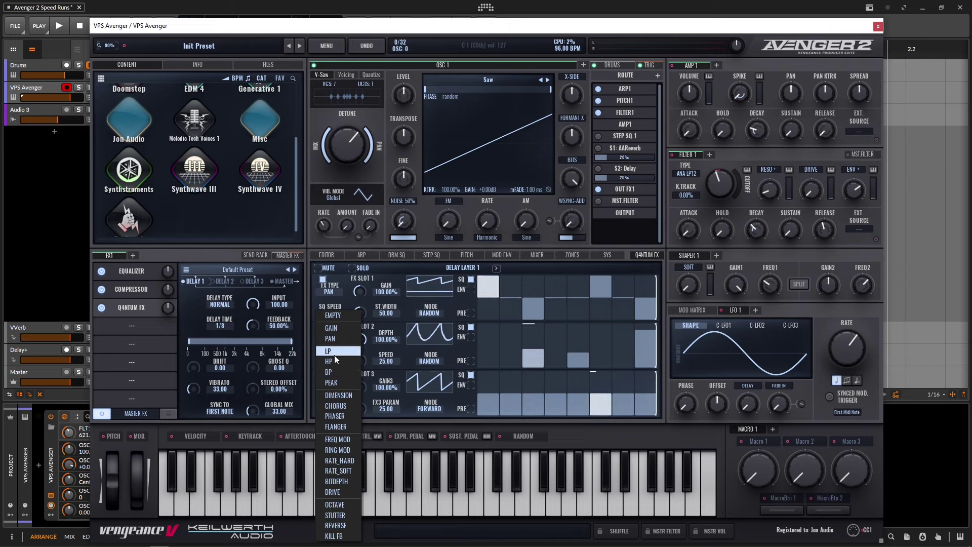
click(332, 492)
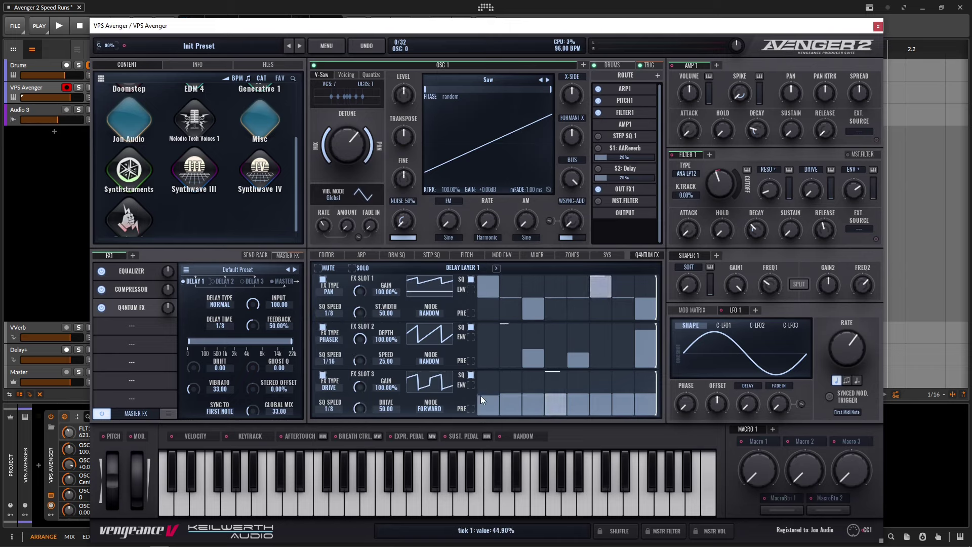
mouse_move(481, 396)
mouse_down()
mouse_move(491, 444)
mouse_move(730, 430)
mouse_up()
mouse_move(514, 401)
mouse_down()
mouse_move(510, 384)
mouse_move(557, 394)
mouse_up()
click(603, 380)
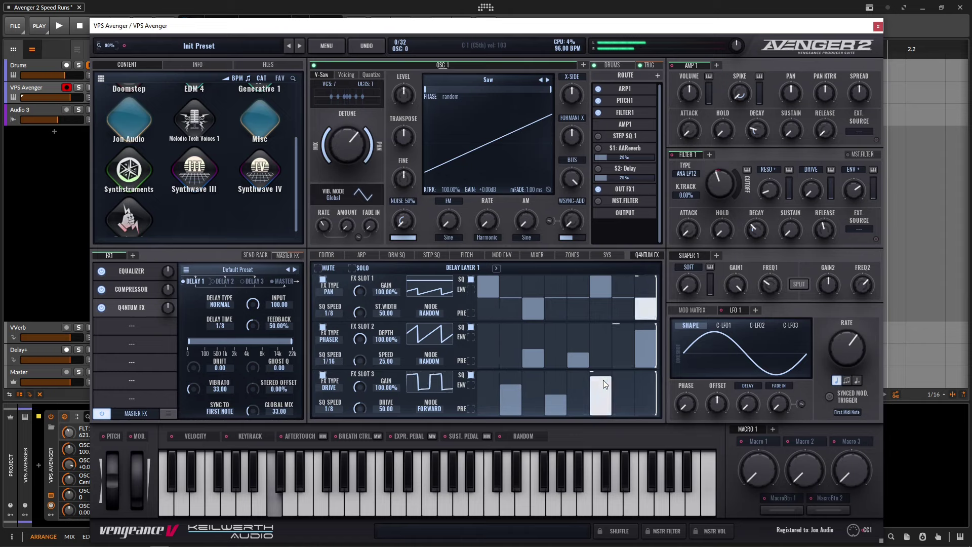
Set the DRIVE sequence to RANDOM mode and raise the input of delay 2 to 100.
click(442, 408)
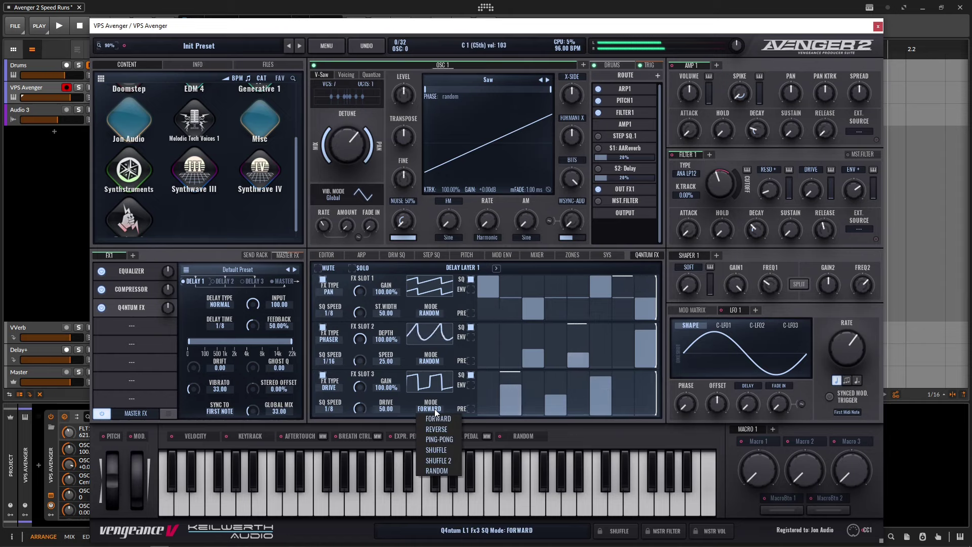
click(442, 469)
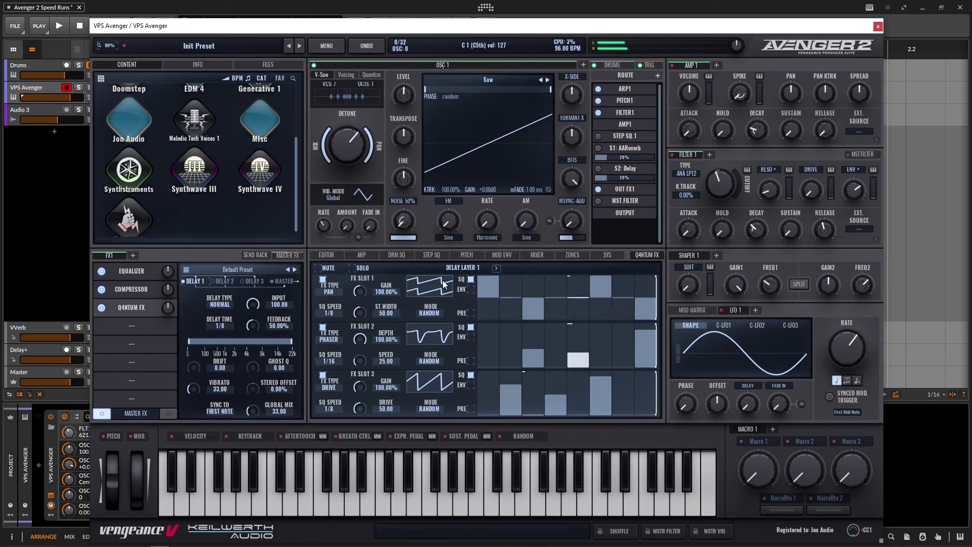
click(223, 281)
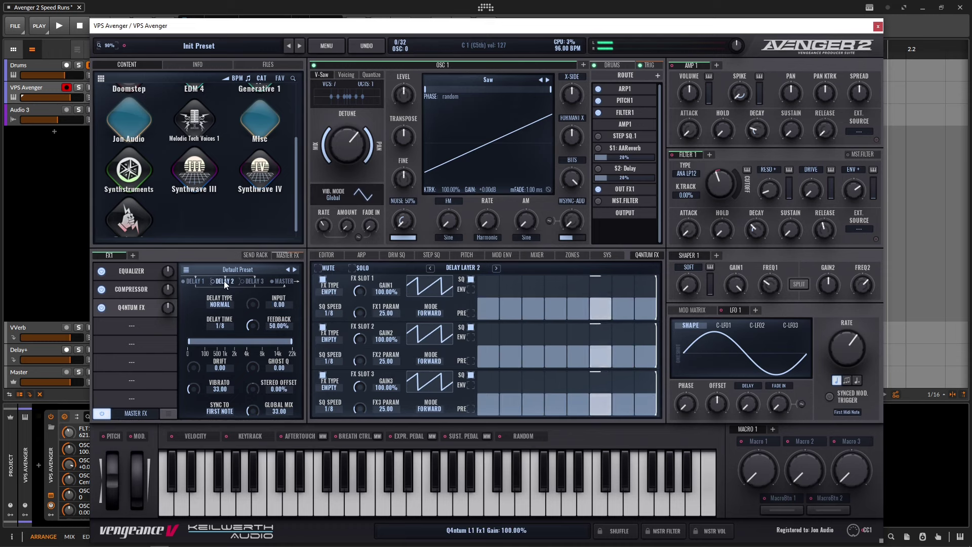
drag(256, 306, 256, 188)
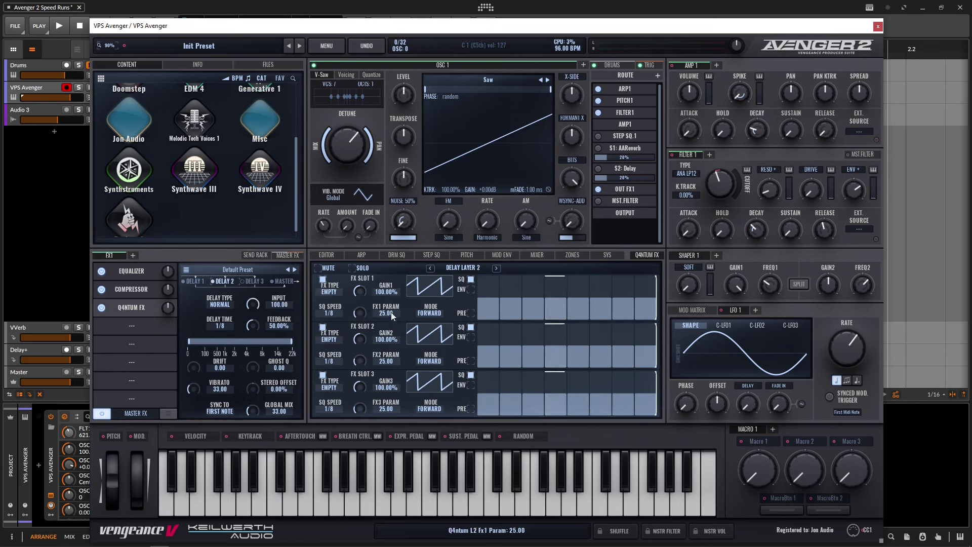
Disable FX slots 2 and 3 of delay 2 and set its FX slot 1 to STUTTER.
click(324, 376)
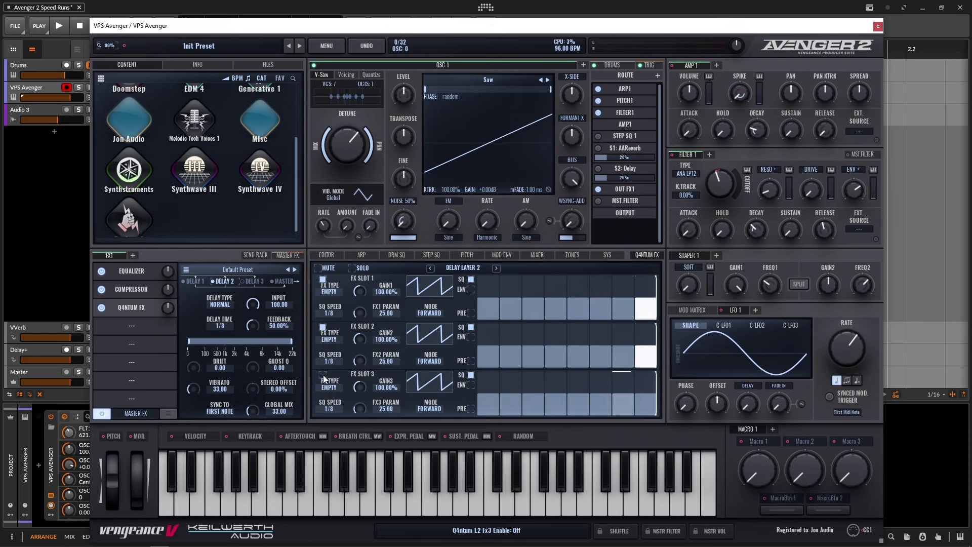
click(329, 292)
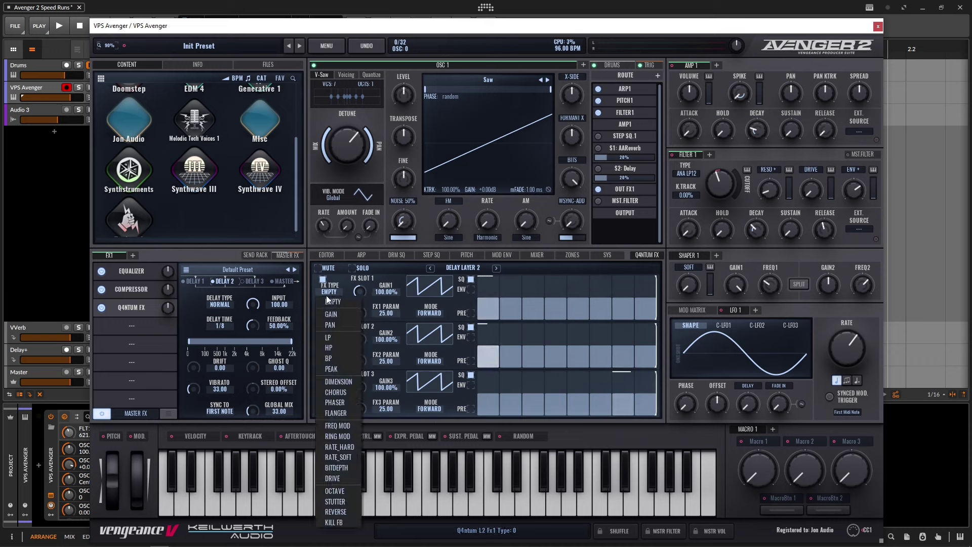
click(335, 501)
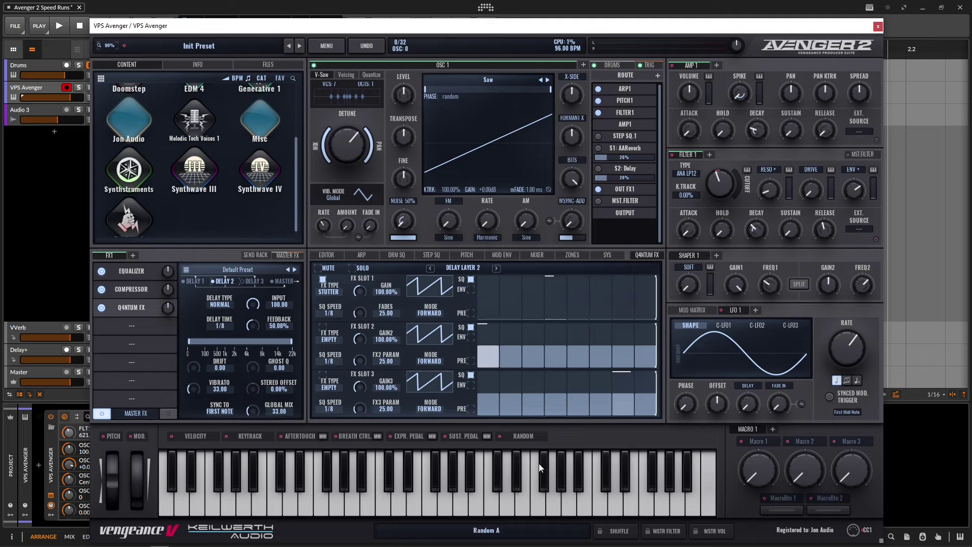
Draw stutter sequence values on steps 2, 5, 7 and 8, with step 5 at 8 and step 8 at 6.
drag(515, 309, 515, 306)
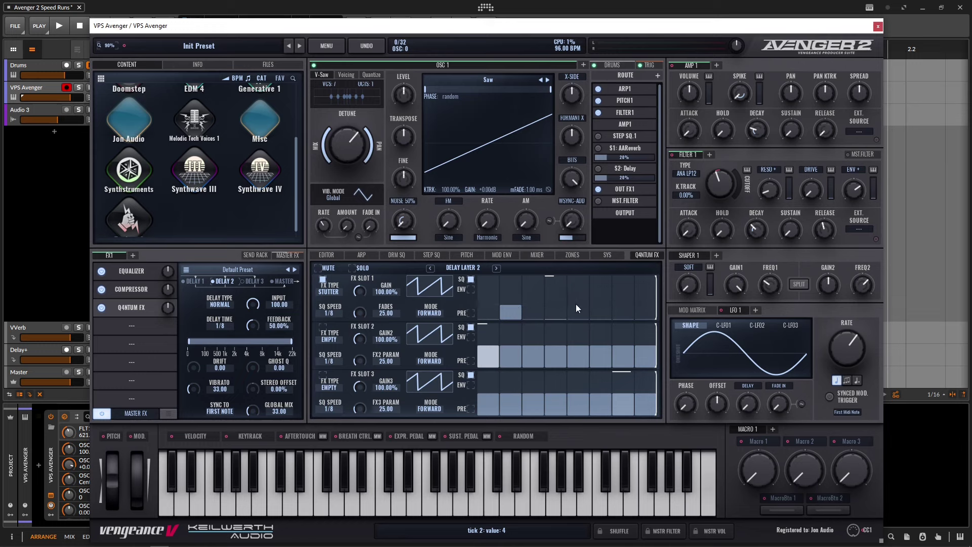
click(628, 311)
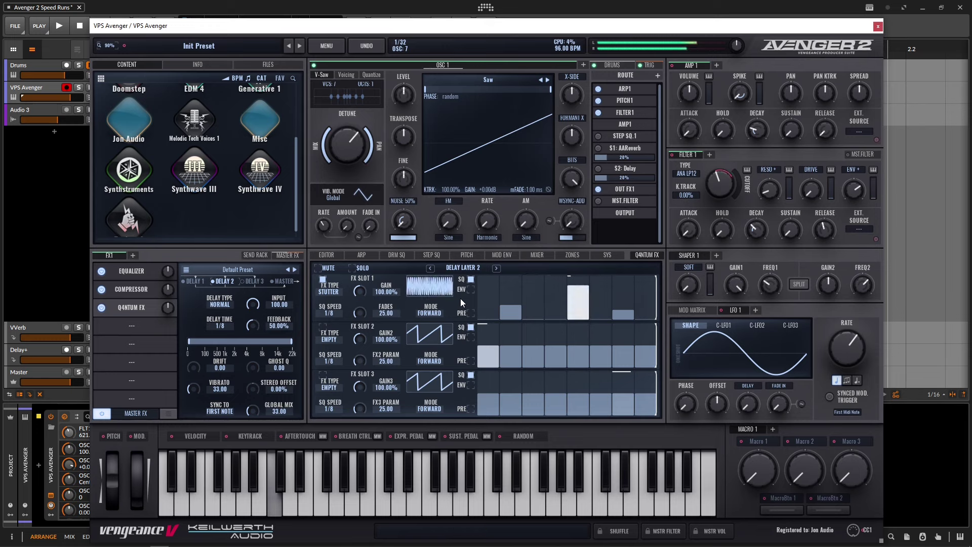
click(586, 296)
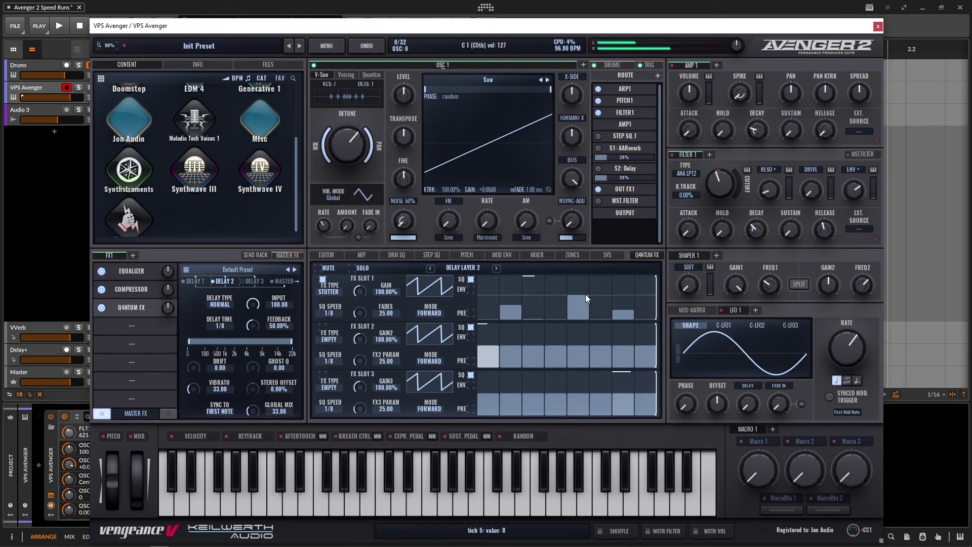
drag(648, 314, 648, 302)
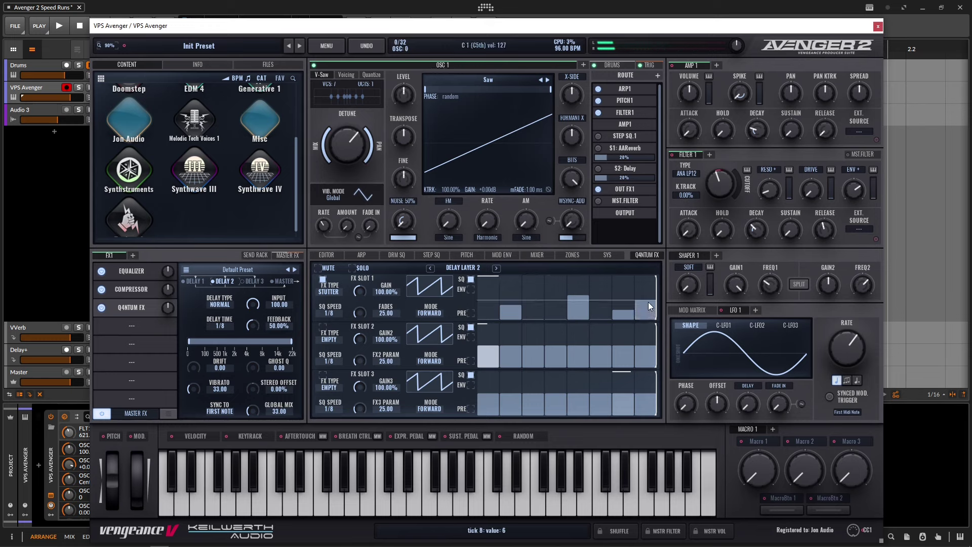
Set the stutter sequence to RANDOM mode at 1/16 speed and its gain to 60%.
click(430, 311)
click(433, 378)
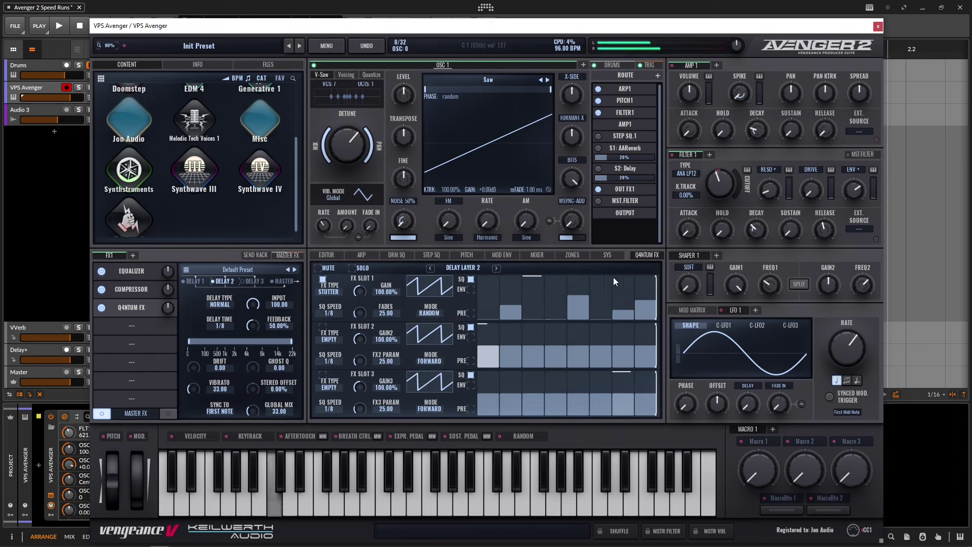
click(337, 311)
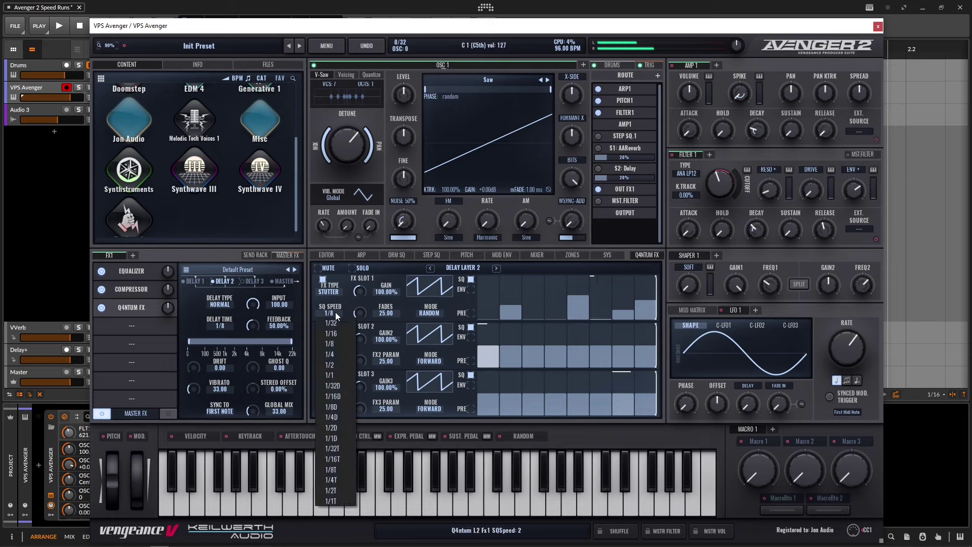
click(331, 333)
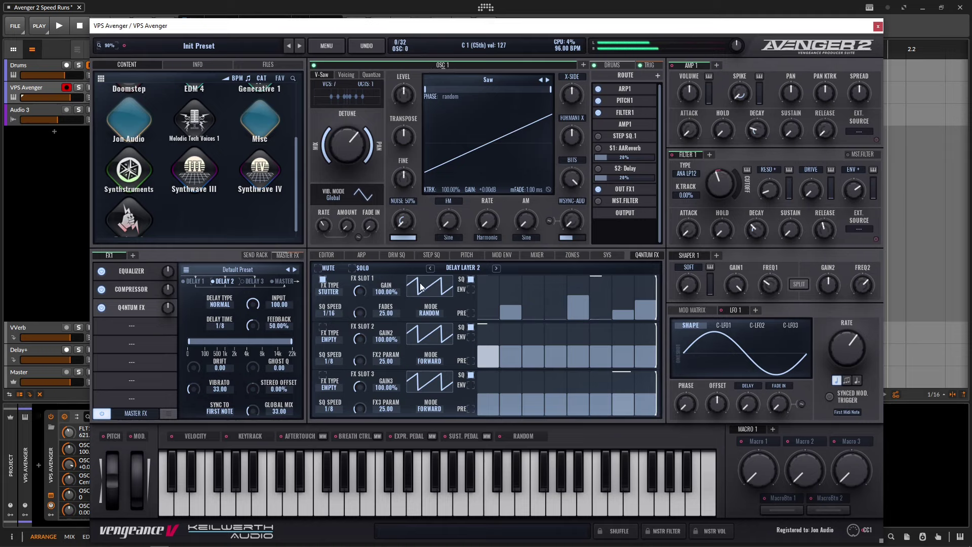
drag(359, 291, 359, 296)
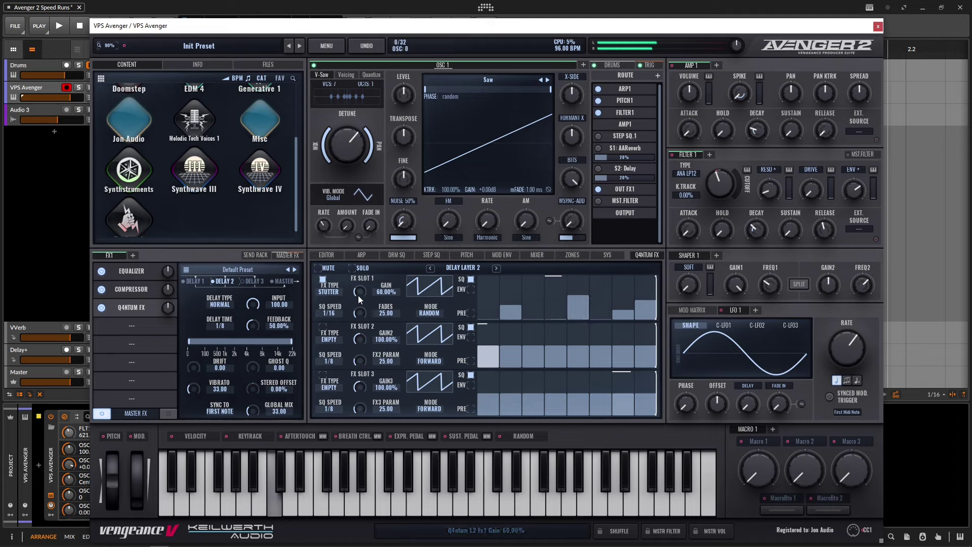
Thin out the stutter sequence by lowering step 5 to 6, reducing step 8 and clearing step 2.
click(584, 302)
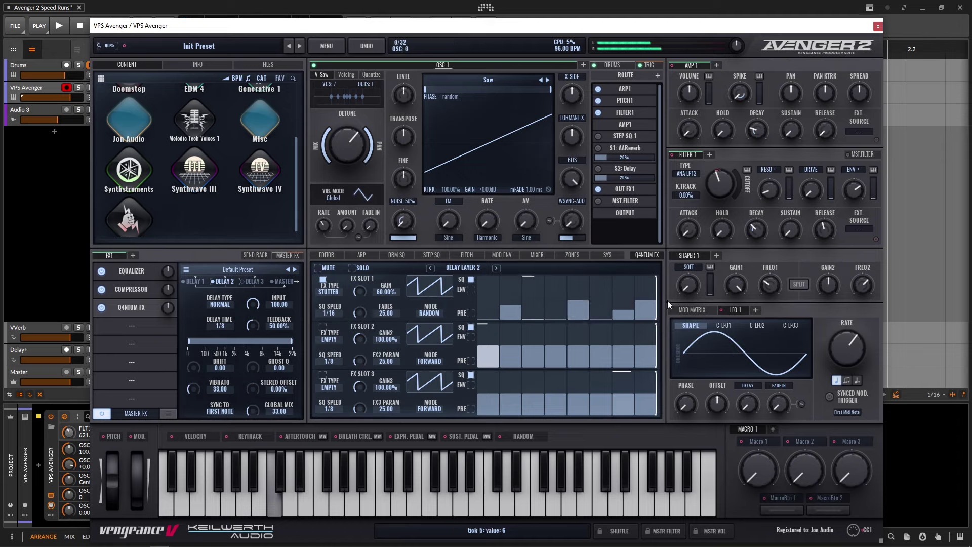
click(649, 314)
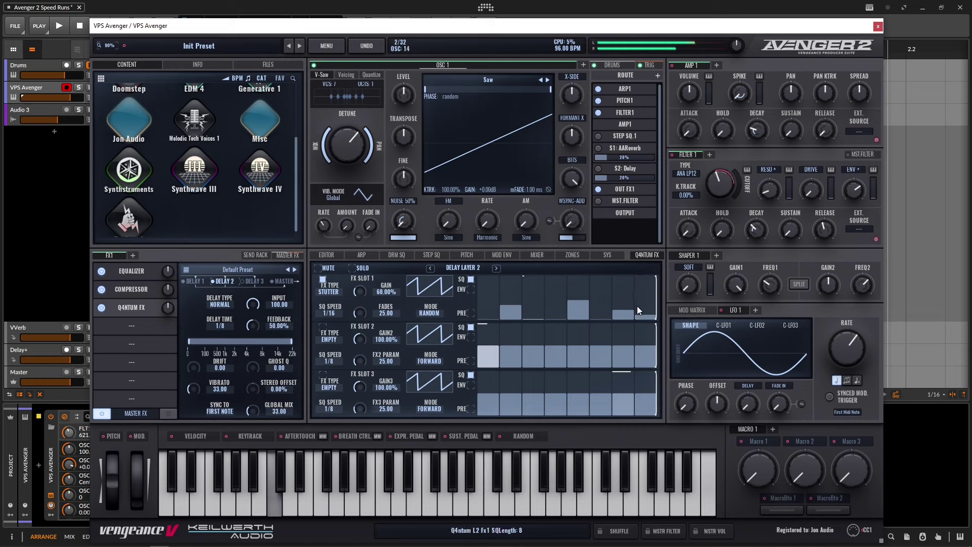
drag(518, 305, 525, 361)
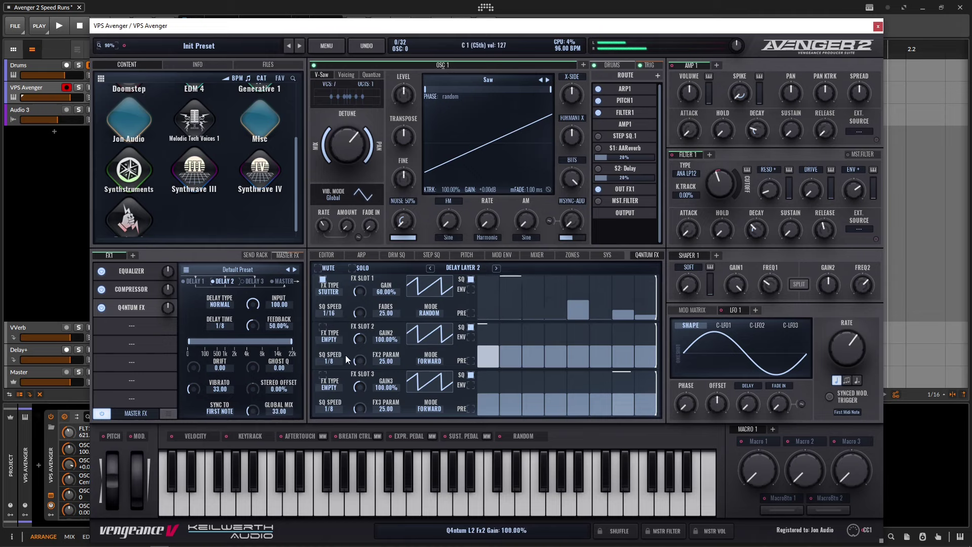
Set FX slot 2 of delay 2 to OCTAVE with steps 2 and 5 up and step 8 down, in RANDOM mode.
click(329, 336)
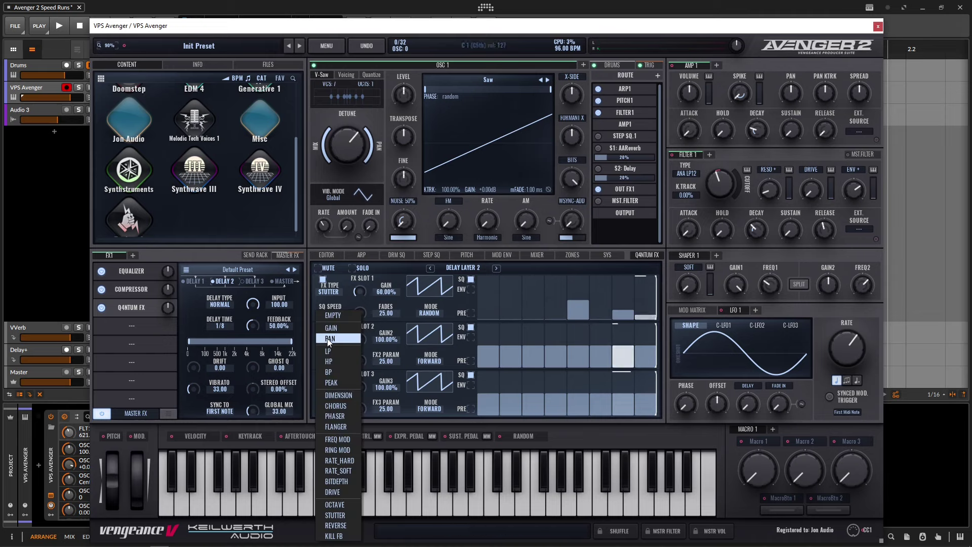
click(335, 504)
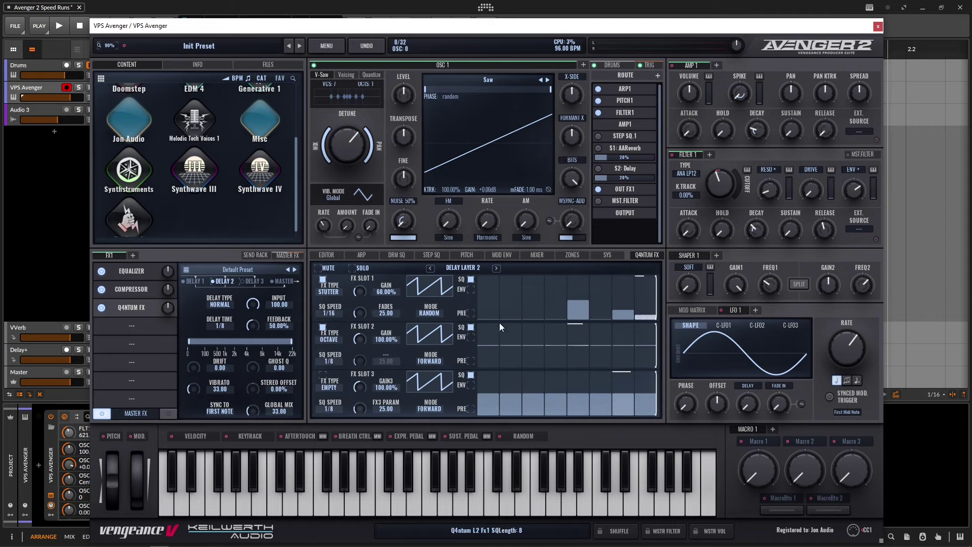
drag(512, 343, 511, 338)
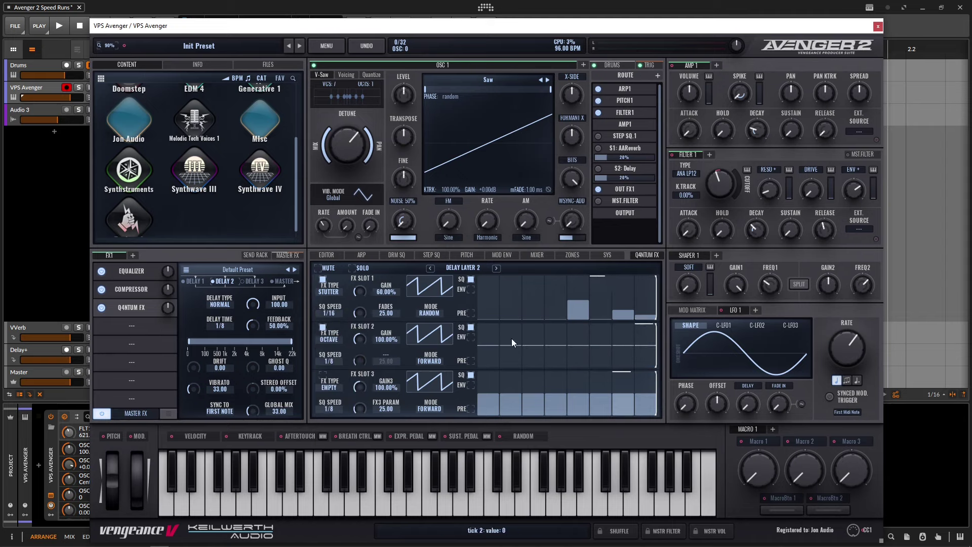
click(582, 343)
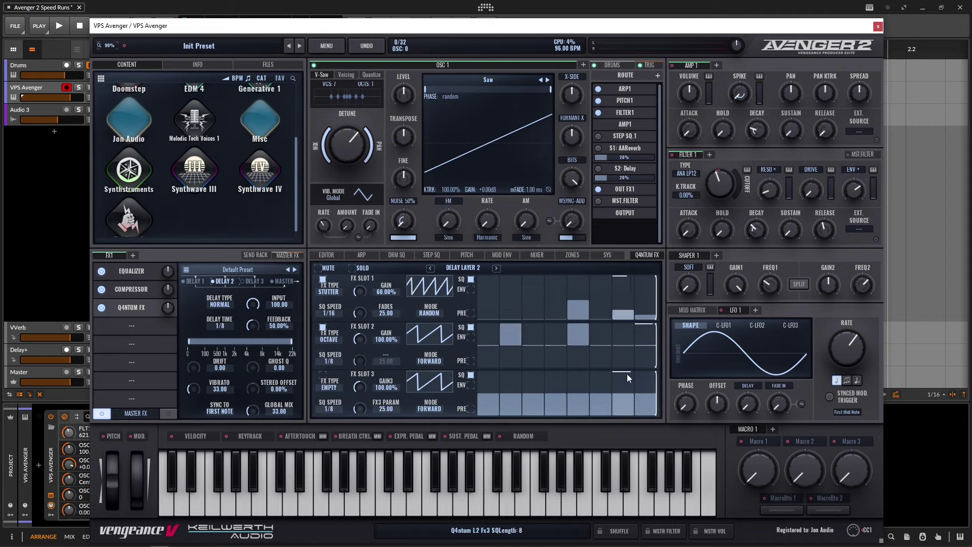
click(644, 352)
click(429, 361)
click(430, 390)
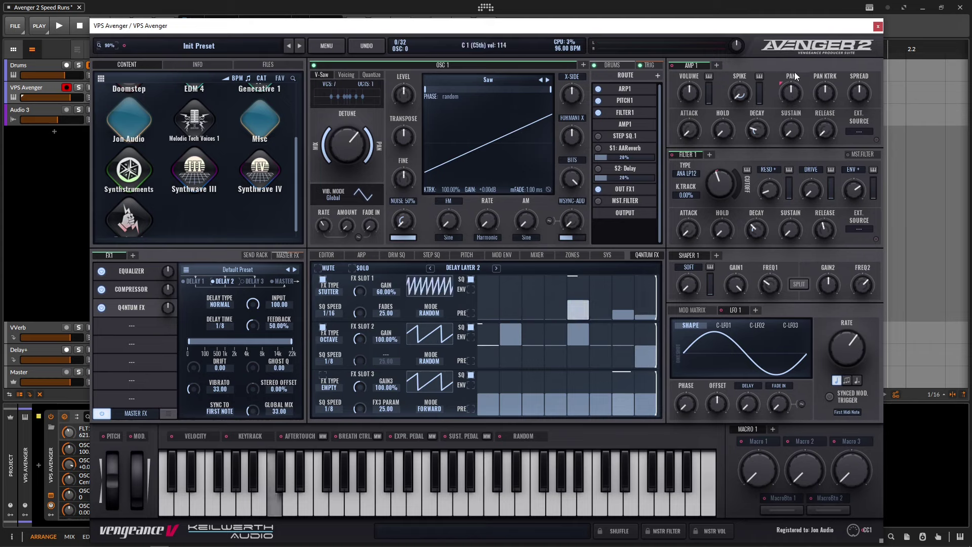
Set the LFO 1 modulation of AMP1 Pan to about 50 and lengthen the release of AMP 1.
mouse_move(791, 131)
click(706, 311)
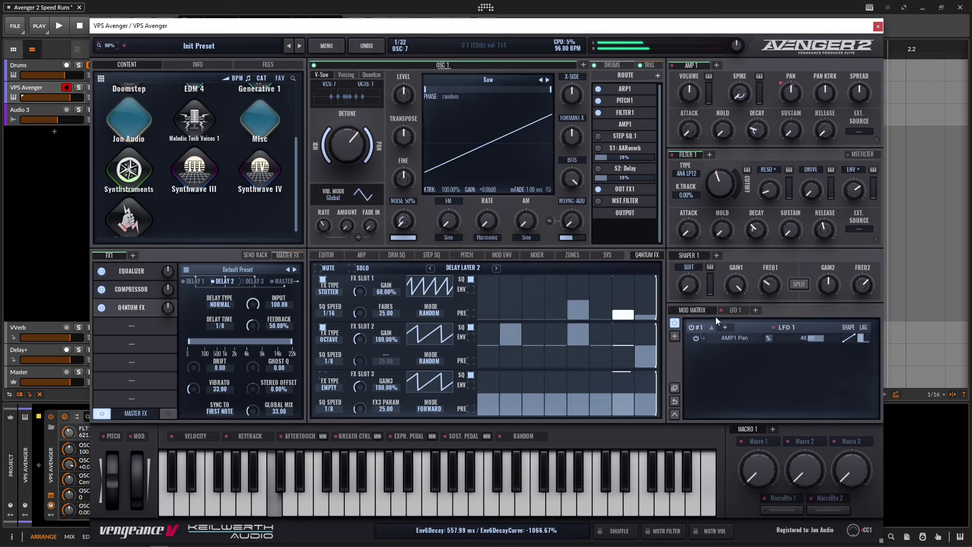
drag(814, 338, 822, 339)
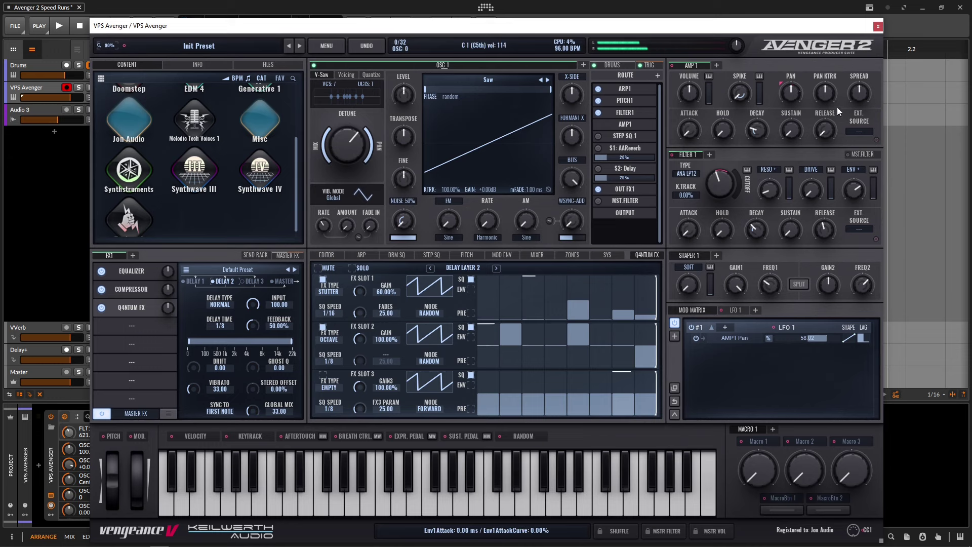
drag(833, 131, 818, 105)
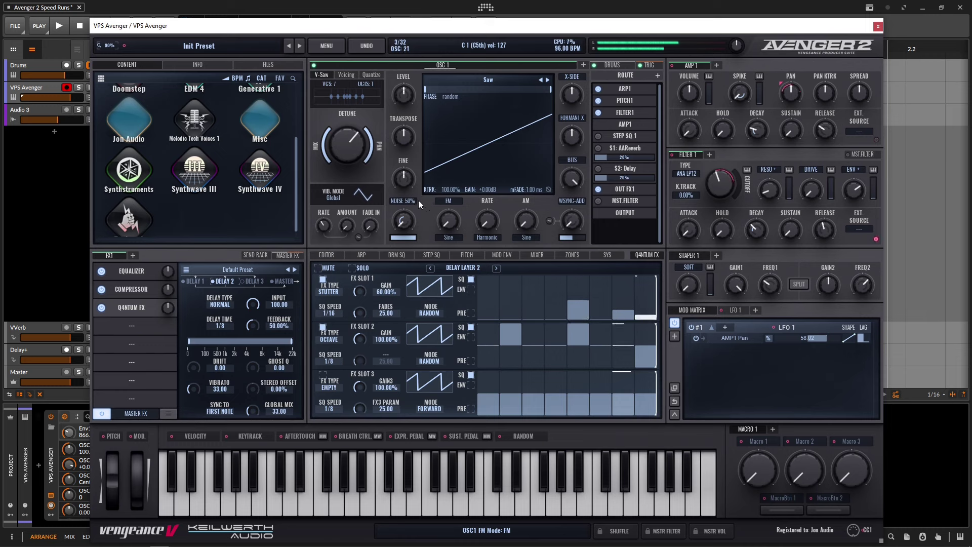
Review the delay 3 and master settings of the Q4NTUM FX, returning to delay 2.
click(253, 280)
click(283, 281)
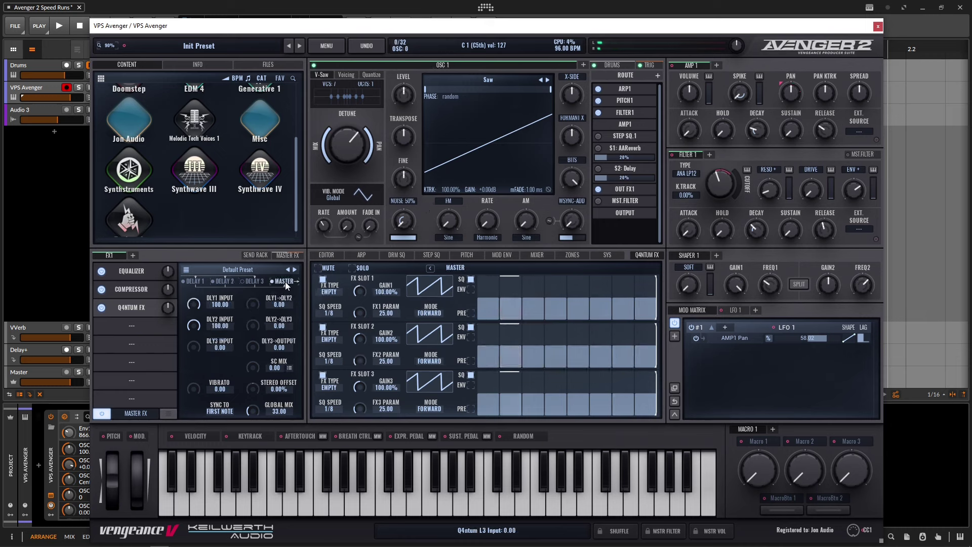
click(223, 281)
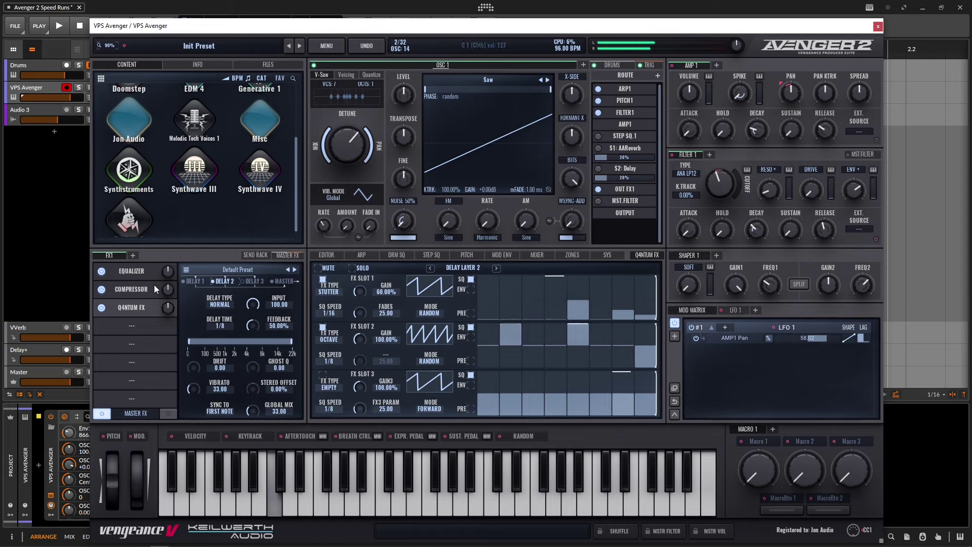
Add a DELAY effect after Q4NTUM FX and lower the high end of its filter.
click(133, 326)
click(164, 335)
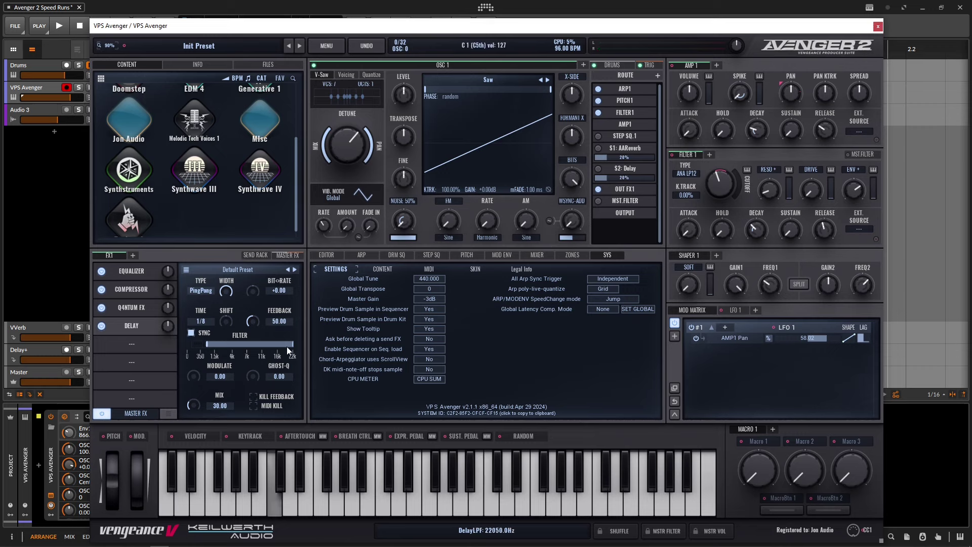
drag(293, 345, 276, 349)
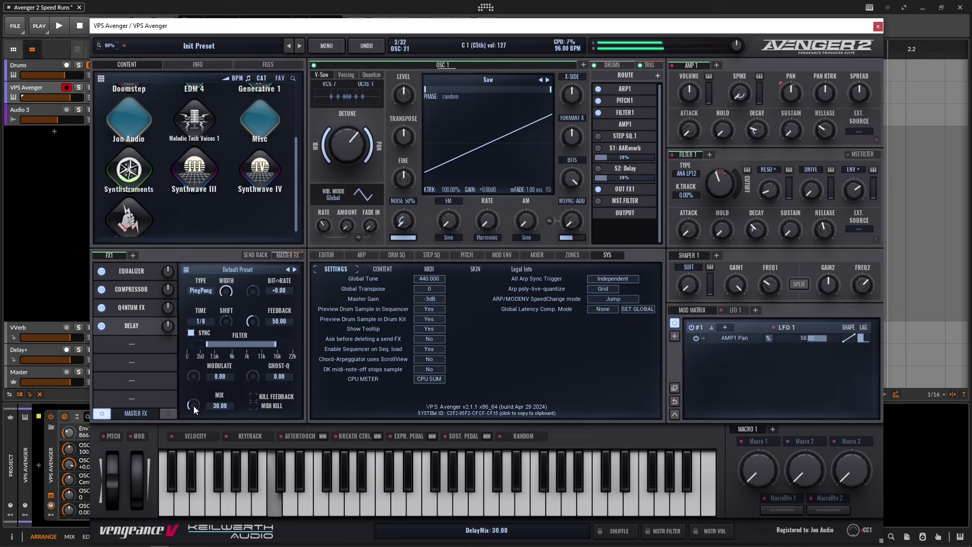
Add a RUTA VERB of type STAGE after the delay, with decay 31.67 and high cut 80.56.
click(135, 343)
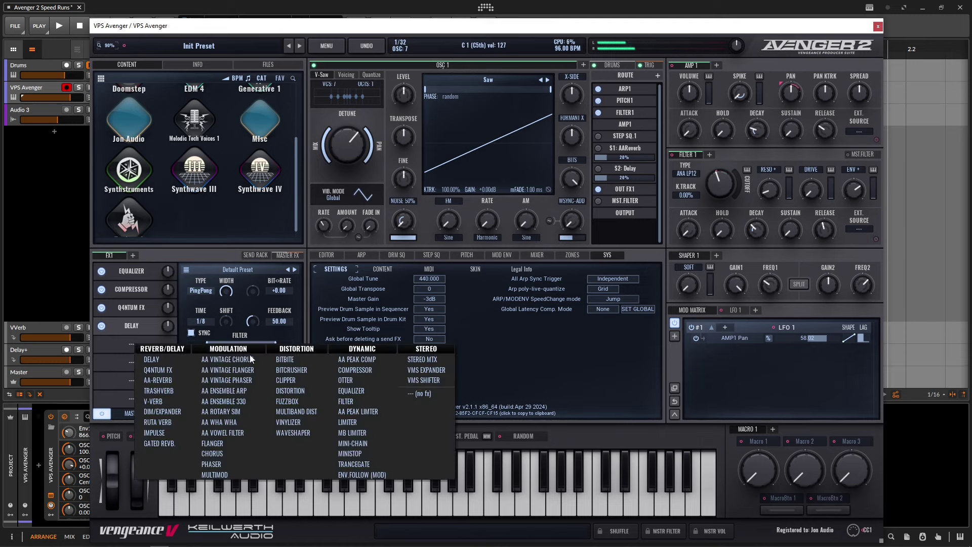
click(160, 421)
click(217, 289)
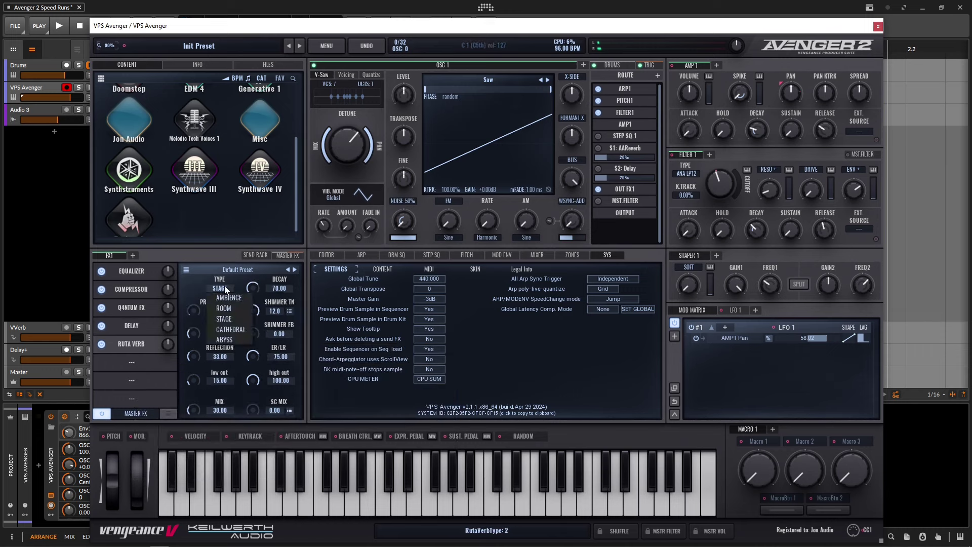
click(227, 290)
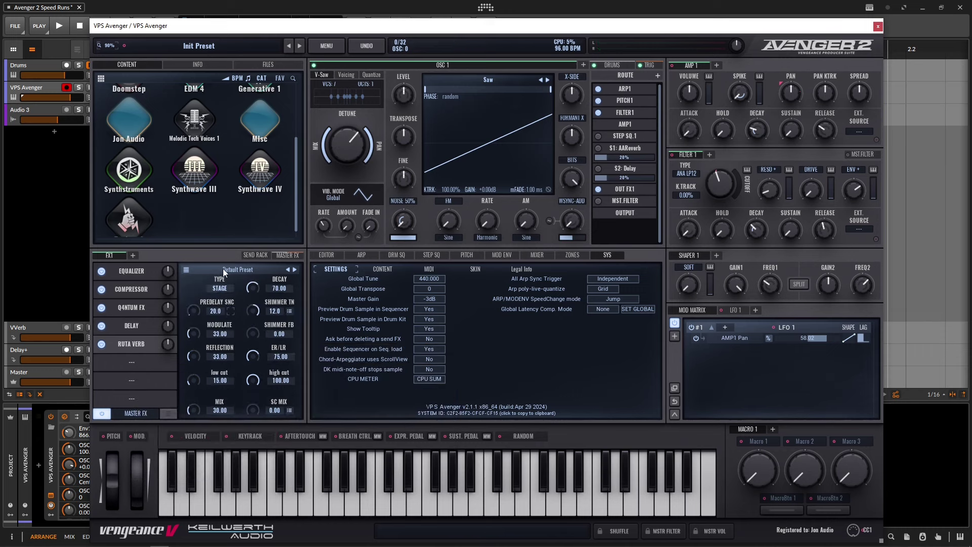
drag(253, 287, 255, 293)
drag(253, 380, 253, 393)
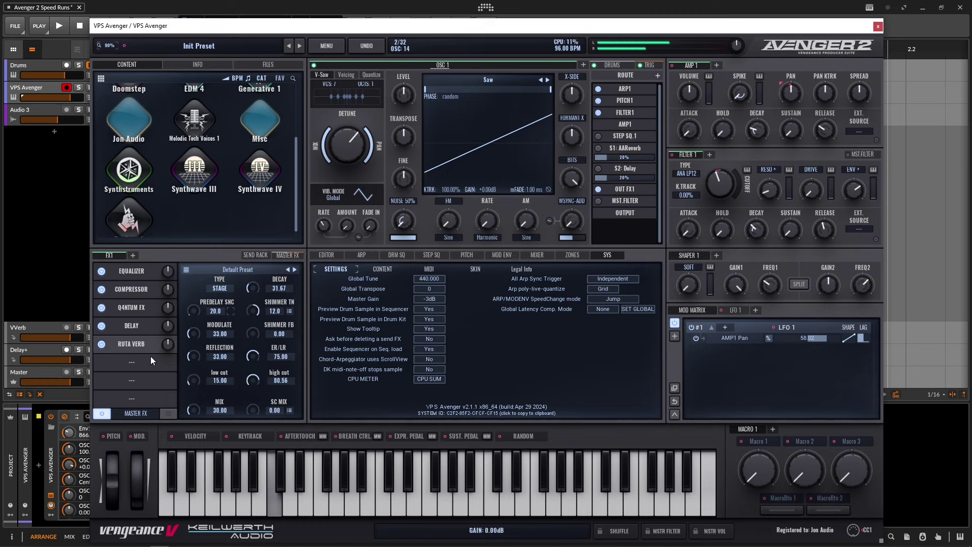
Move RUTA VERB down one slot and insert a MULTIBAND DIST between it and the delay.
drag(129, 341, 133, 353)
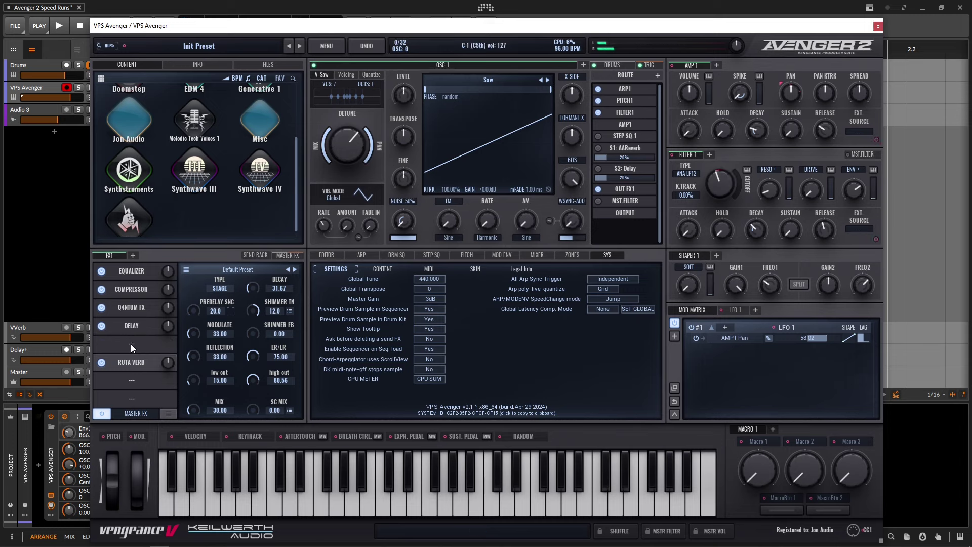
click(130, 344)
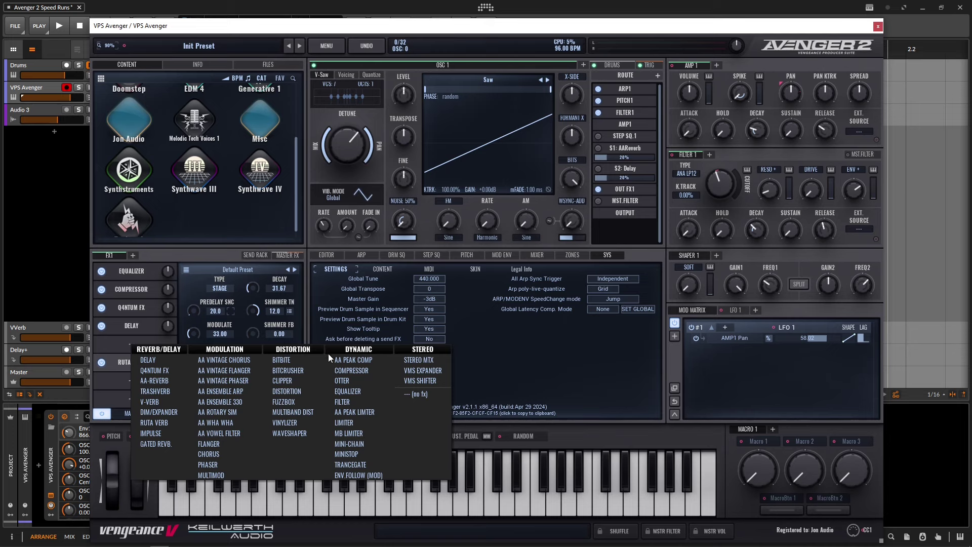
click(304, 412)
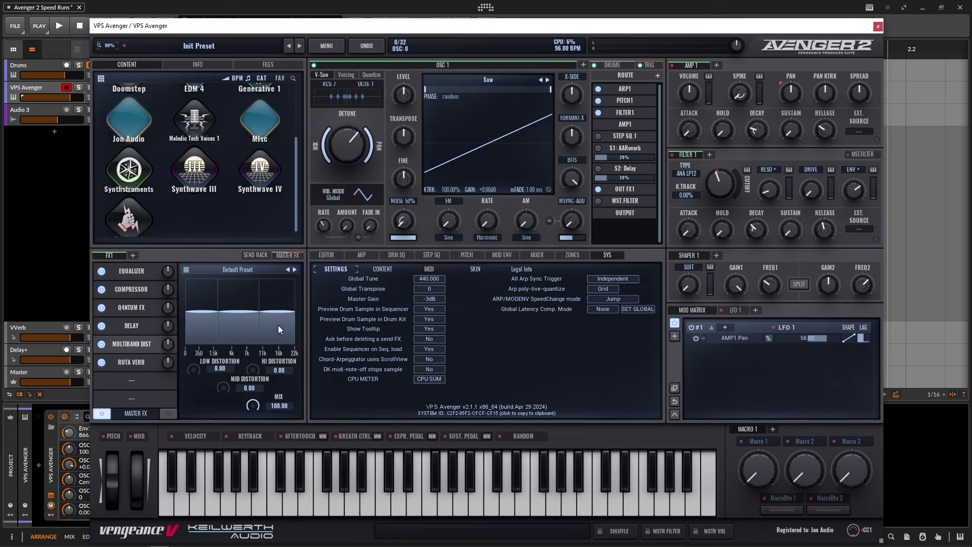
Set the multiband distortion's low band to 20.56 and its mid band to 11.67.
key(a)
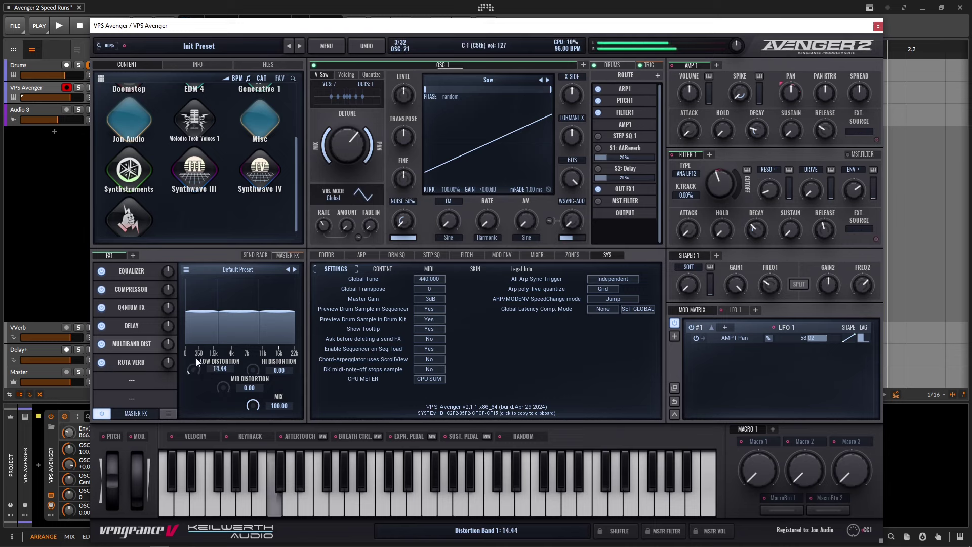
scroll(224, 377, up, 1)
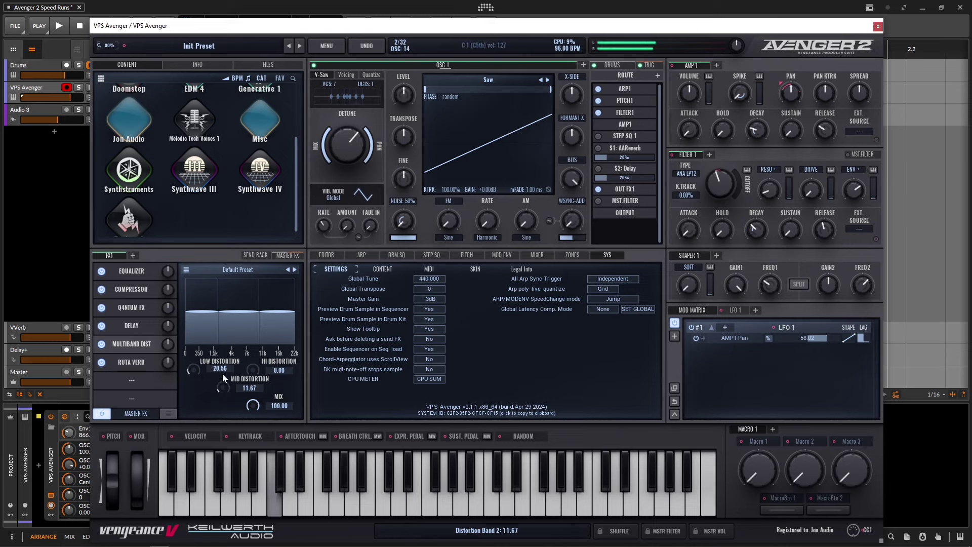
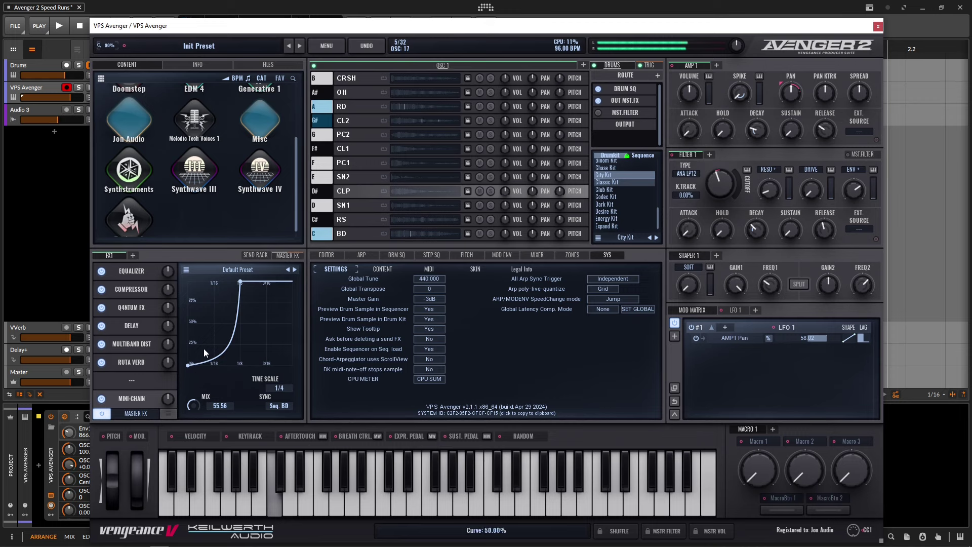
Stop playback and shift RUTA VERB, MULTIBAND DIST, DELAY and Q4NTUM FX down one slot, leaving an empty slot after the compressor.
key(space)
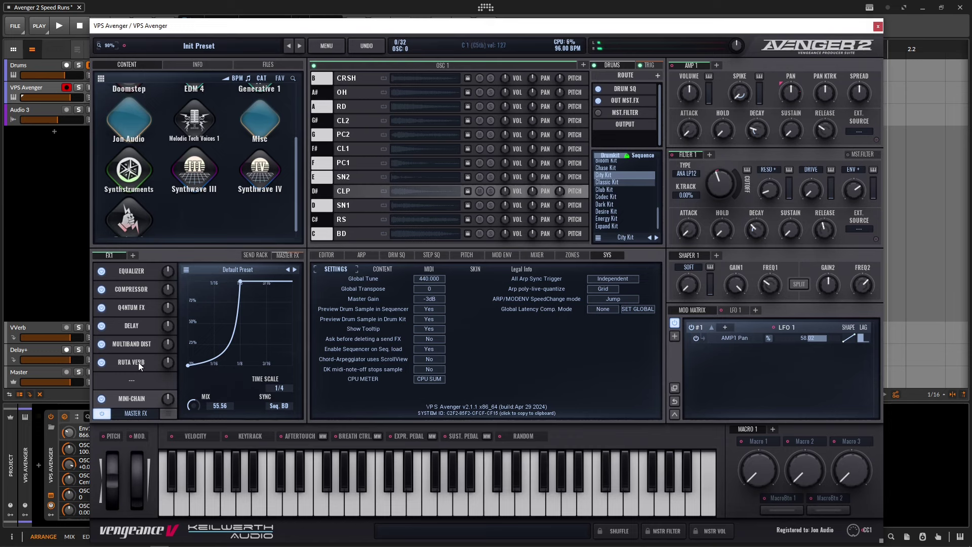
mouse_move(138, 362)
mouse_down()
mouse_move(136, 374)
mouse_move(137, 326)
mouse_move(133, 361)
mouse_up()
click(136, 341)
drag(136, 326, 133, 345)
drag(137, 309, 138, 326)
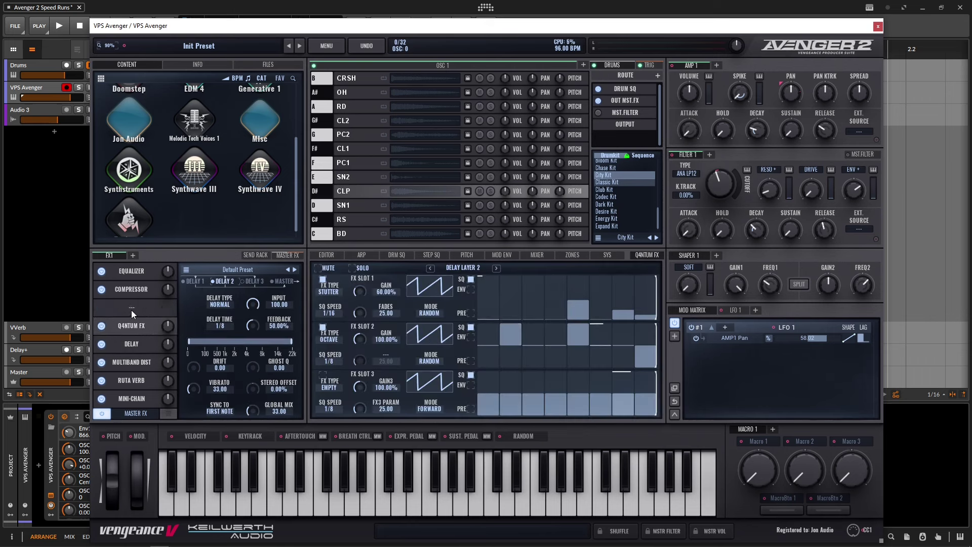
Shape the FX1 equalizer with a 13.5 dB boost at 49 Hz and a 4.8 dB cut at 109.5 Hz.
click(135, 272)
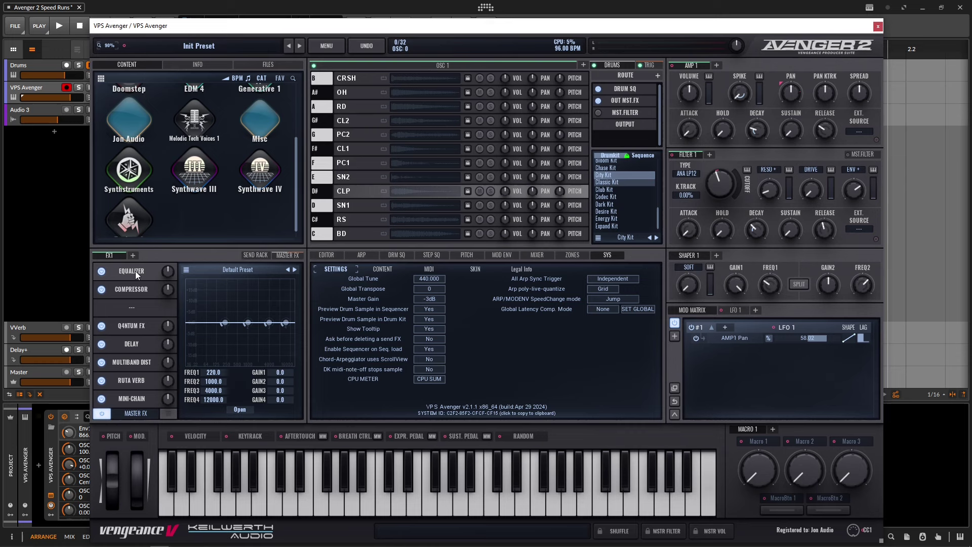
click(236, 410)
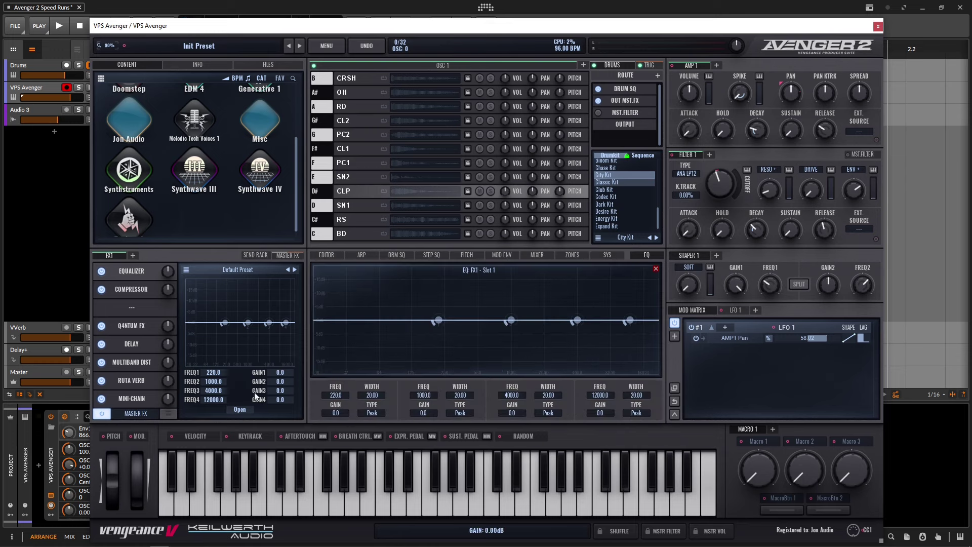
drag(439, 320, 367, 291)
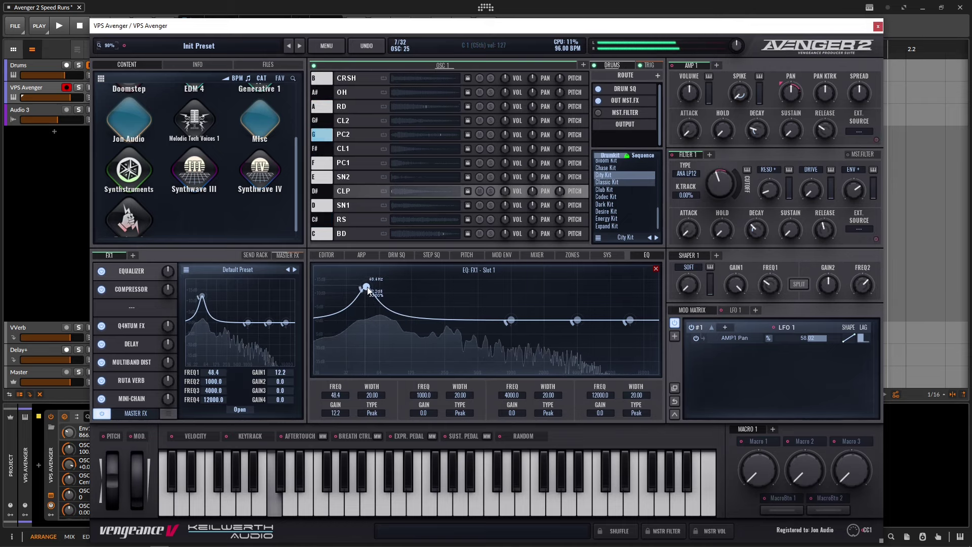
drag(512, 322, 405, 335)
drag(370, 287, 366, 285)
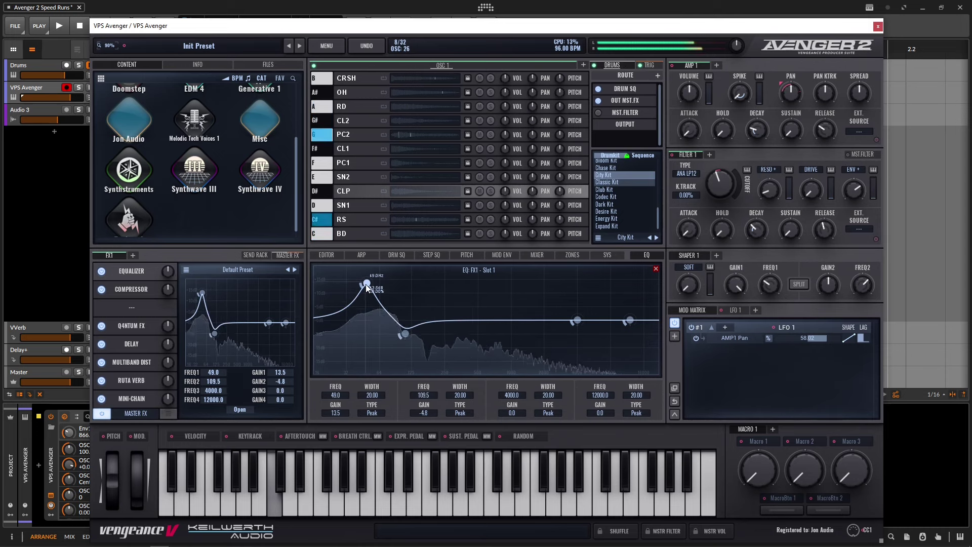
Give OSC 1 a square-wave sub oscillator with its volume at -5.46 dB.
click(445, 65)
click(351, 75)
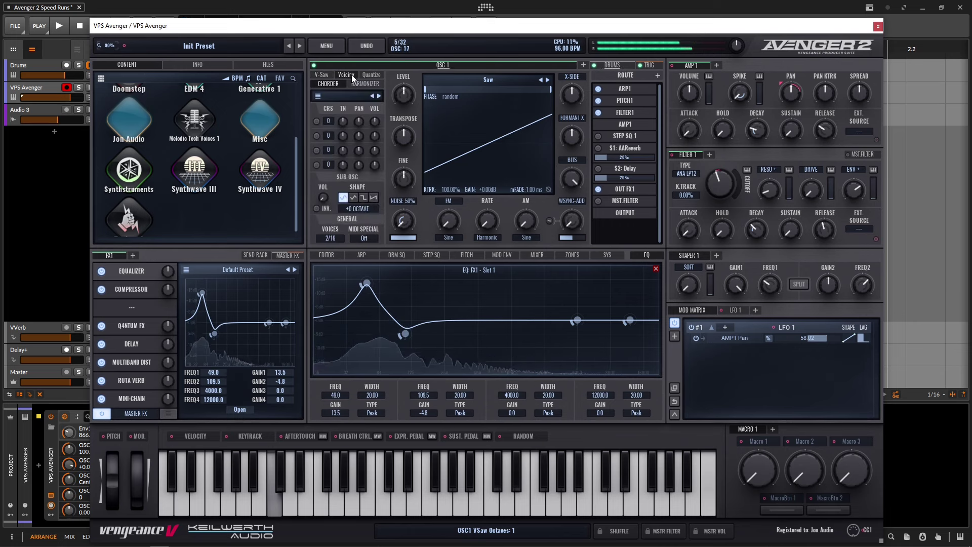
click(364, 198)
drag(325, 198, 324, 175)
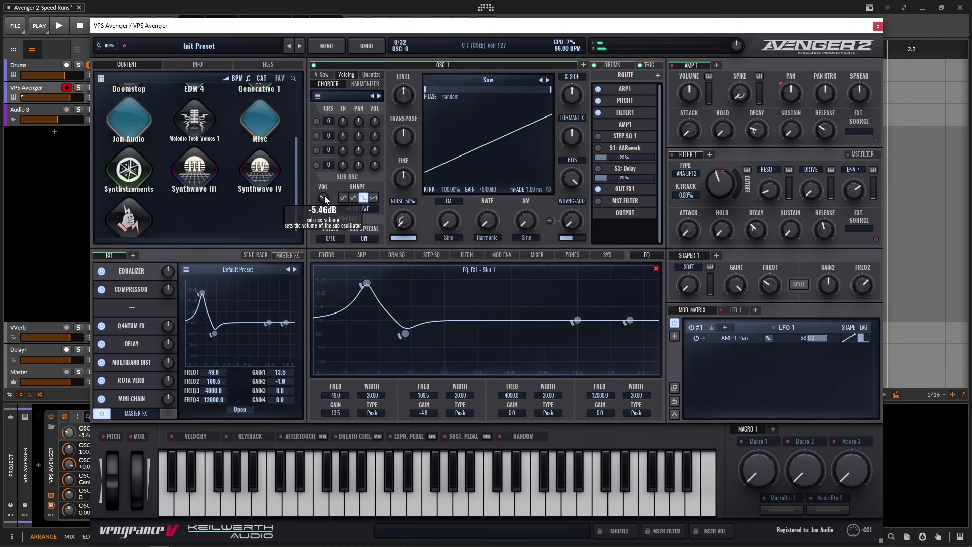
Add the S1: AAReverb send to the drums' routing and set its amount to 28%.
click(614, 65)
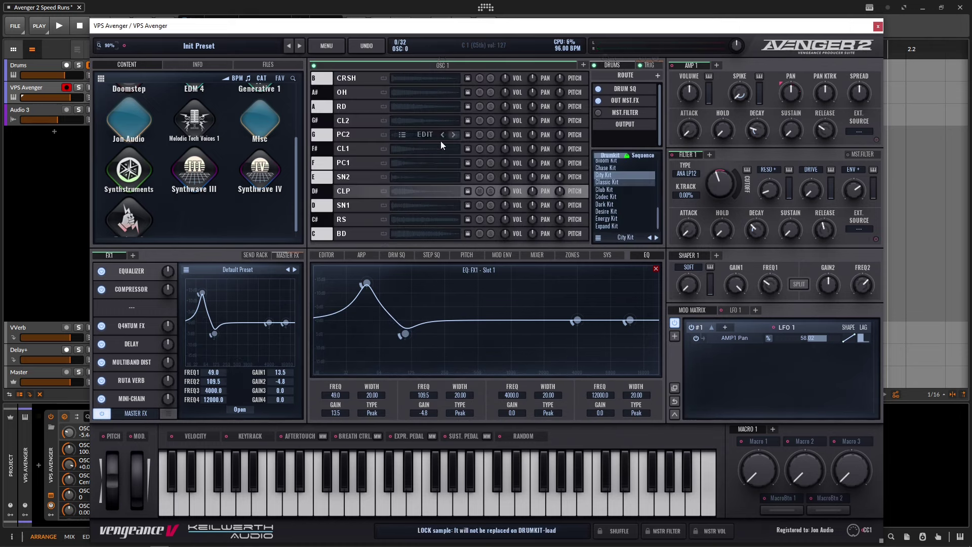
key(space)
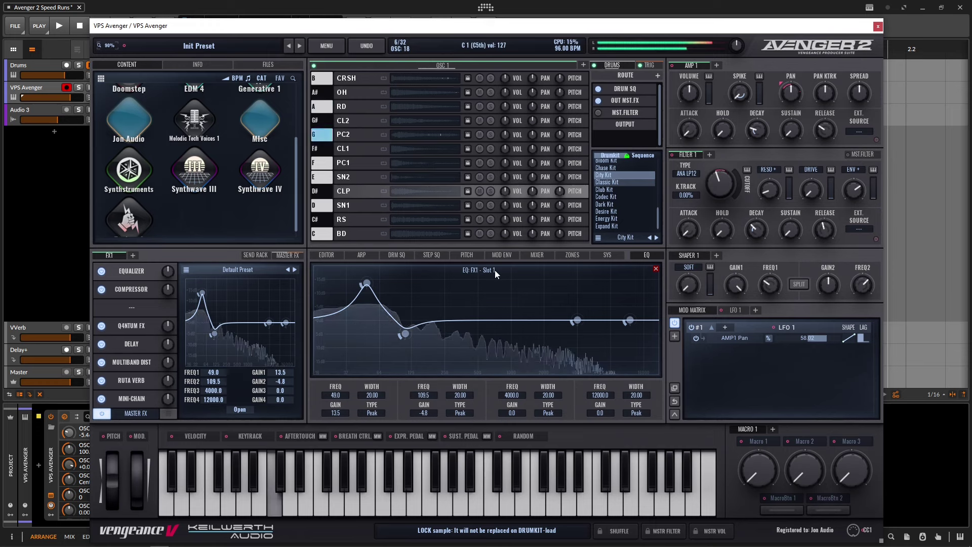
click(648, 99)
click(641, 113)
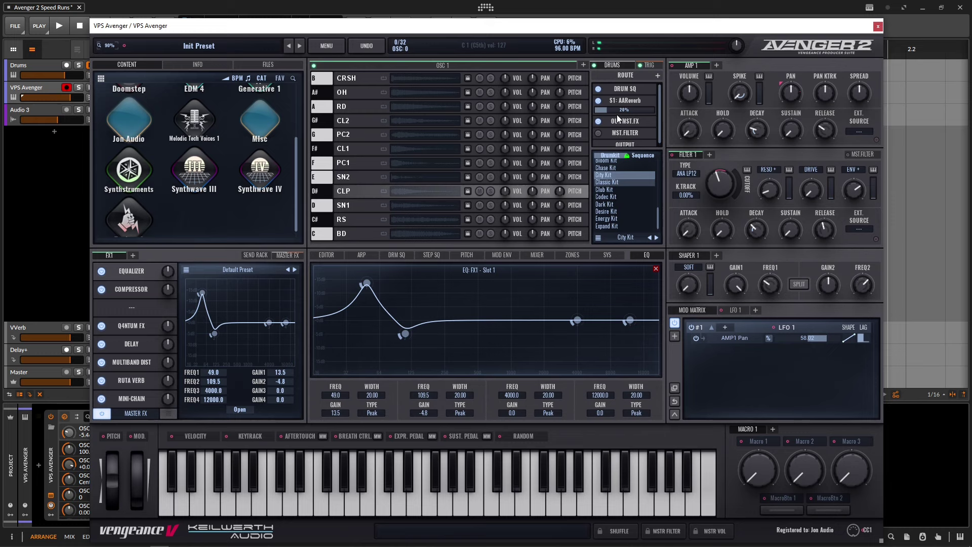
drag(612, 110, 613, 110)
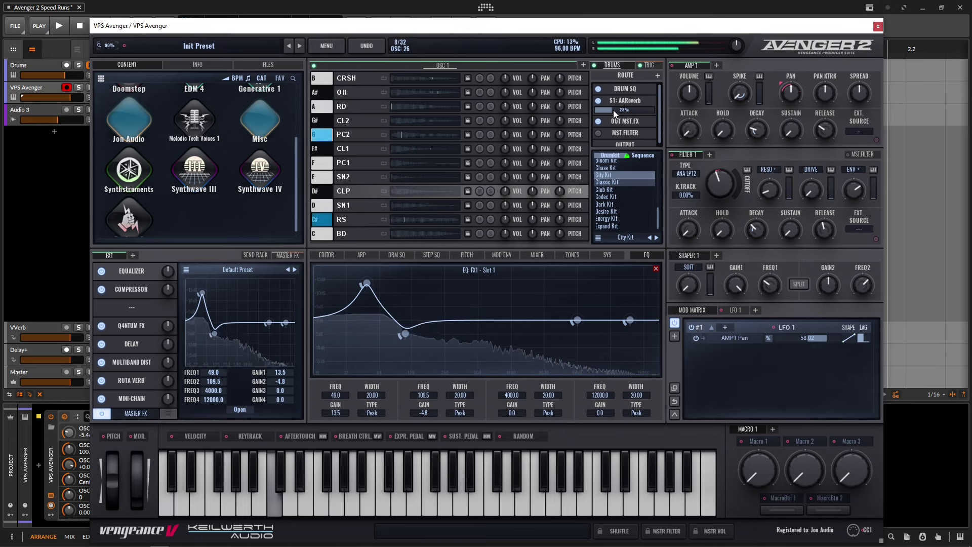
Raise the MINI-CHAIN mix in FX1 to 62.22 and play the patch with the drums to audition it.
click(139, 394)
drag(195, 399, 196, 400)
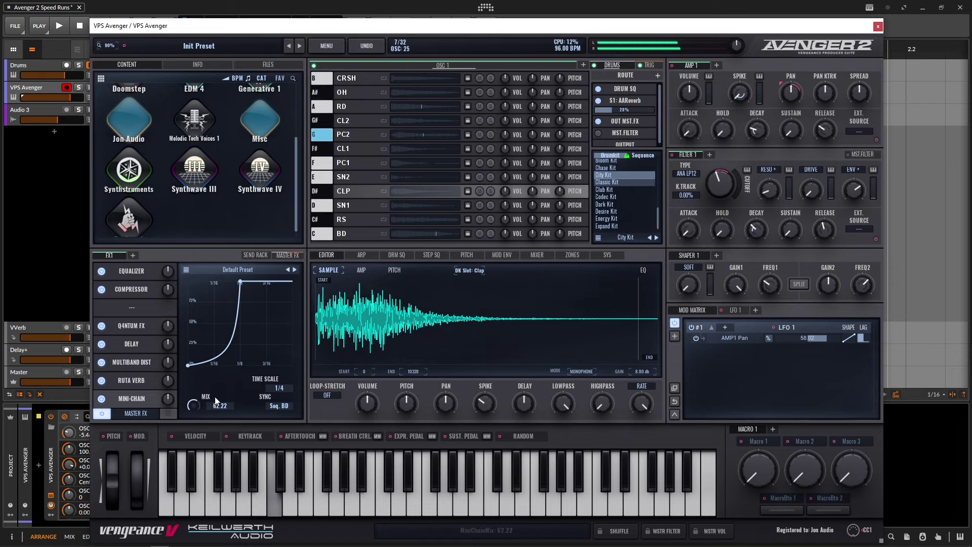
key(space)
key(space)
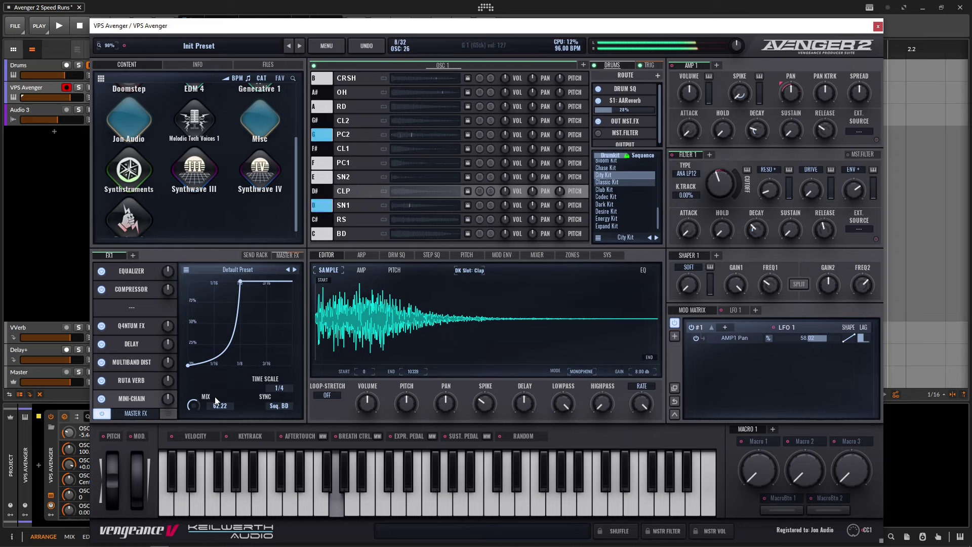
key(space)
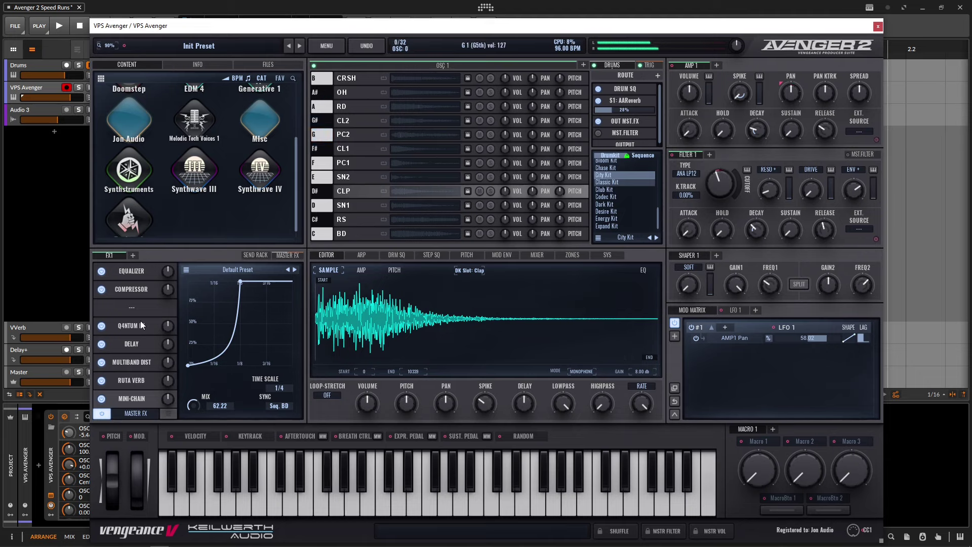
Show the V-Saw settings of OSC 1.
click(424, 68)
click(321, 75)
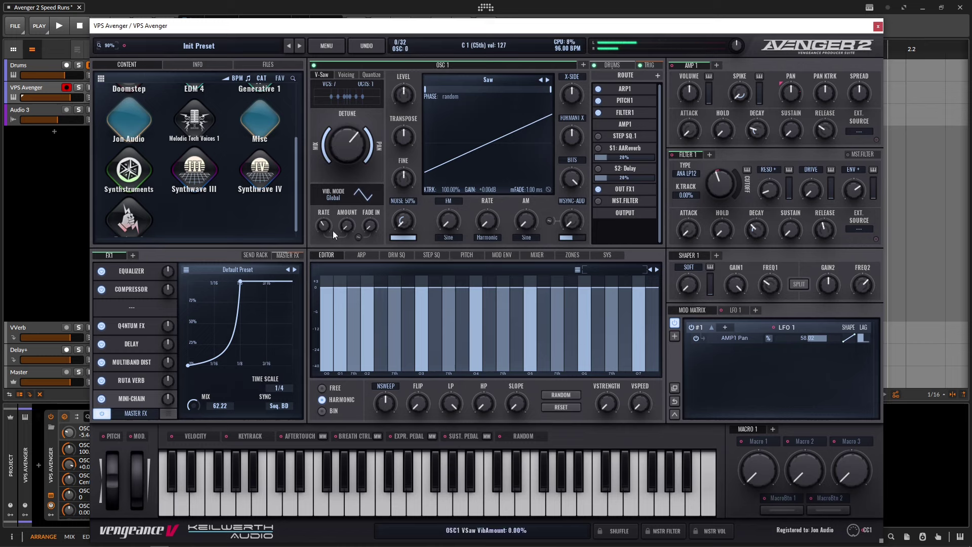
Add a COMPRESSOR to the second master FX slot, lower its threshold slightly, set output gain to +3.19, and return to FX1.
click(289, 255)
click(129, 303)
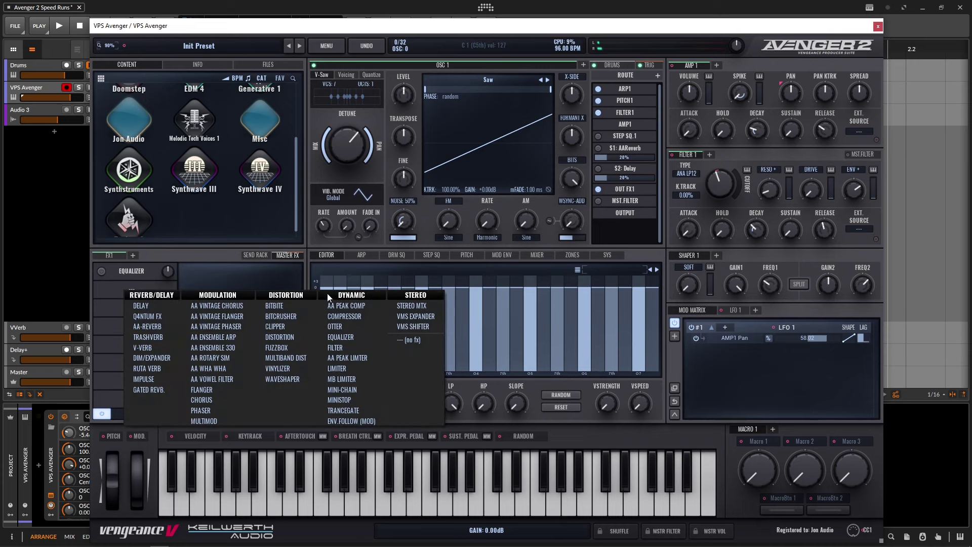
click(356, 316)
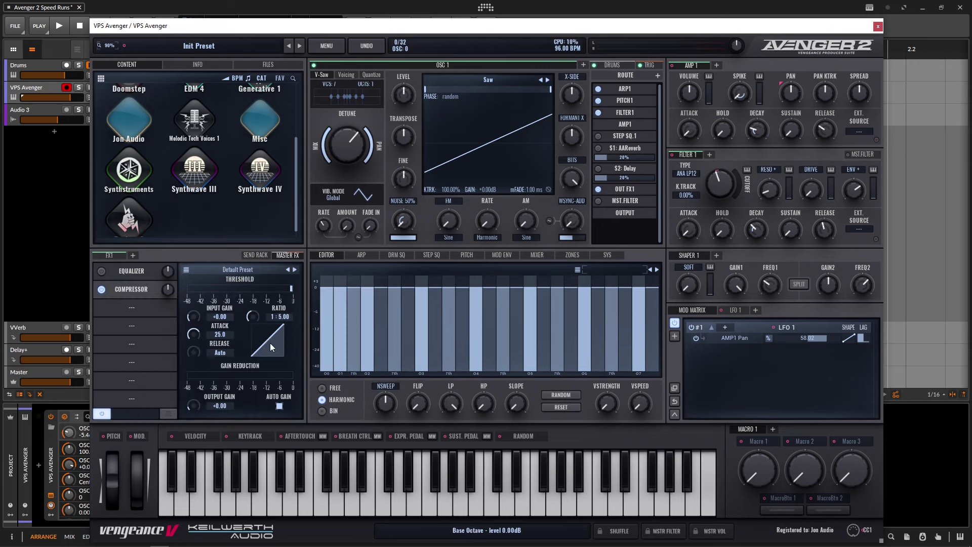
drag(291, 288, 288, 288)
drag(194, 405, 195, 399)
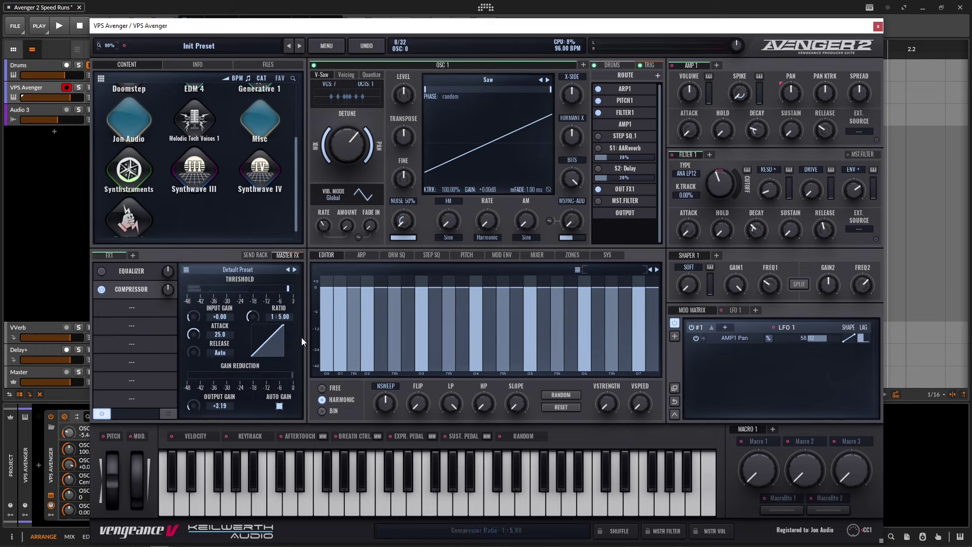
click(114, 256)
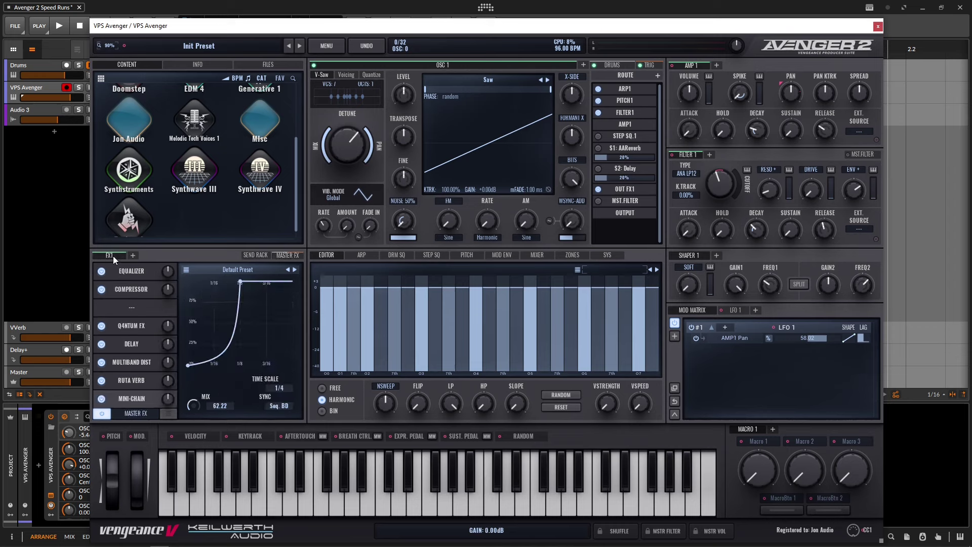